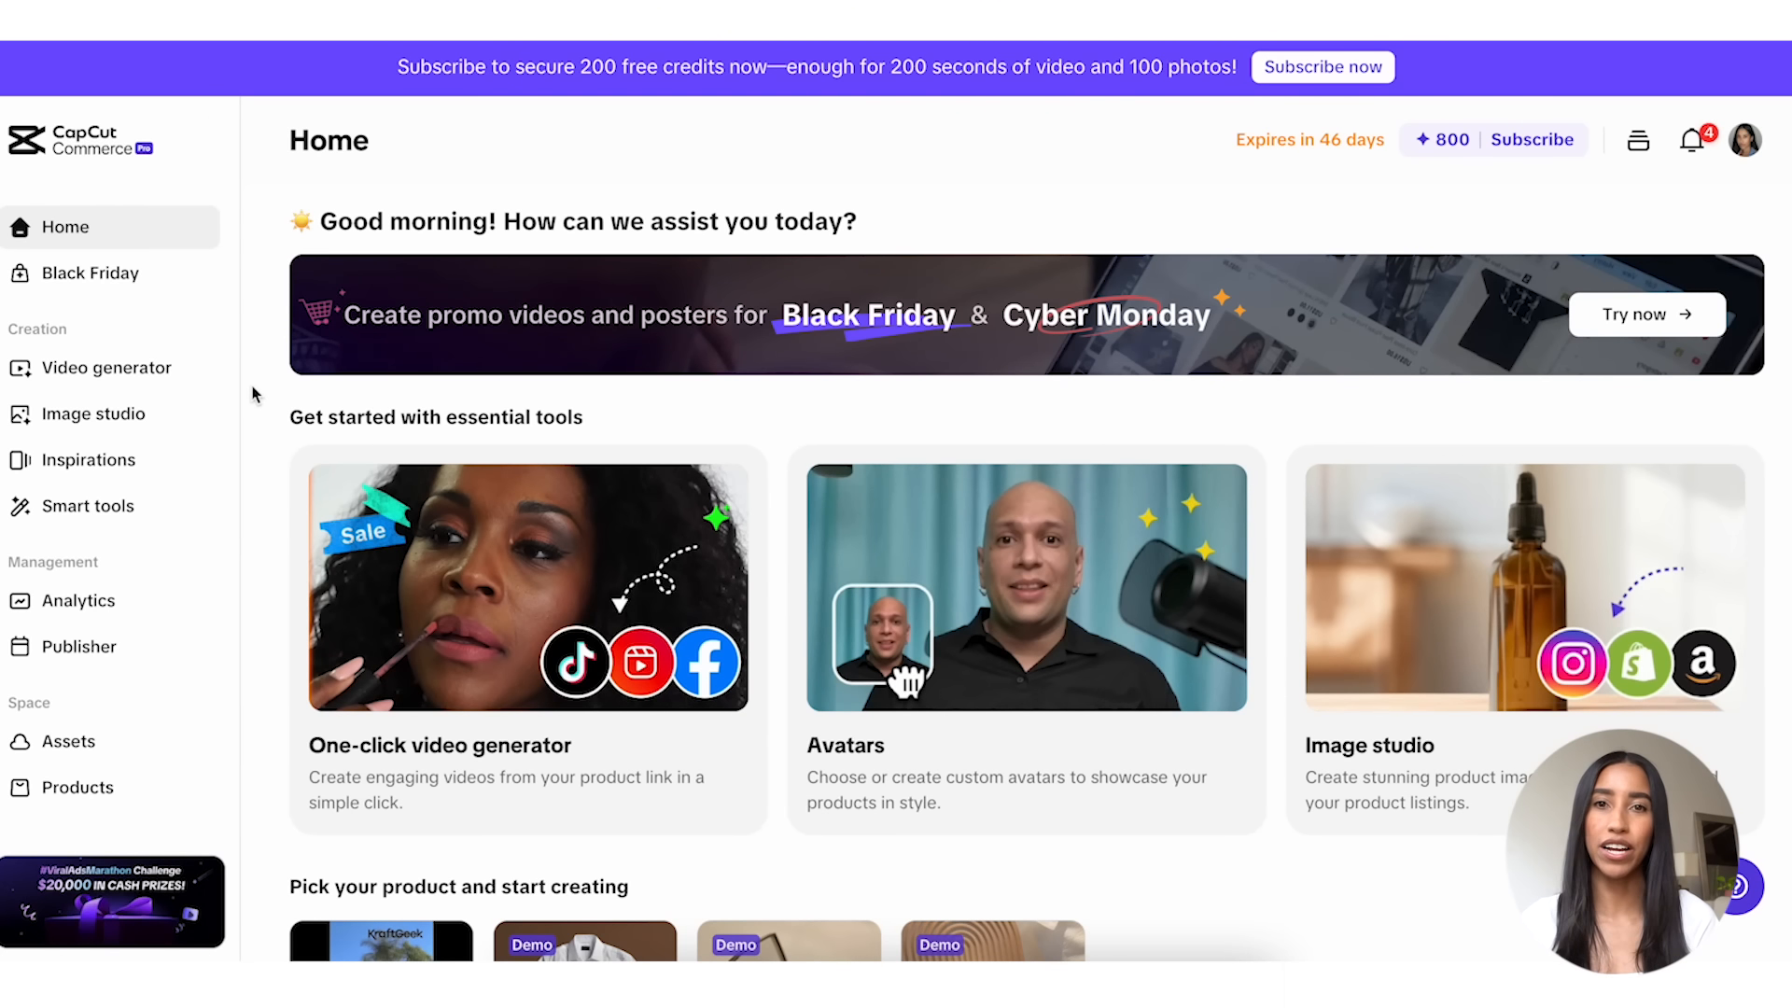
Step: Open the Black Friday promo creator and load the product details from the sample link
left_click(124, 283)
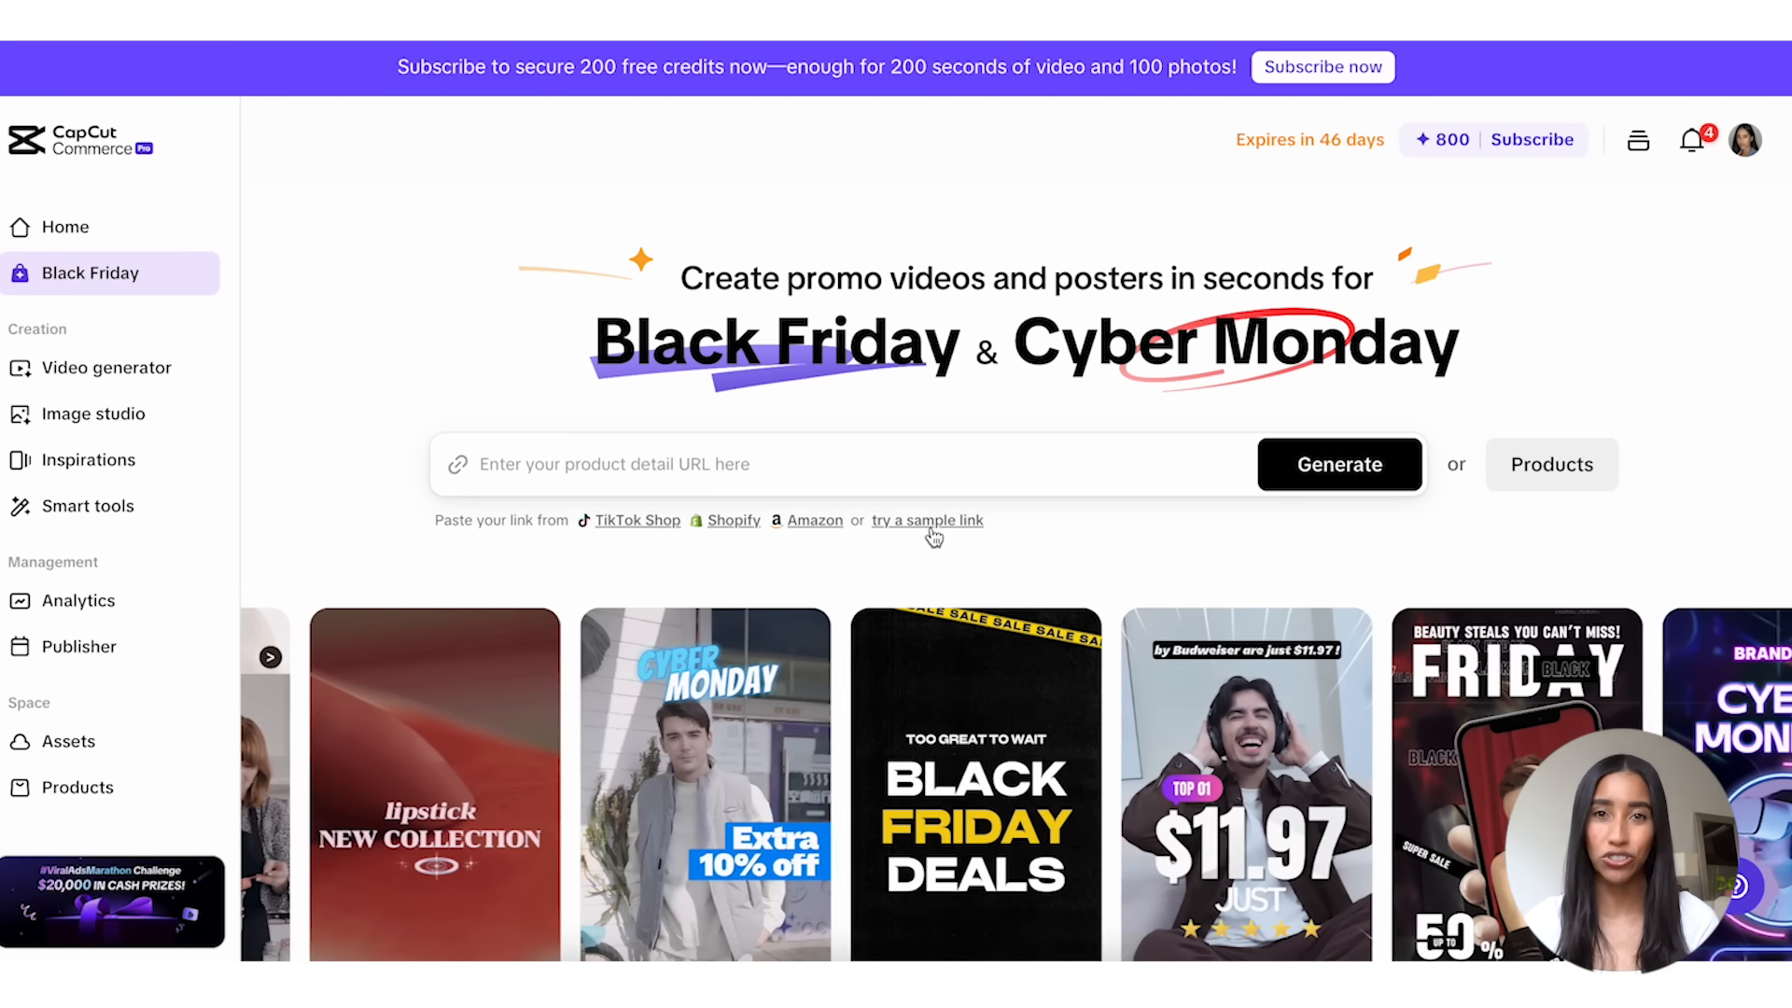
left_click(934, 522)
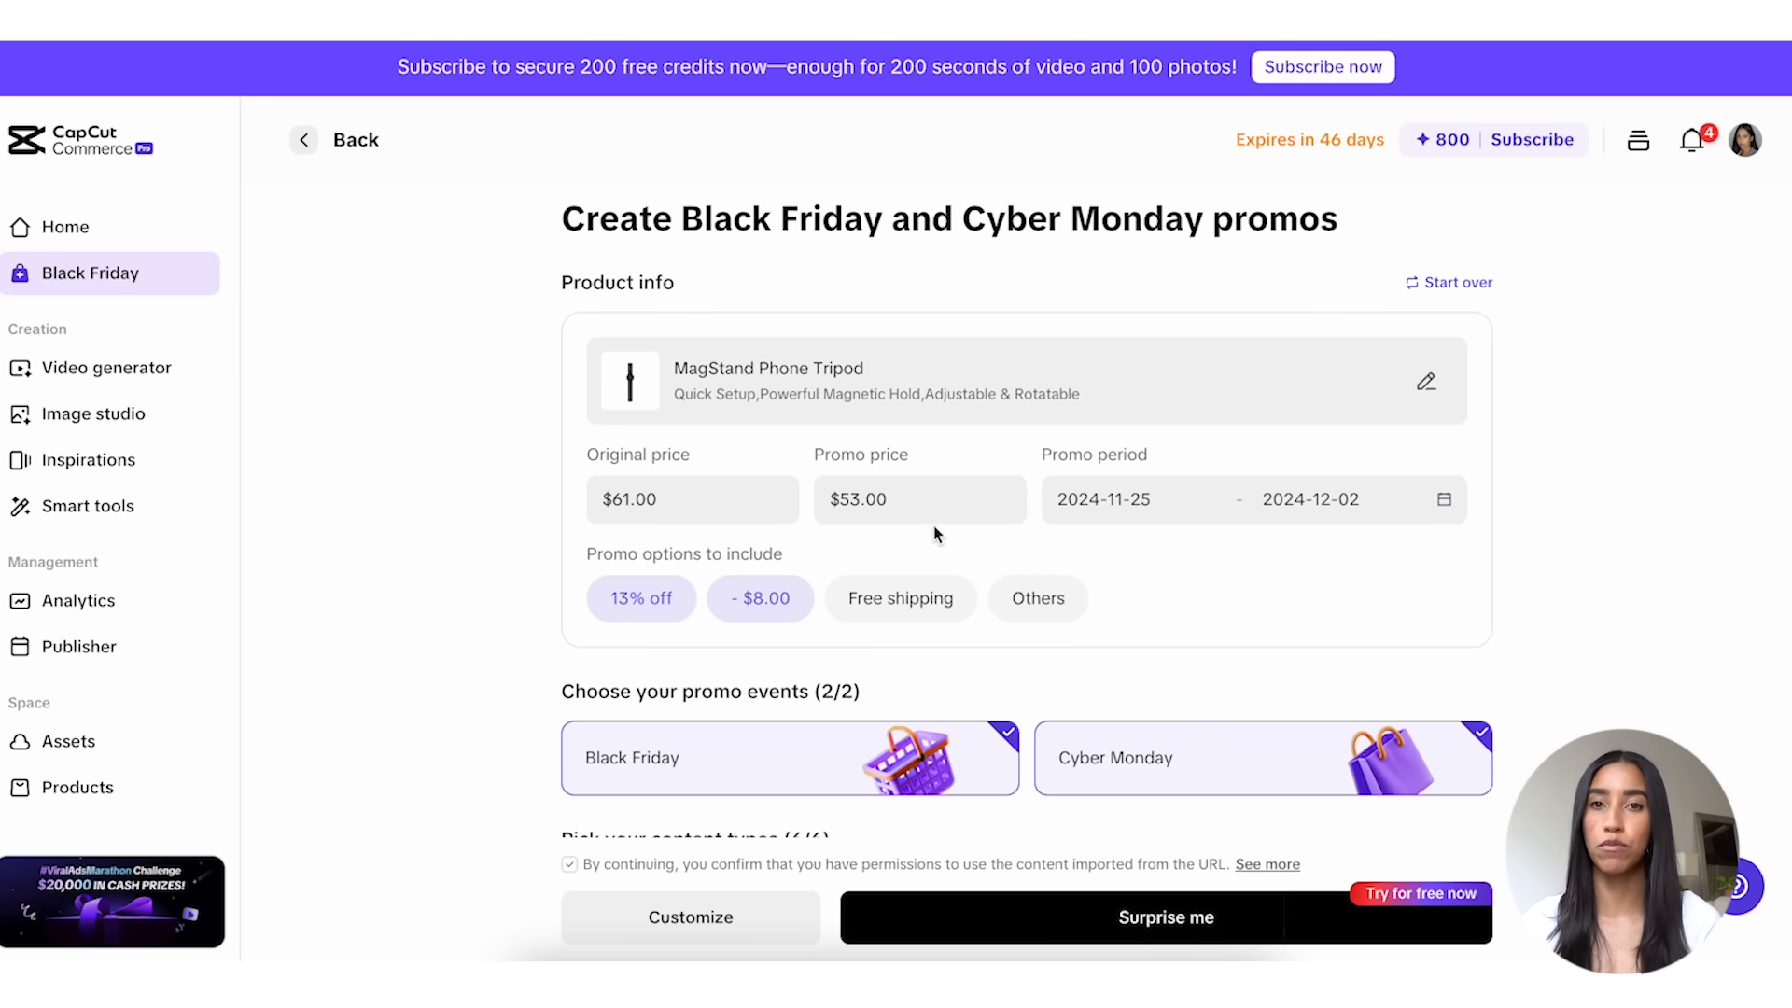
Step: Include other promo options, adding "Refer a friend: Free gift" and "Live stream exclusives"
left_click(1053, 603)
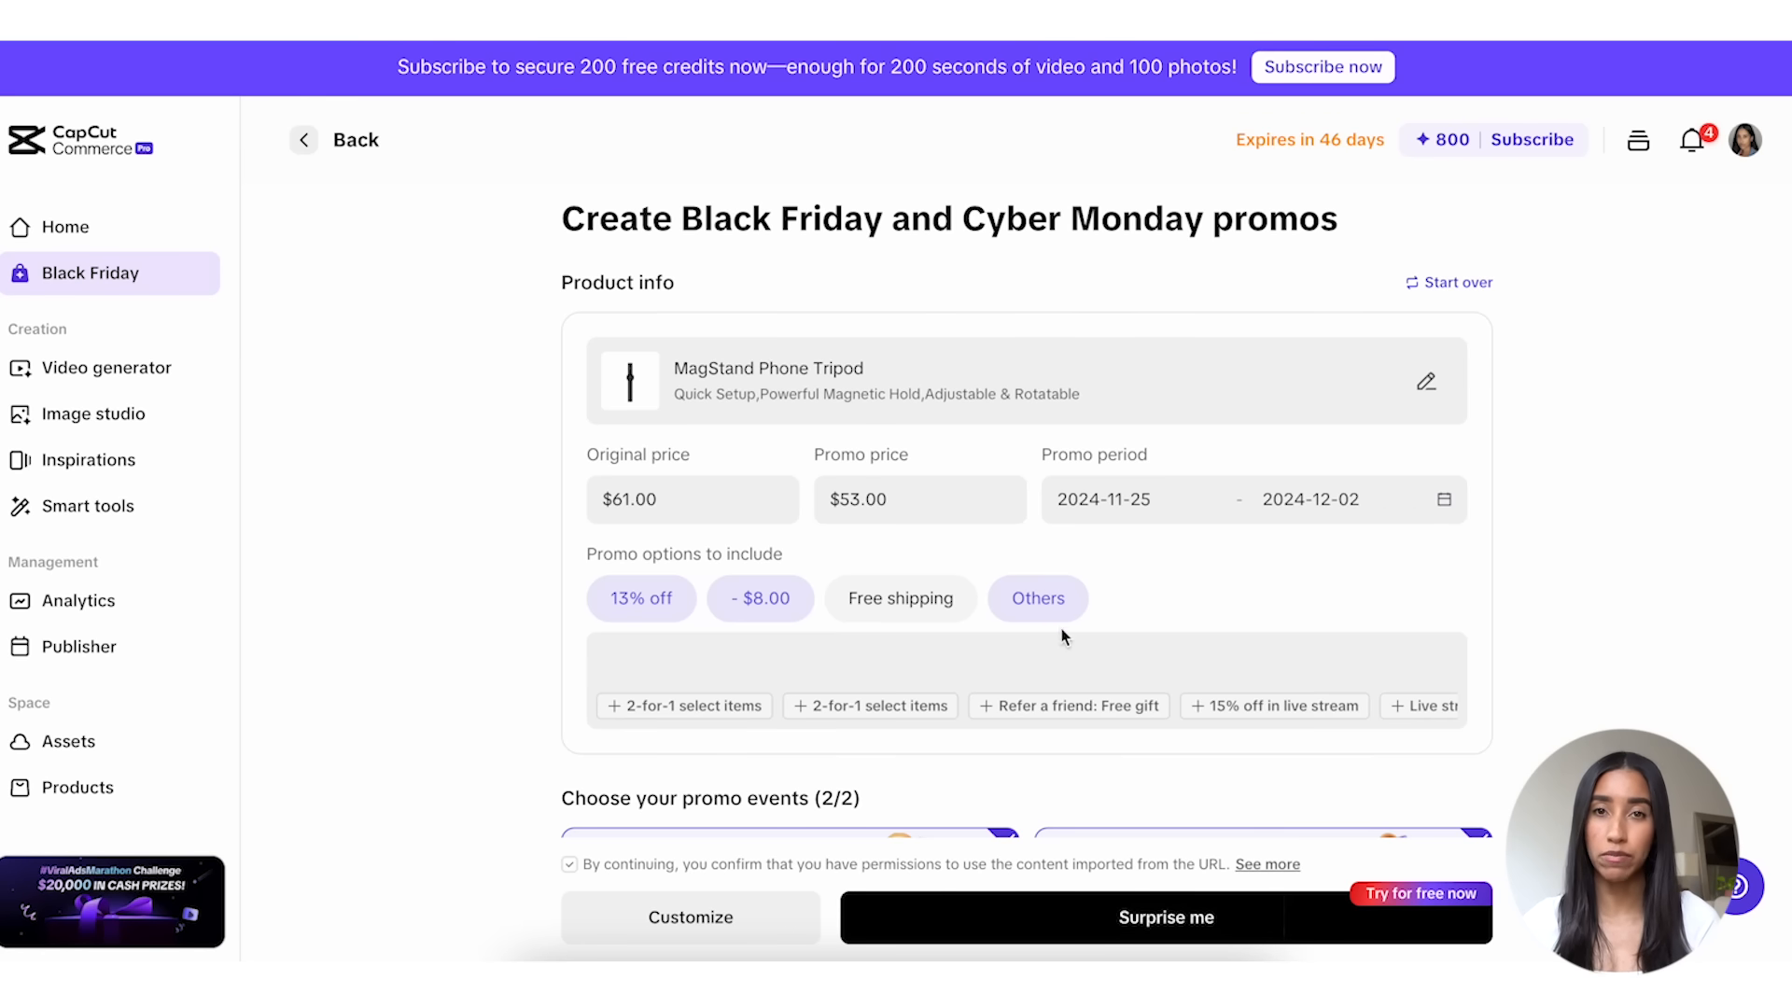
left_click(1065, 709)
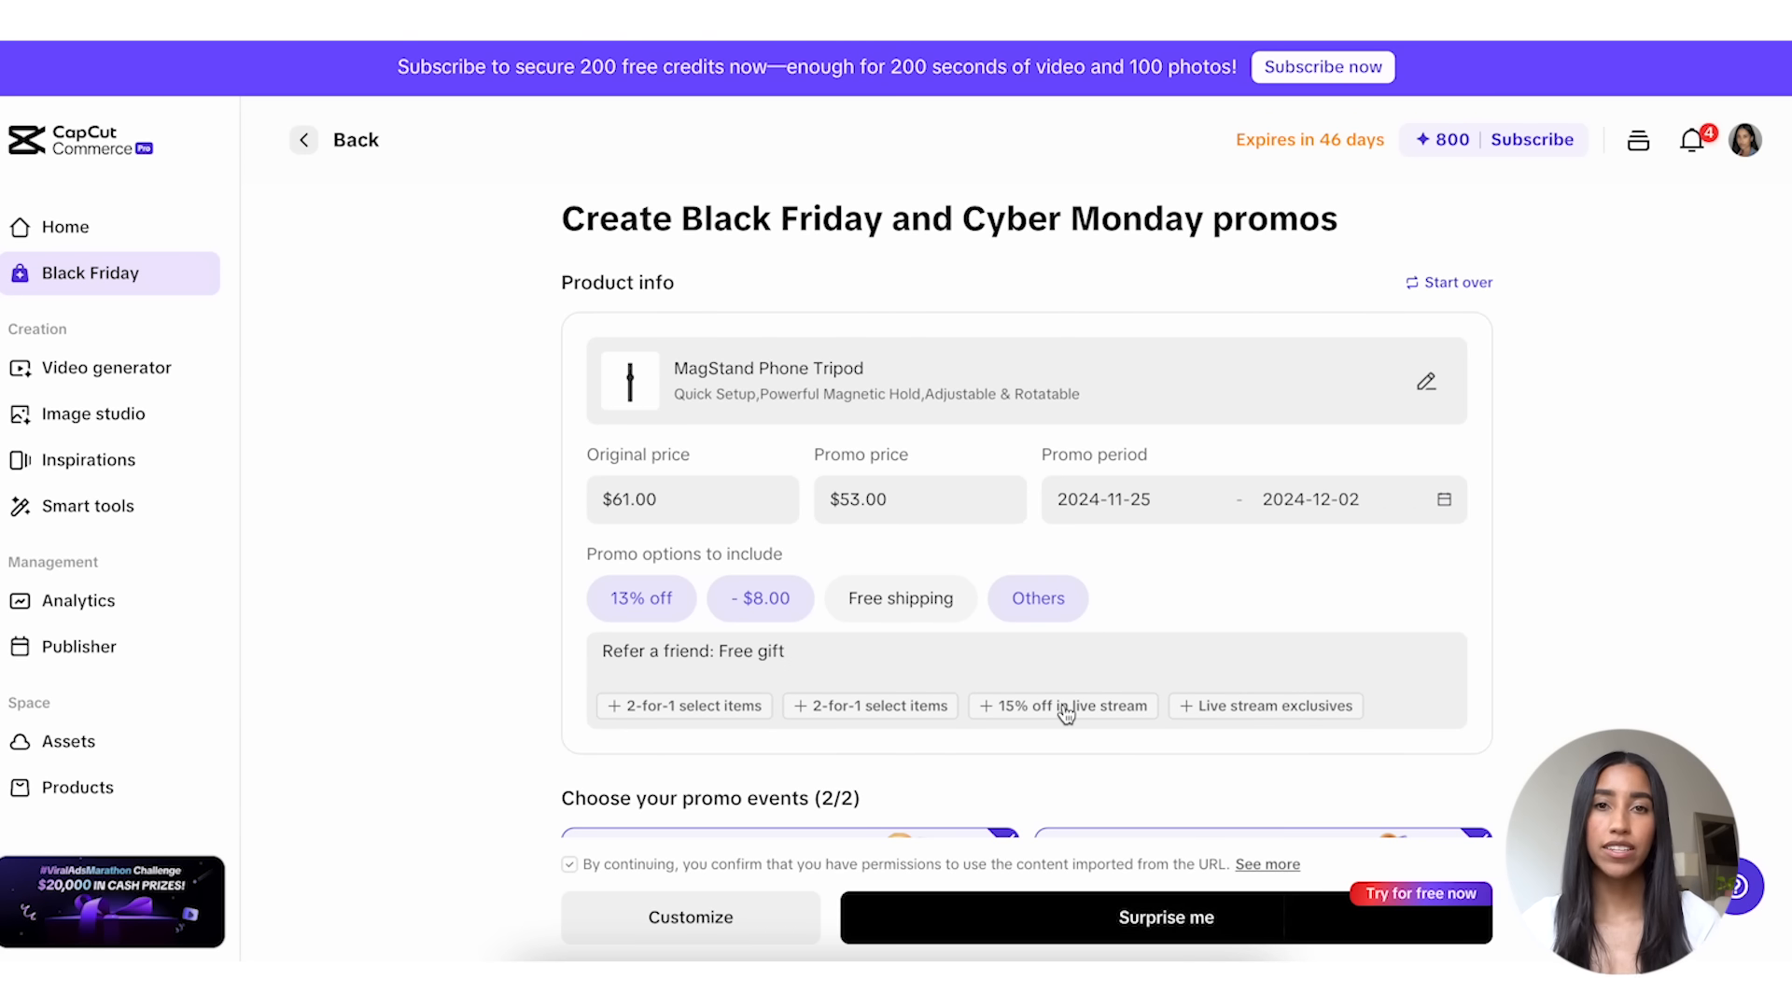
left_click(1215, 709)
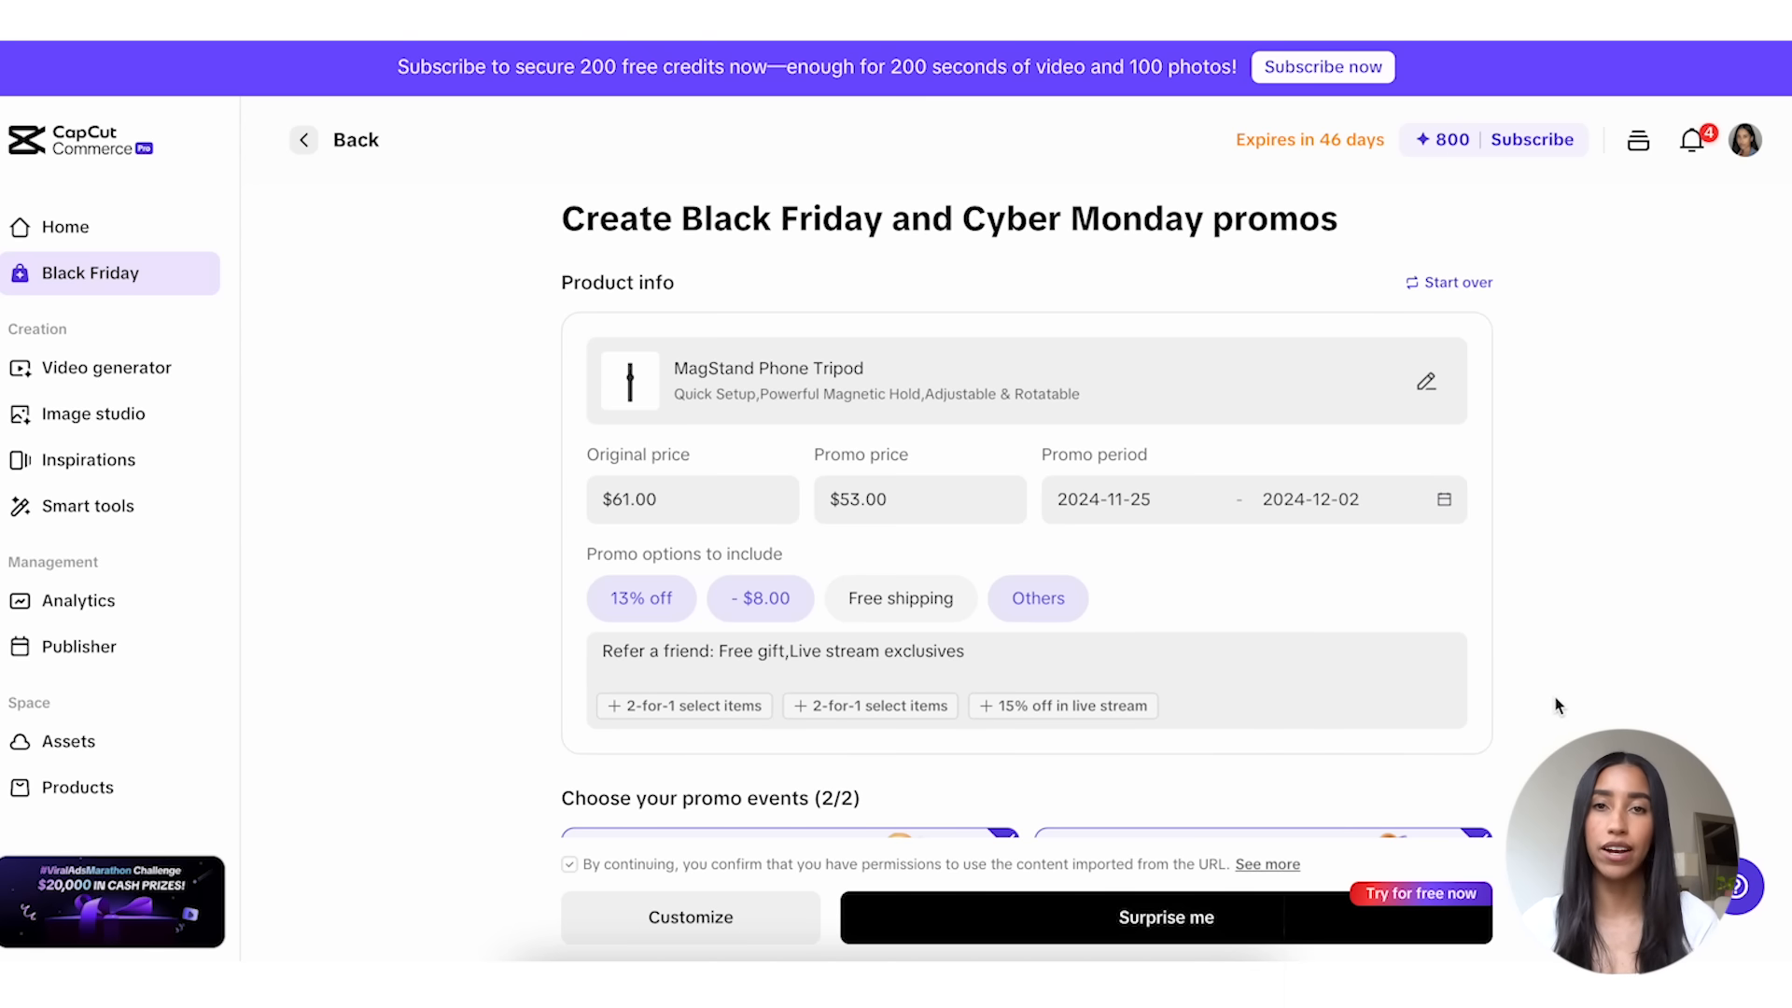
Step: Exclude the special deals video and livestream teaser video from the content types and proceed to customizing the promos
scroll(1556, 706, "down", 1)
scroll(1556, 705, "down", 3)
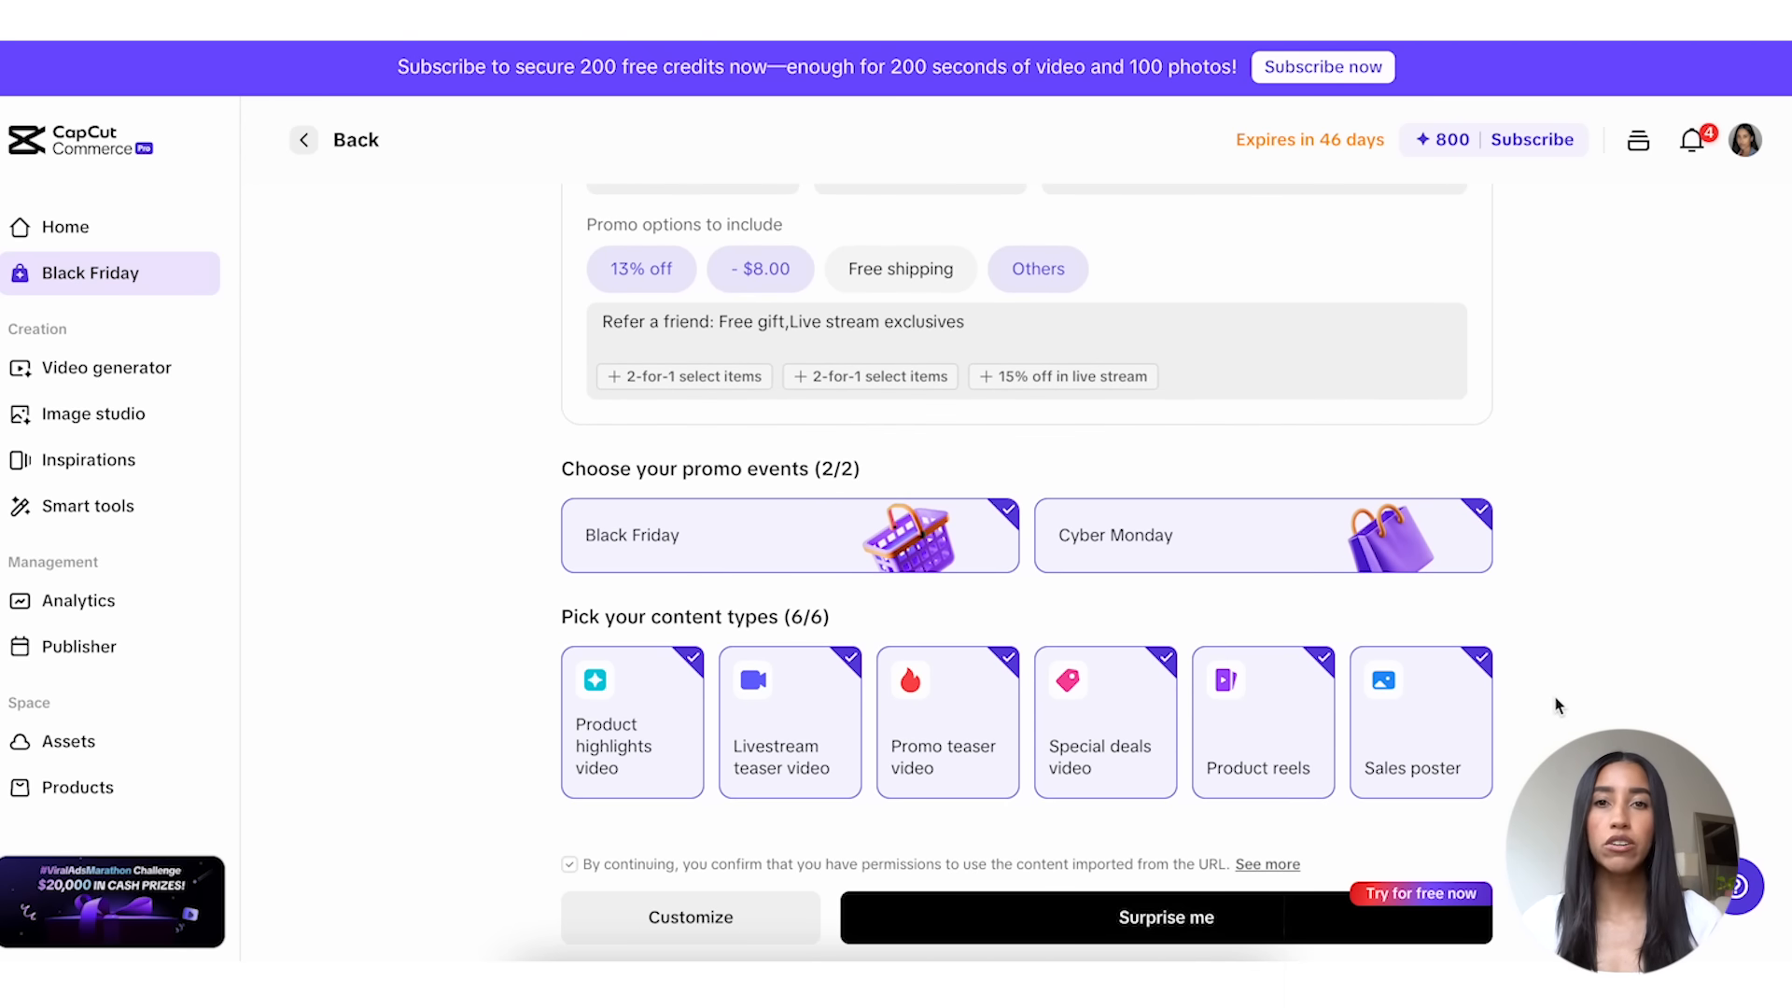
mouse_move(1135, 704)
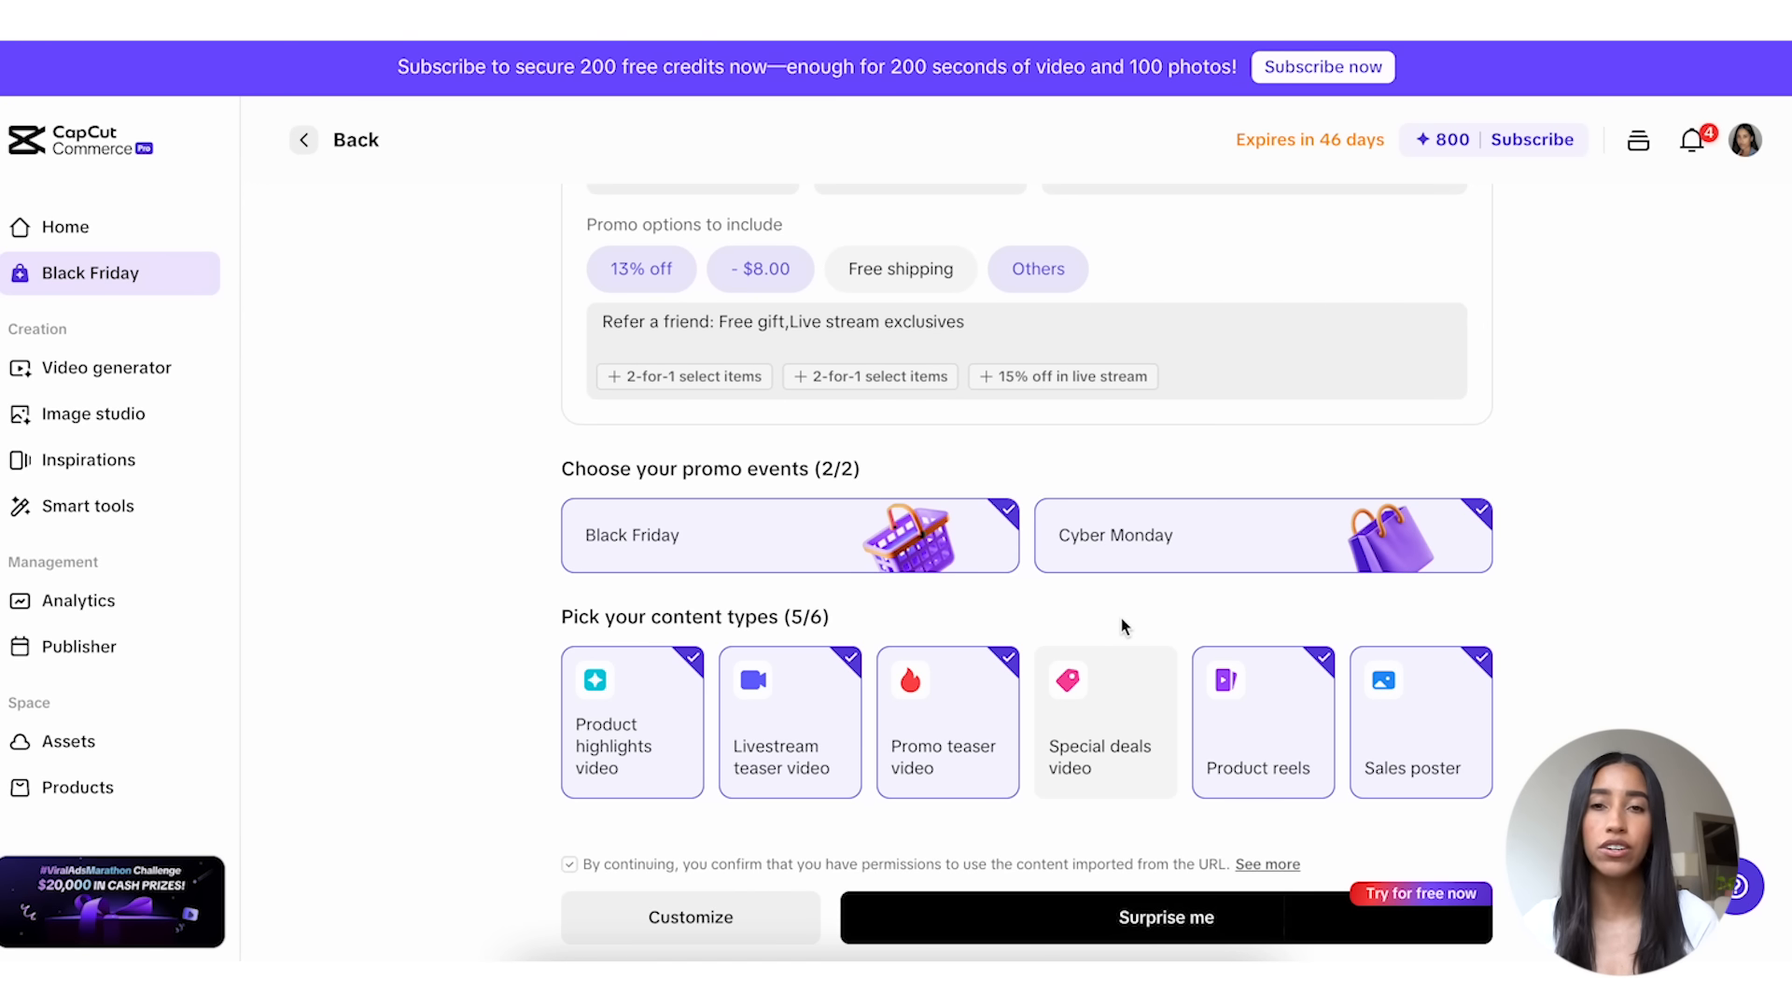
left_click(808, 714)
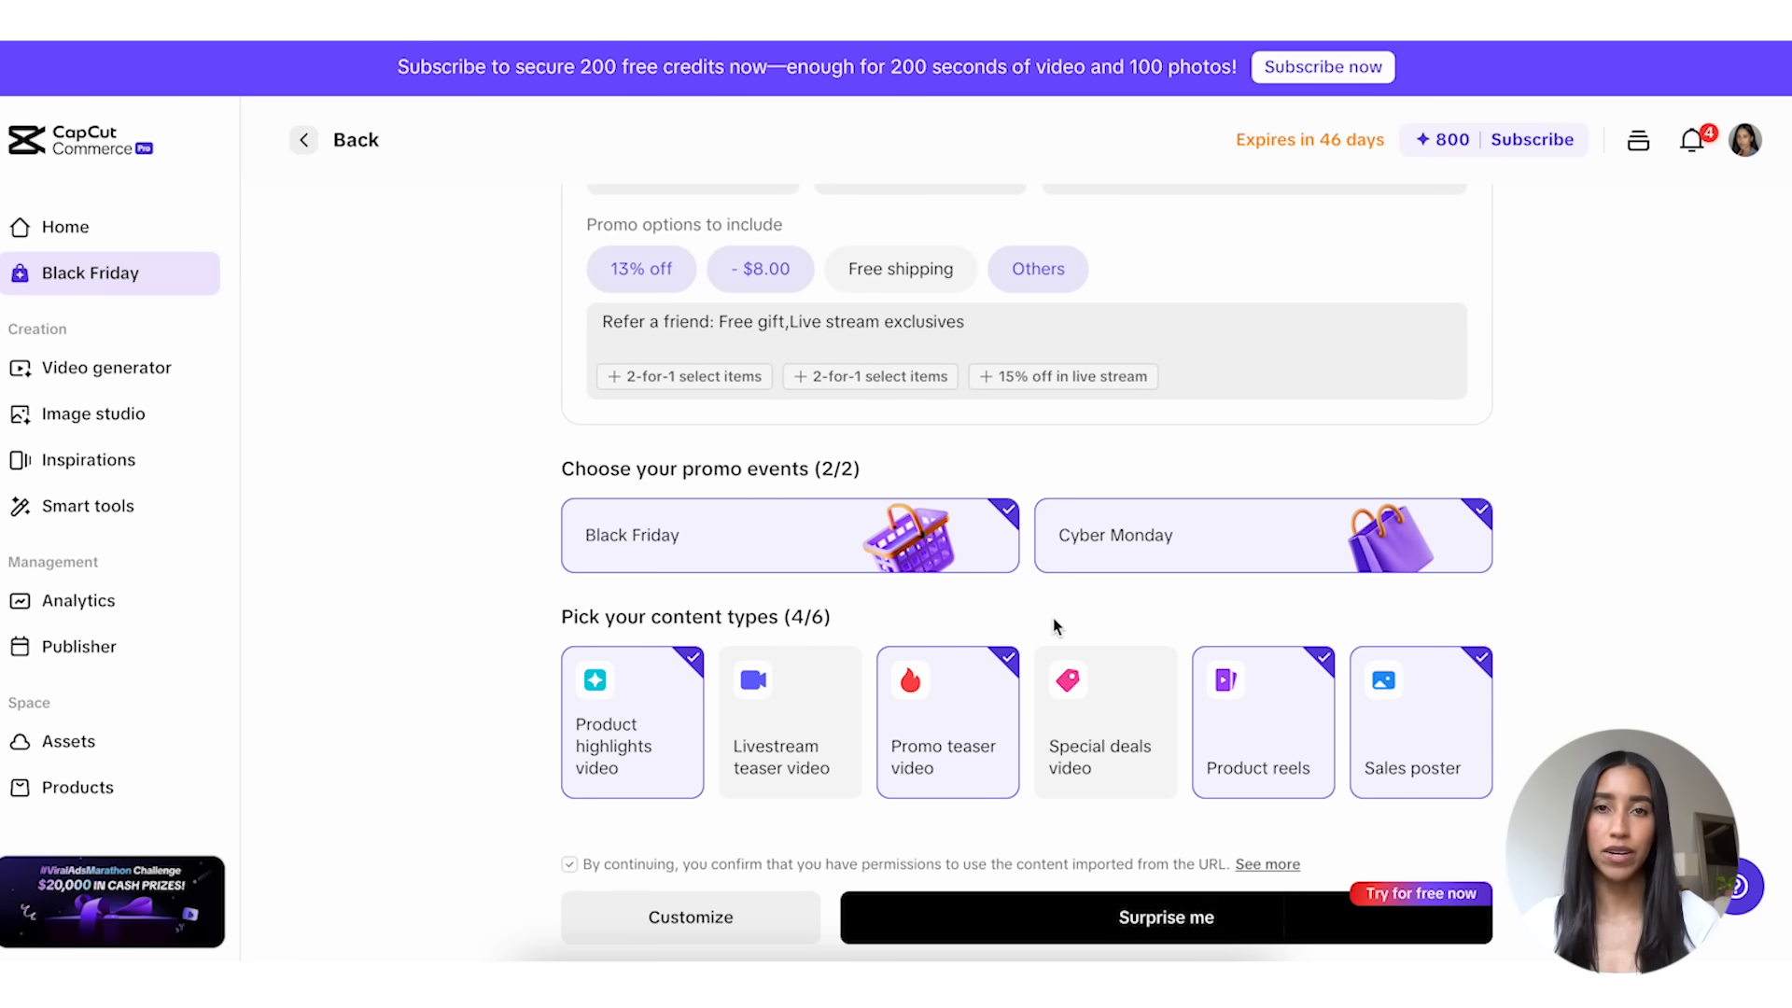
left_click(727, 927)
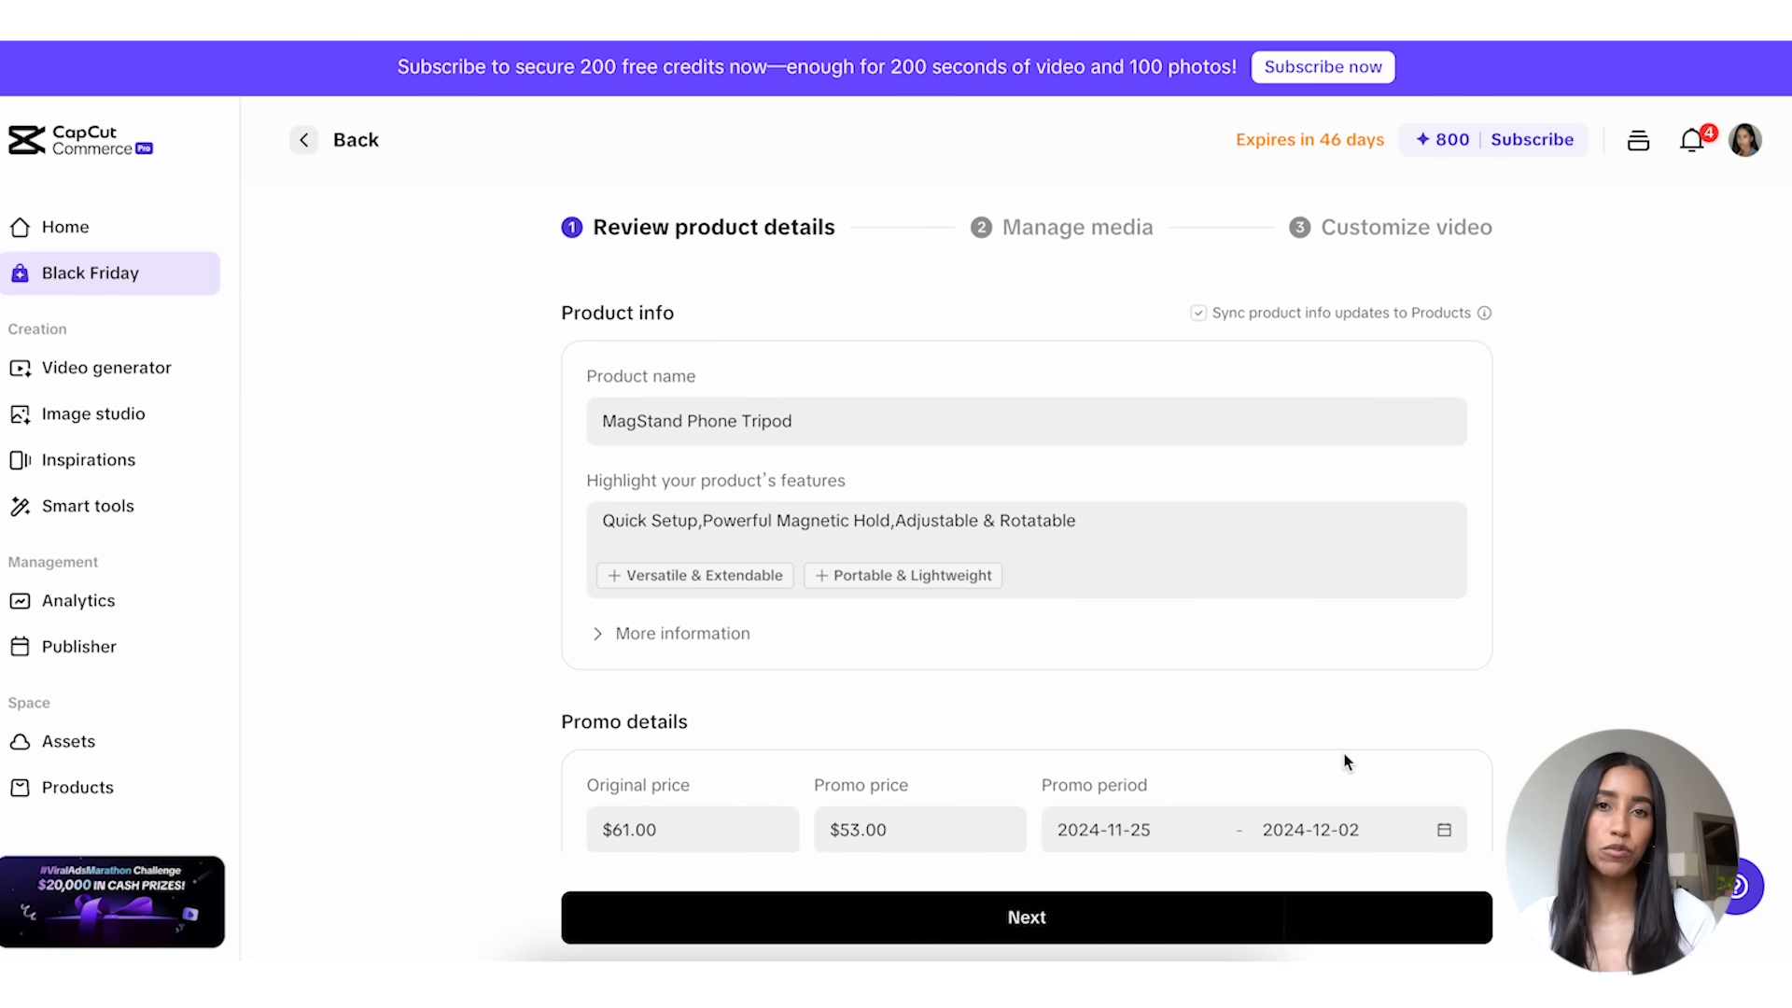
Step: Expand the additional product information, review the product and promo details, and continue to media management
left_click(598, 633)
scroll(602, 642, "down", 1)
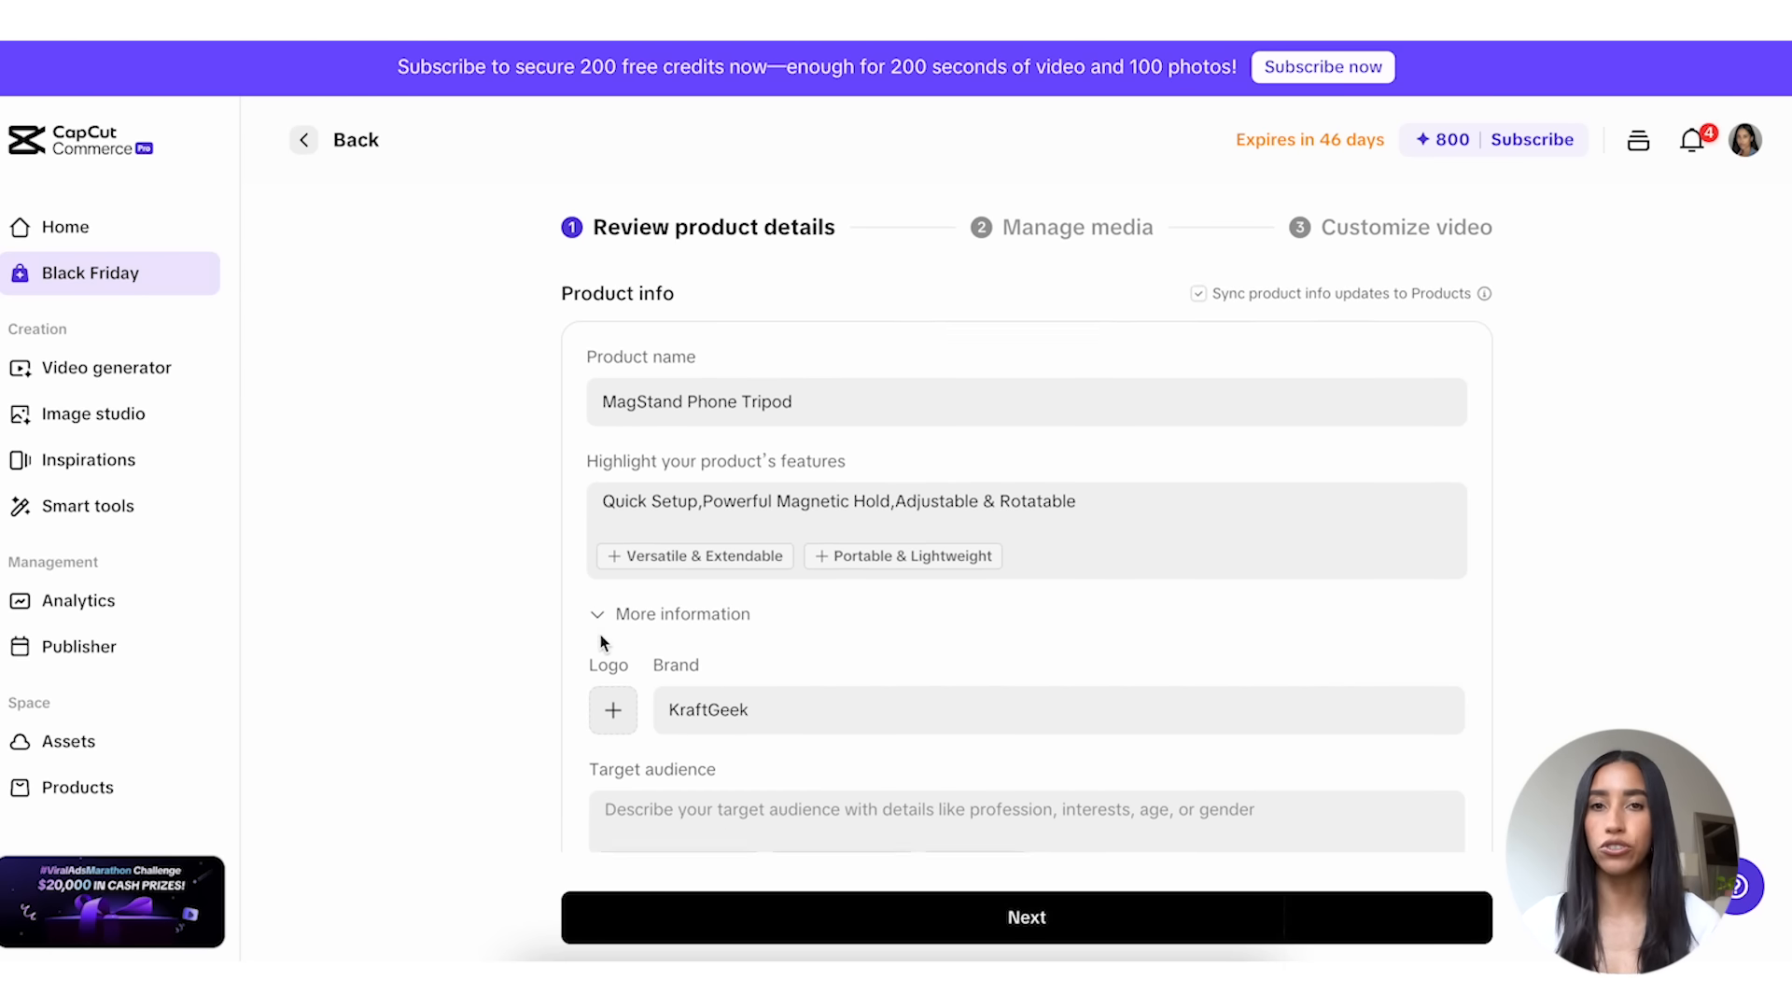
left_click(678, 473)
left_click(680, 474)
scroll(1298, 877, "down", 10)
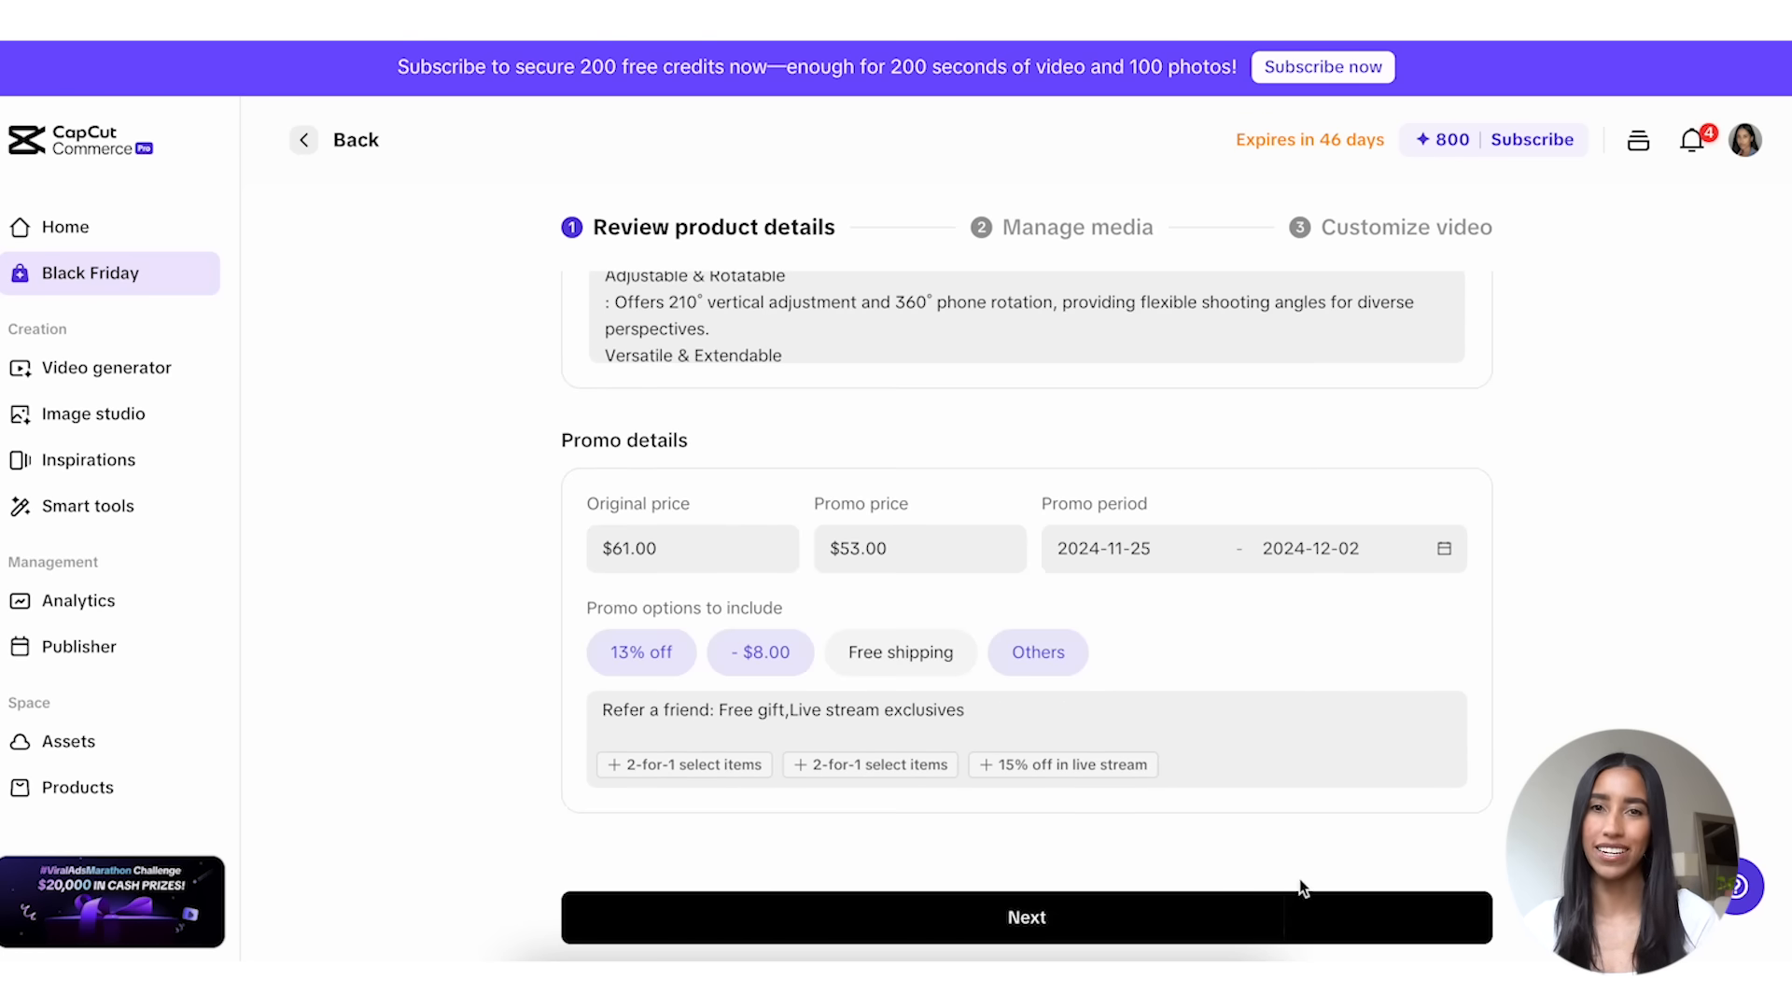
left_click(1269, 918)
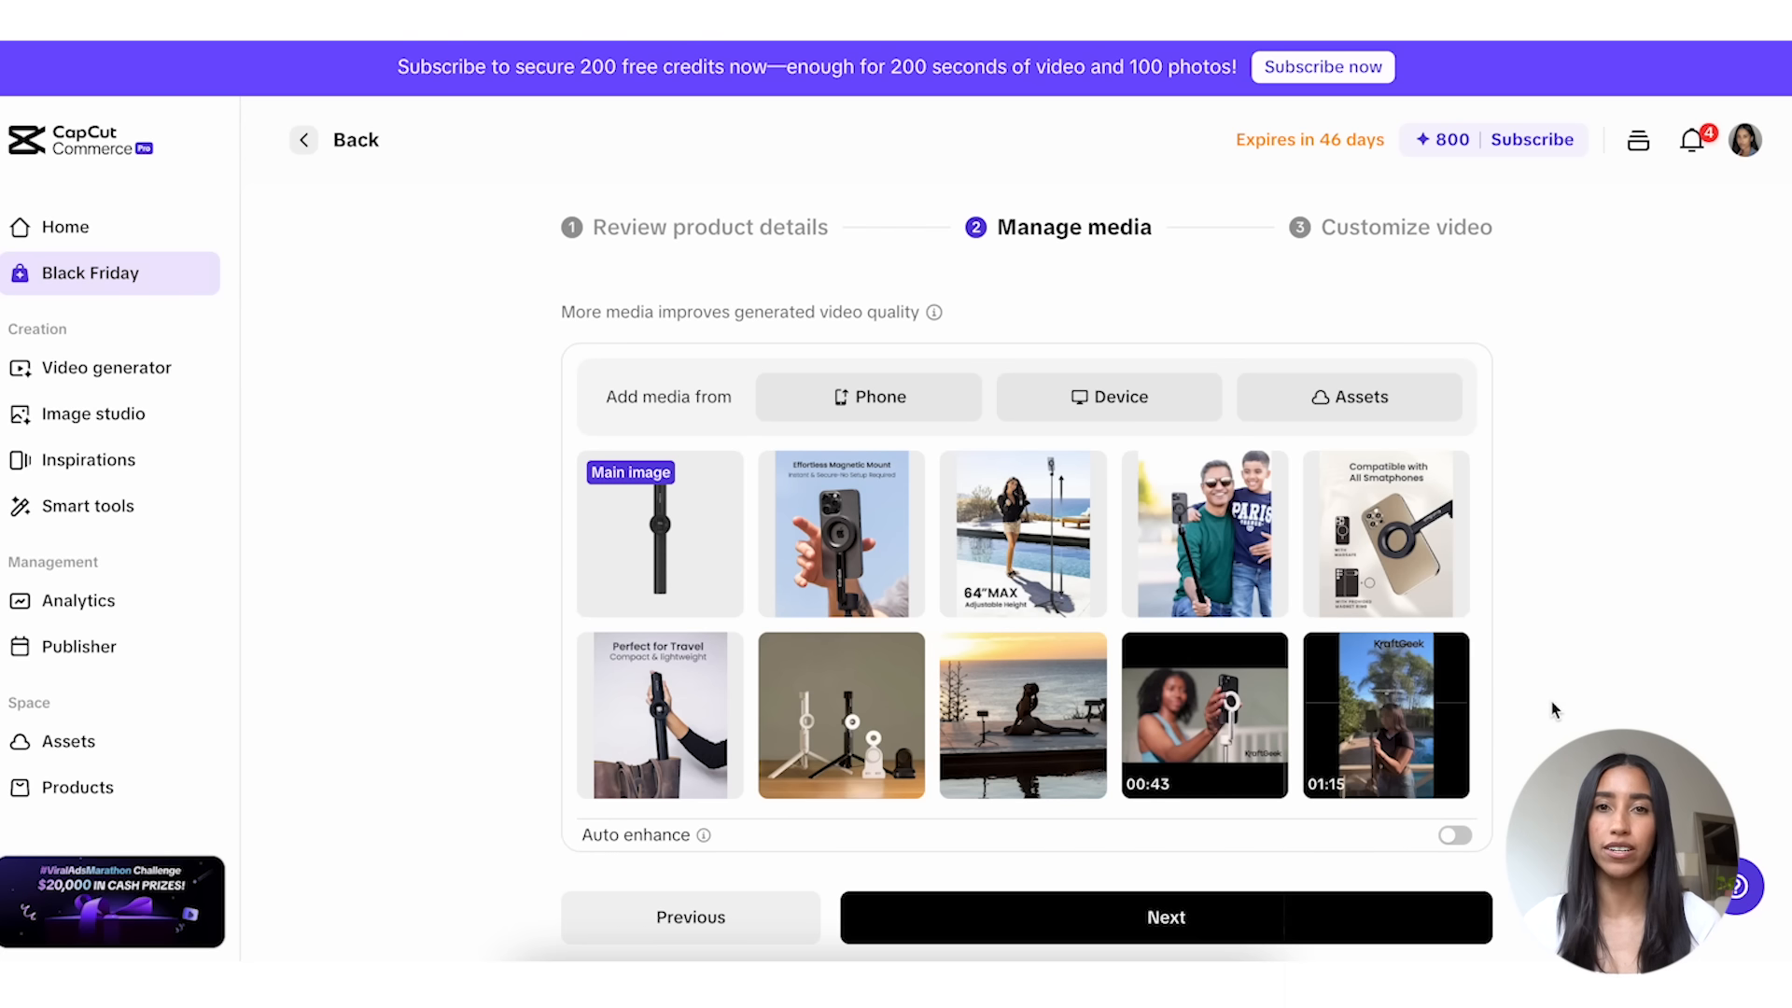
Step: Try the sunset photo as the main image, and make the plain tripod photo the main image again
left_click(1084, 653)
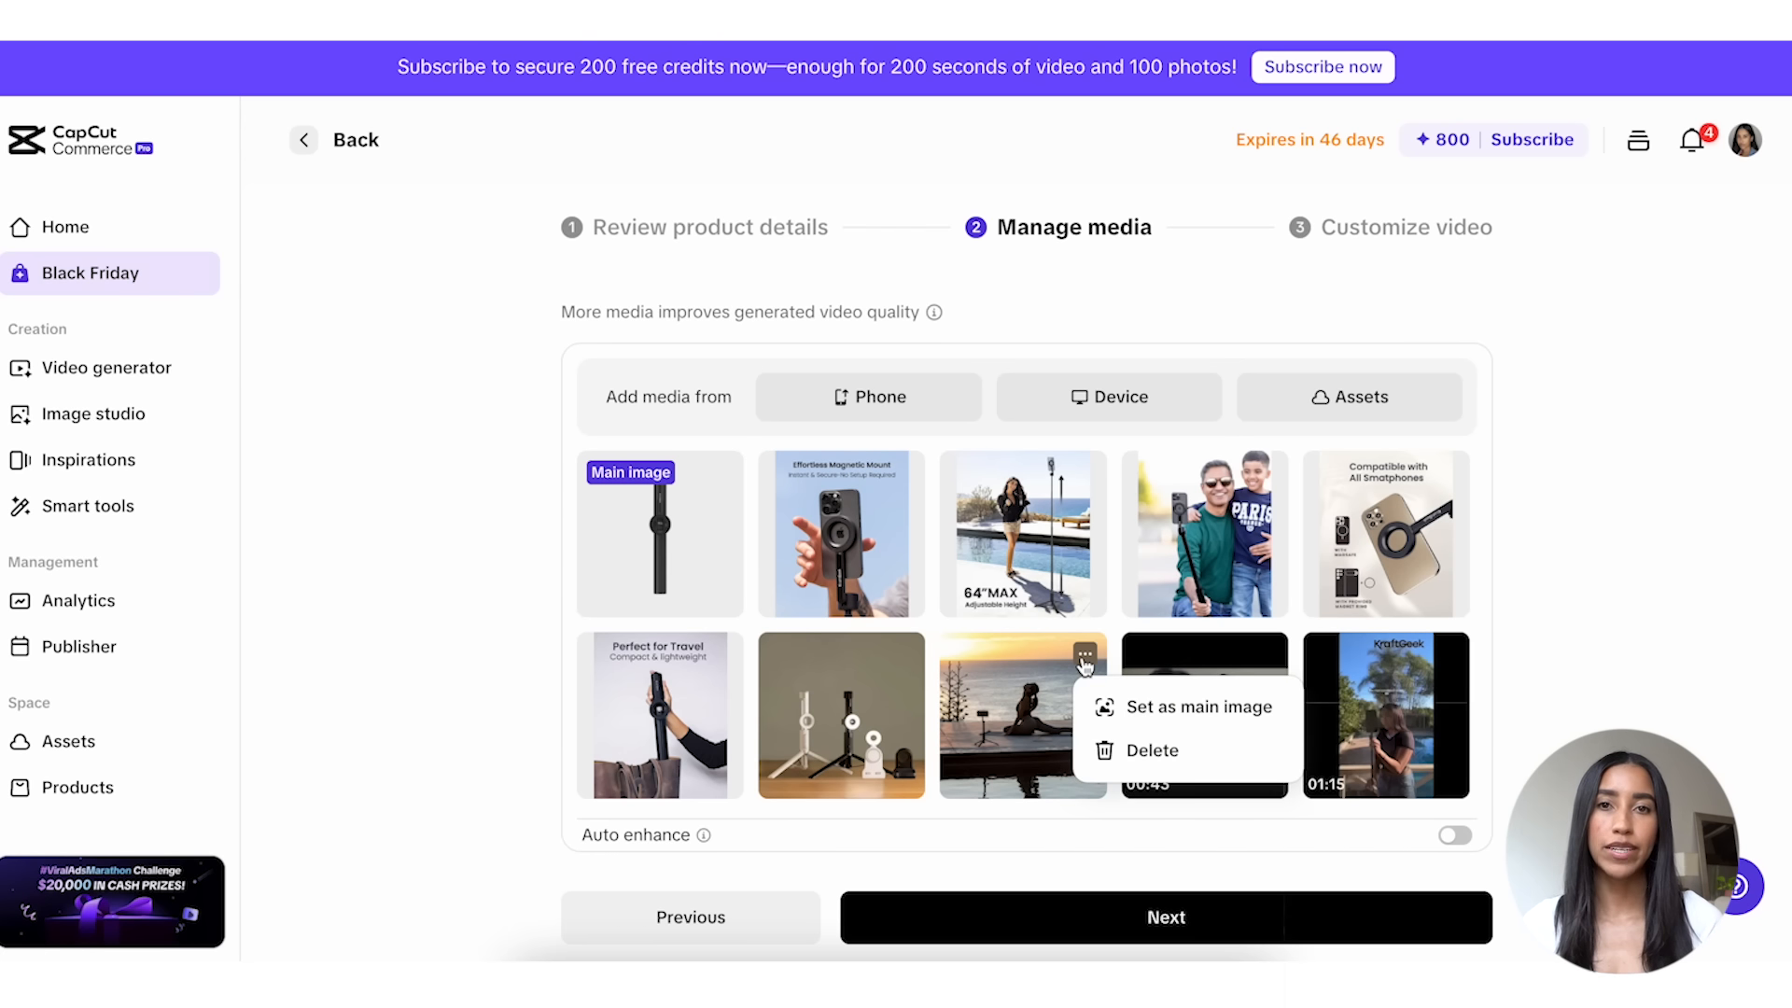
left_click(1116, 703)
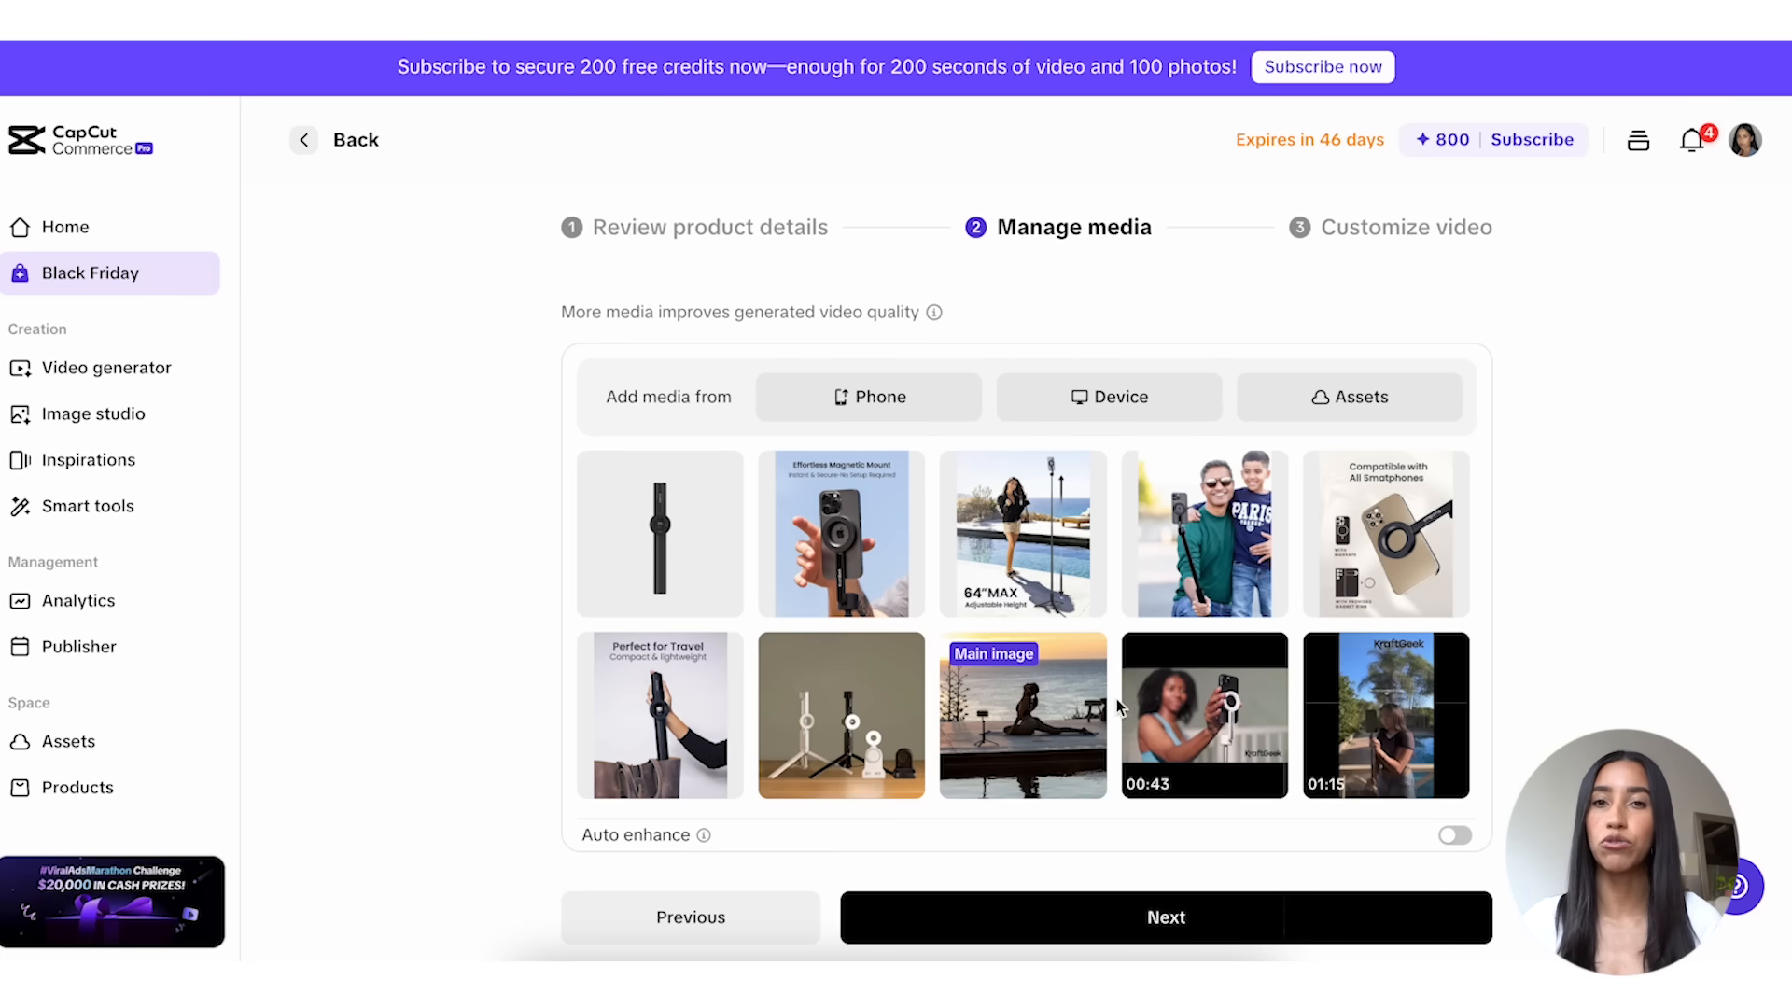
left_click(721, 473)
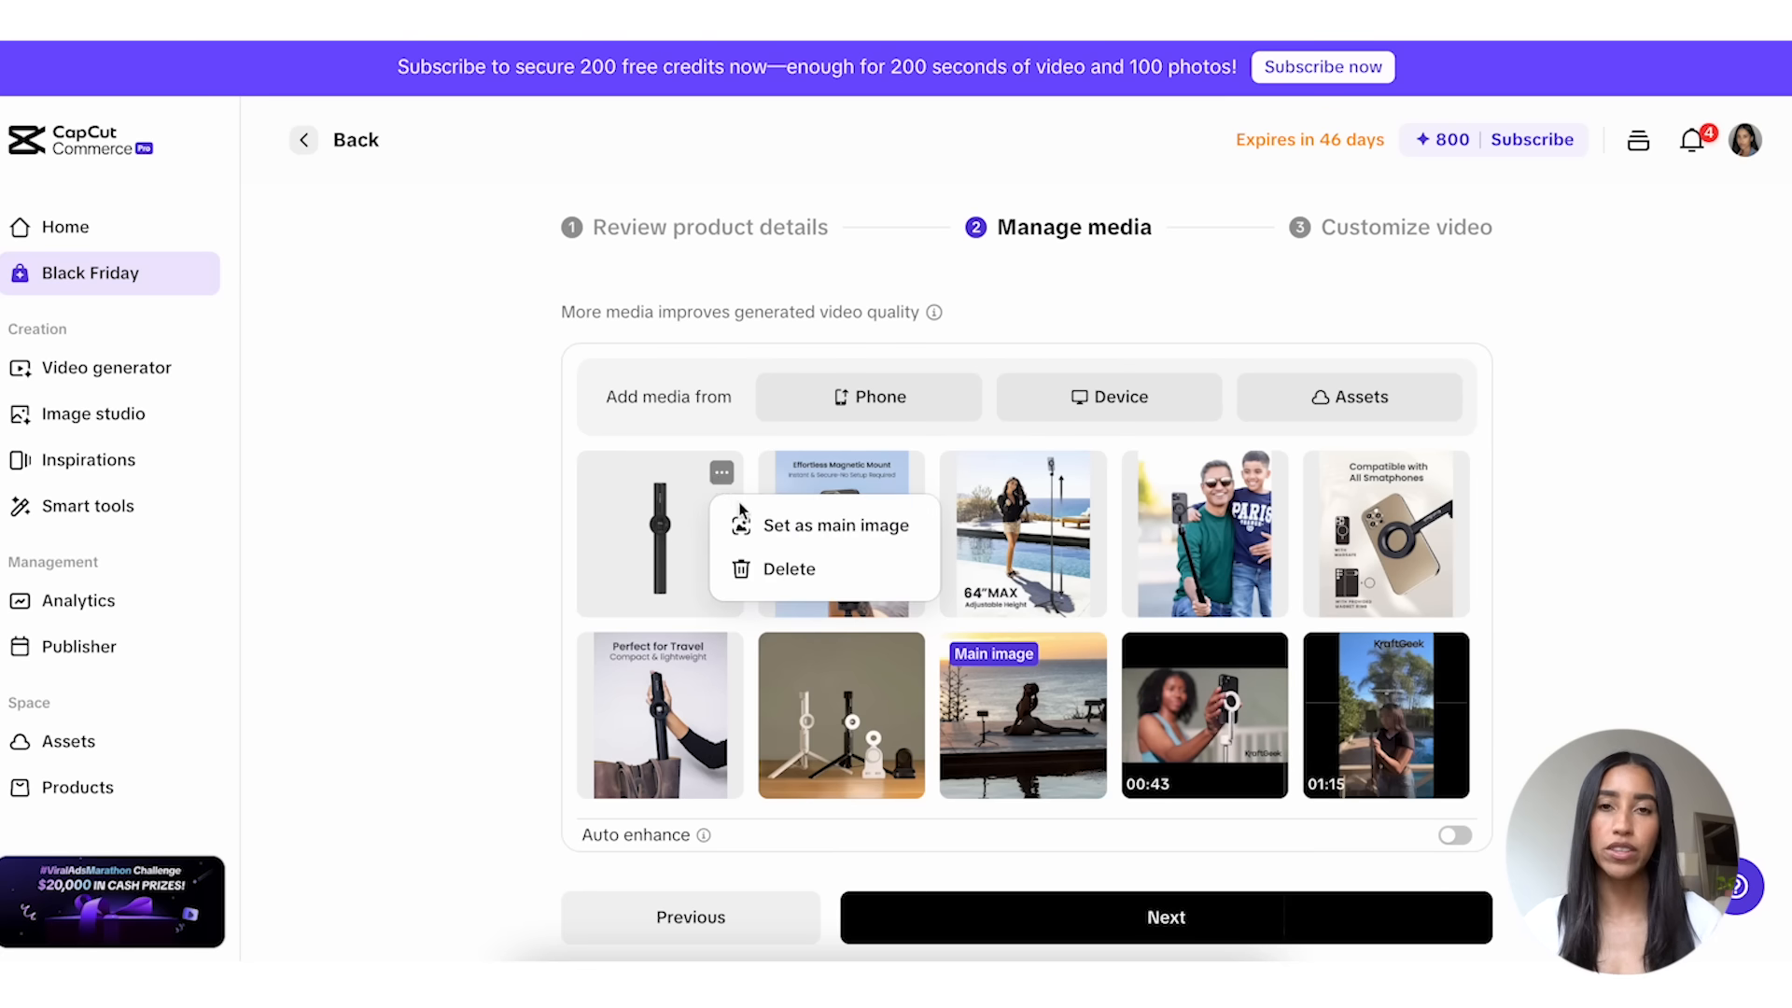
left_click(767, 521)
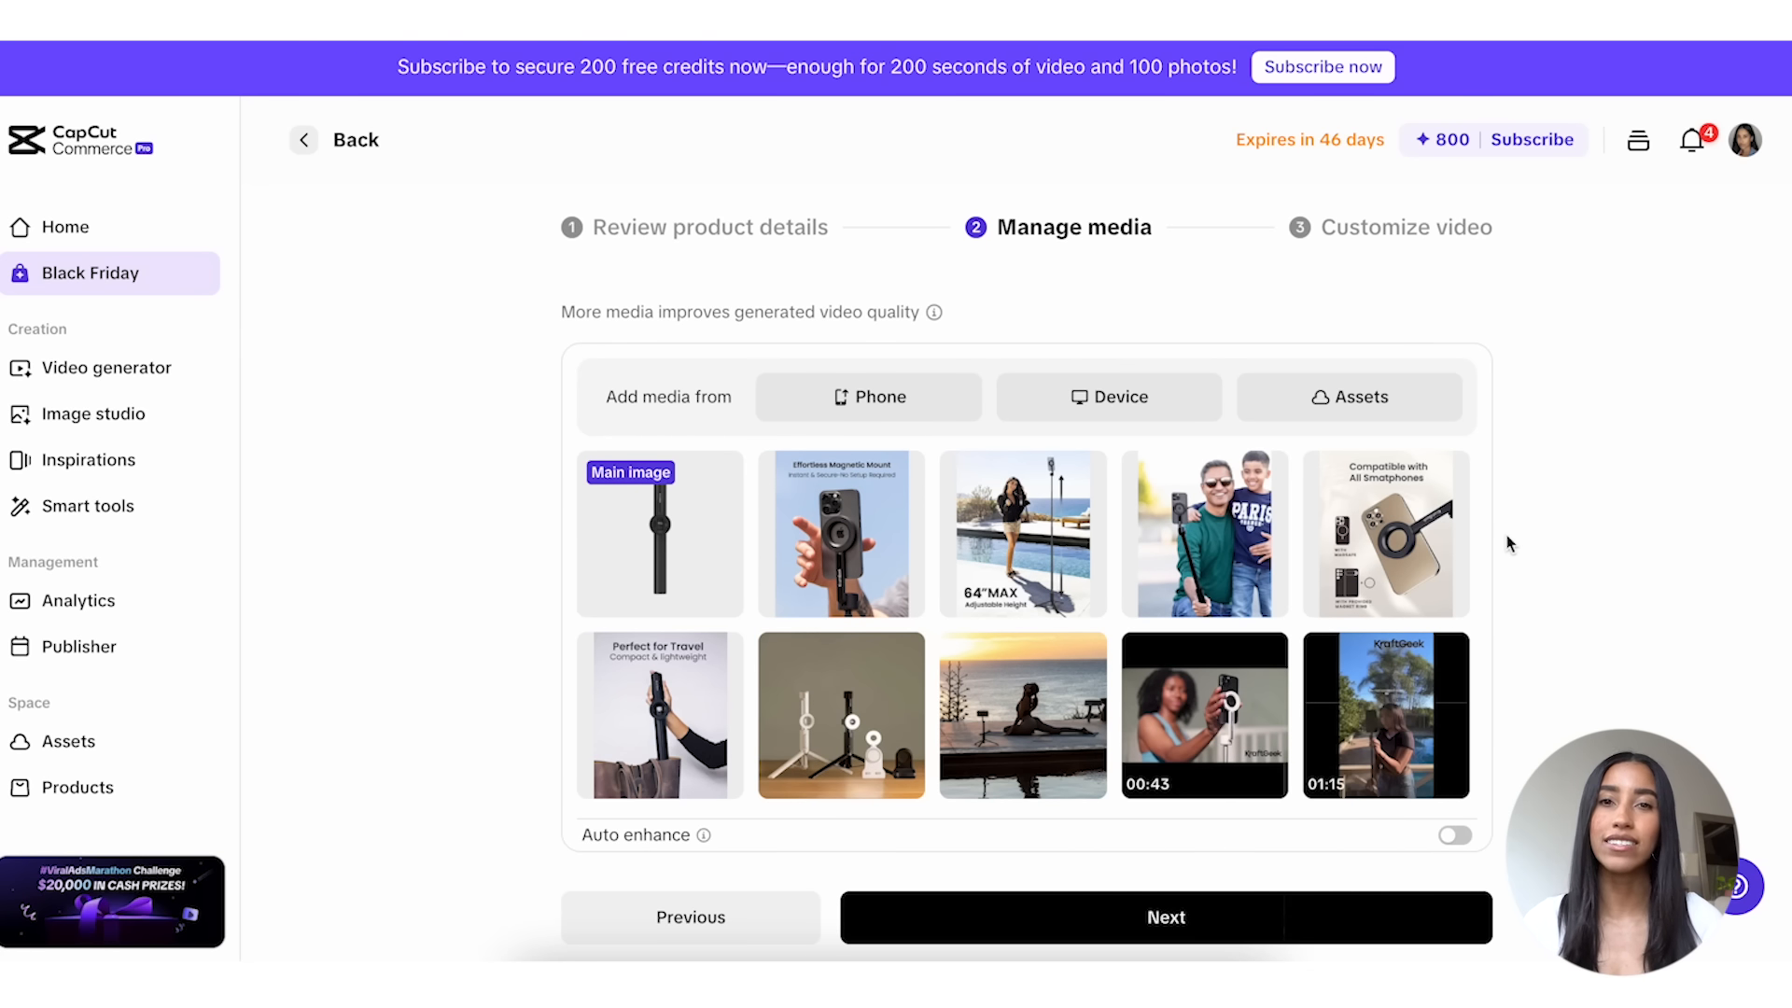
Step: Try Auto enhance on the product media and turn it back off
left_click(1457, 836)
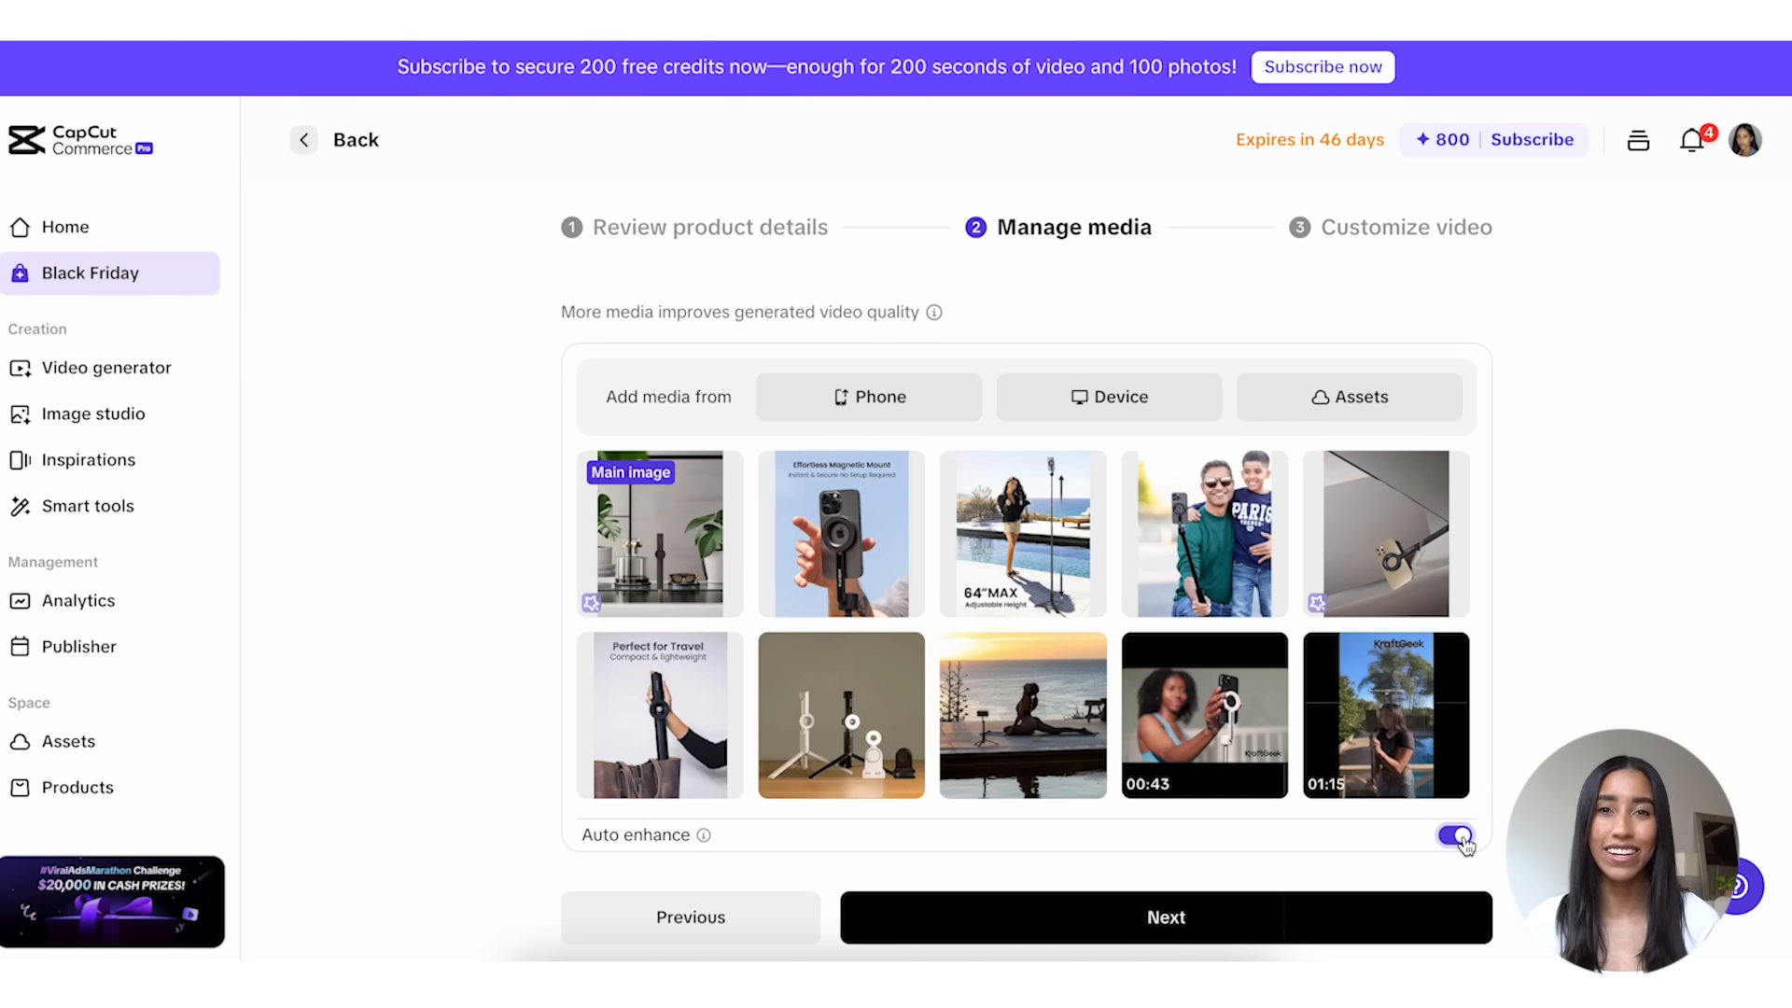
left_click(1454, 836)
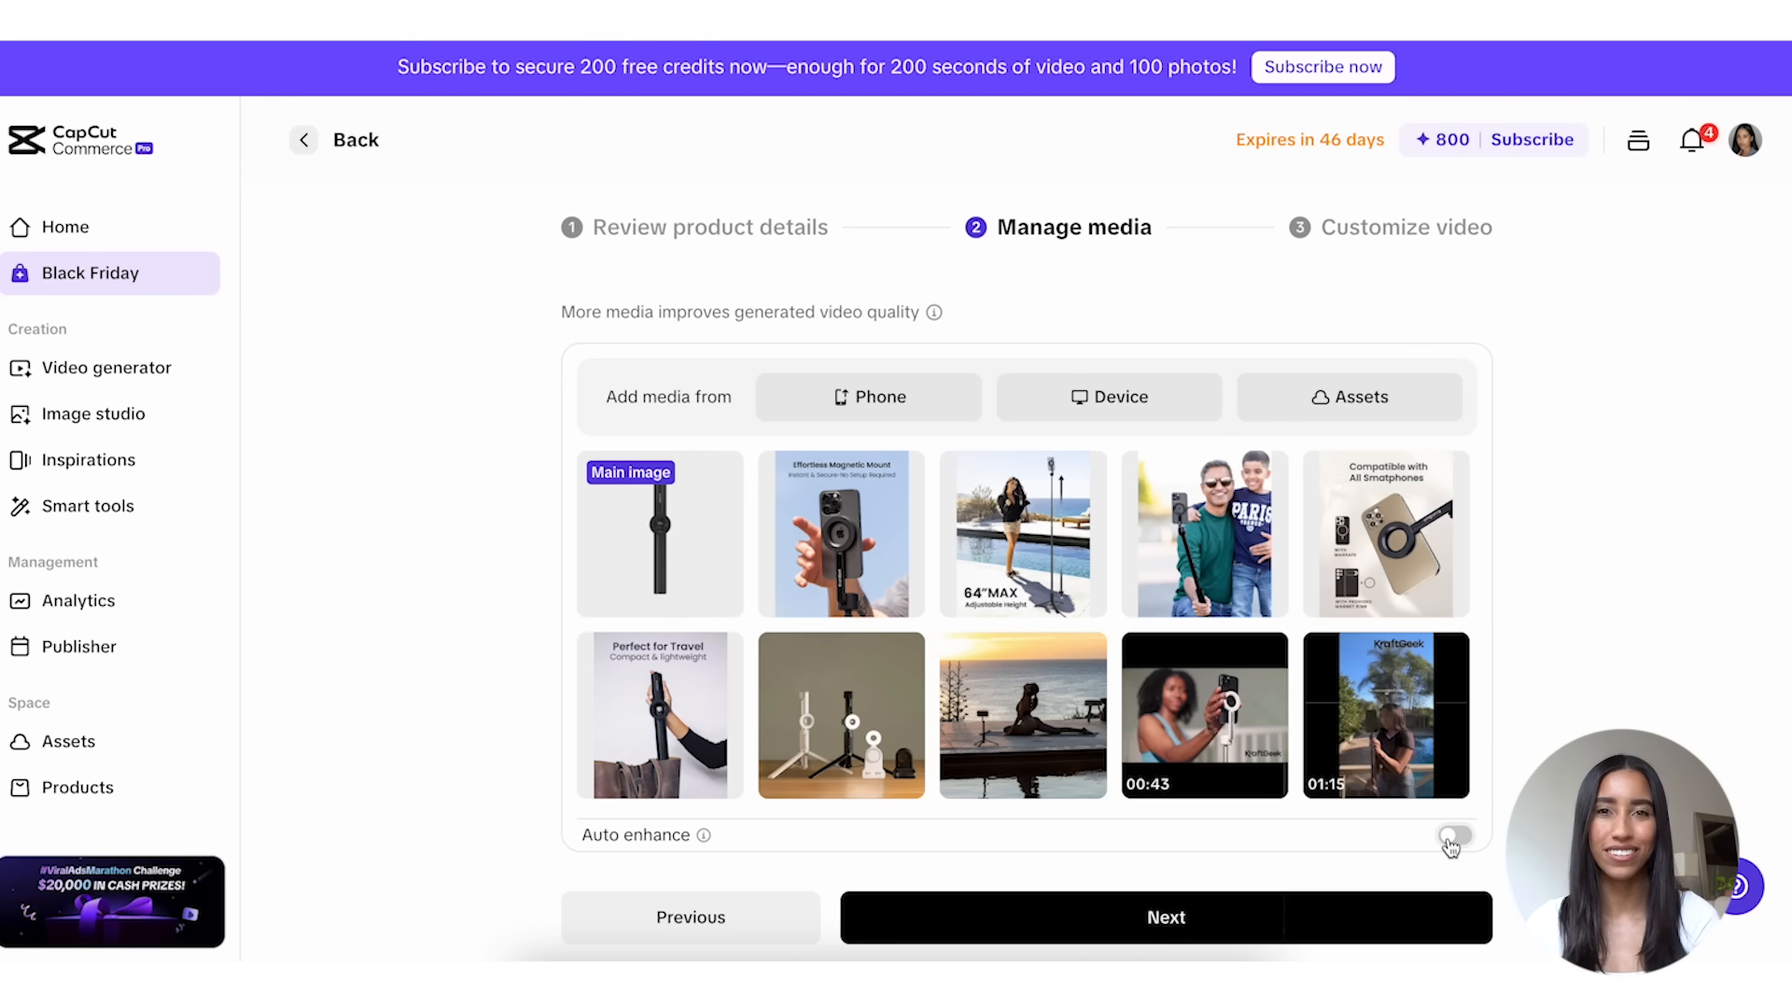
Step: Continue to the video customization and set the video duration to ~30s
left_click(1357, 917)
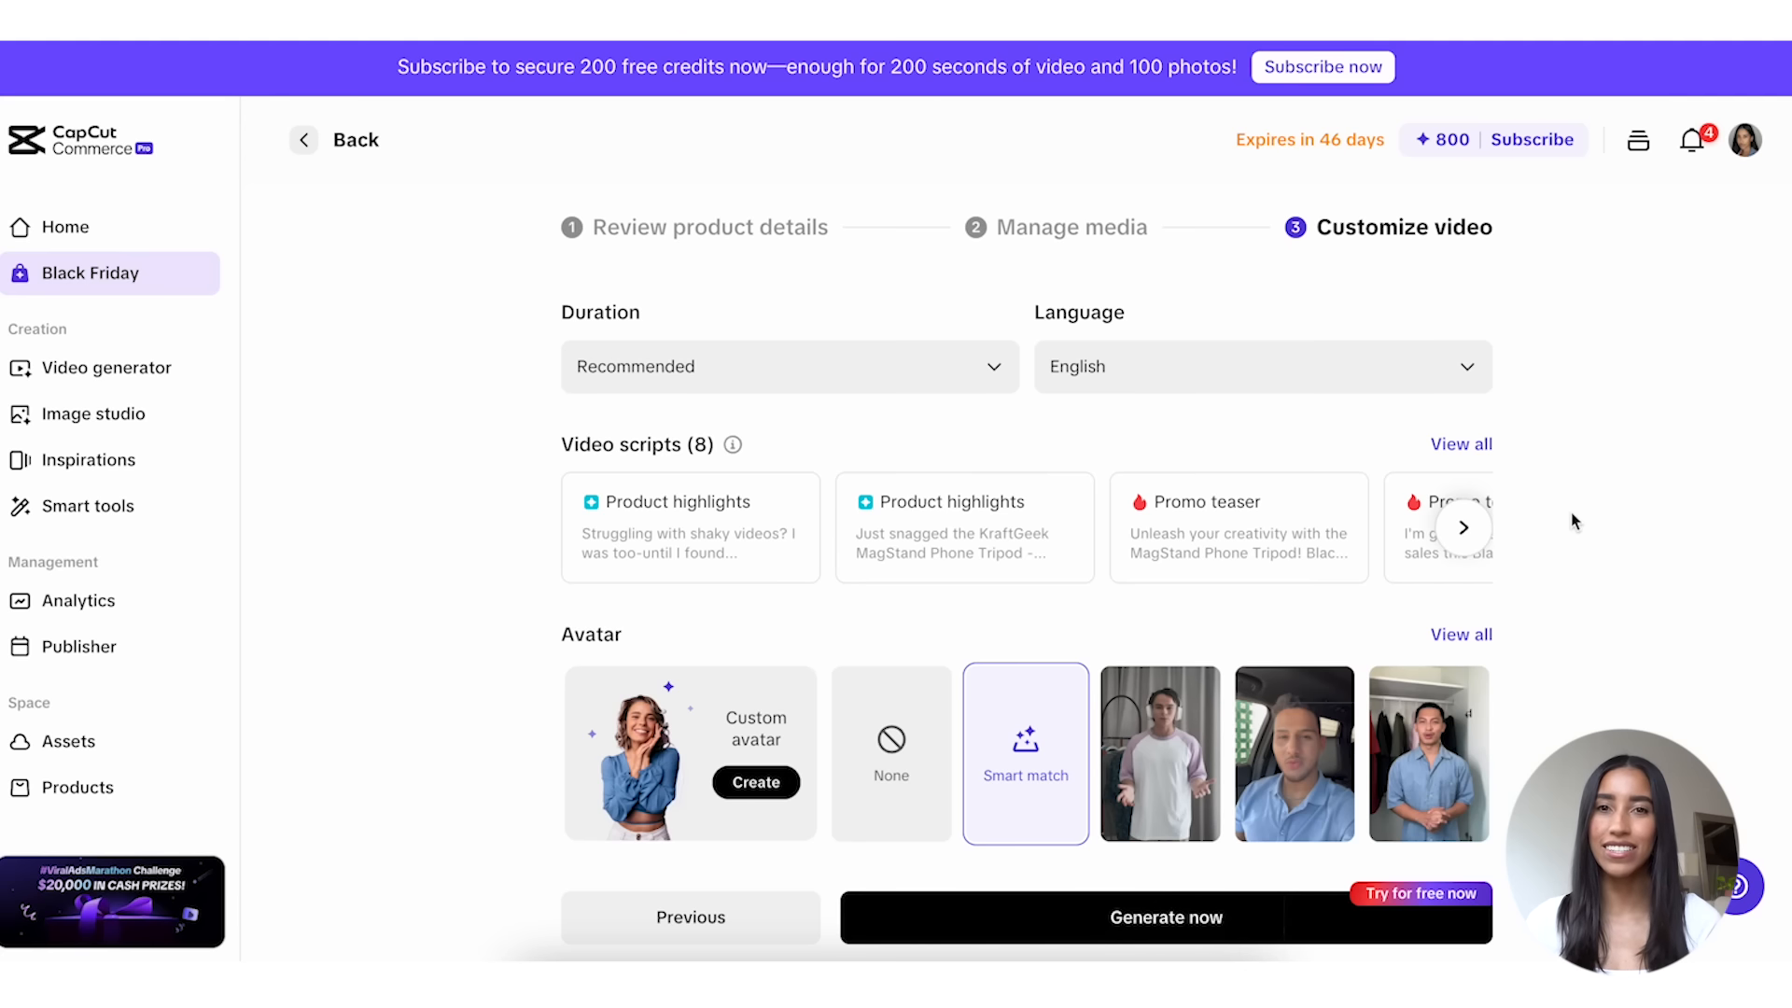
left_click(970, 382)
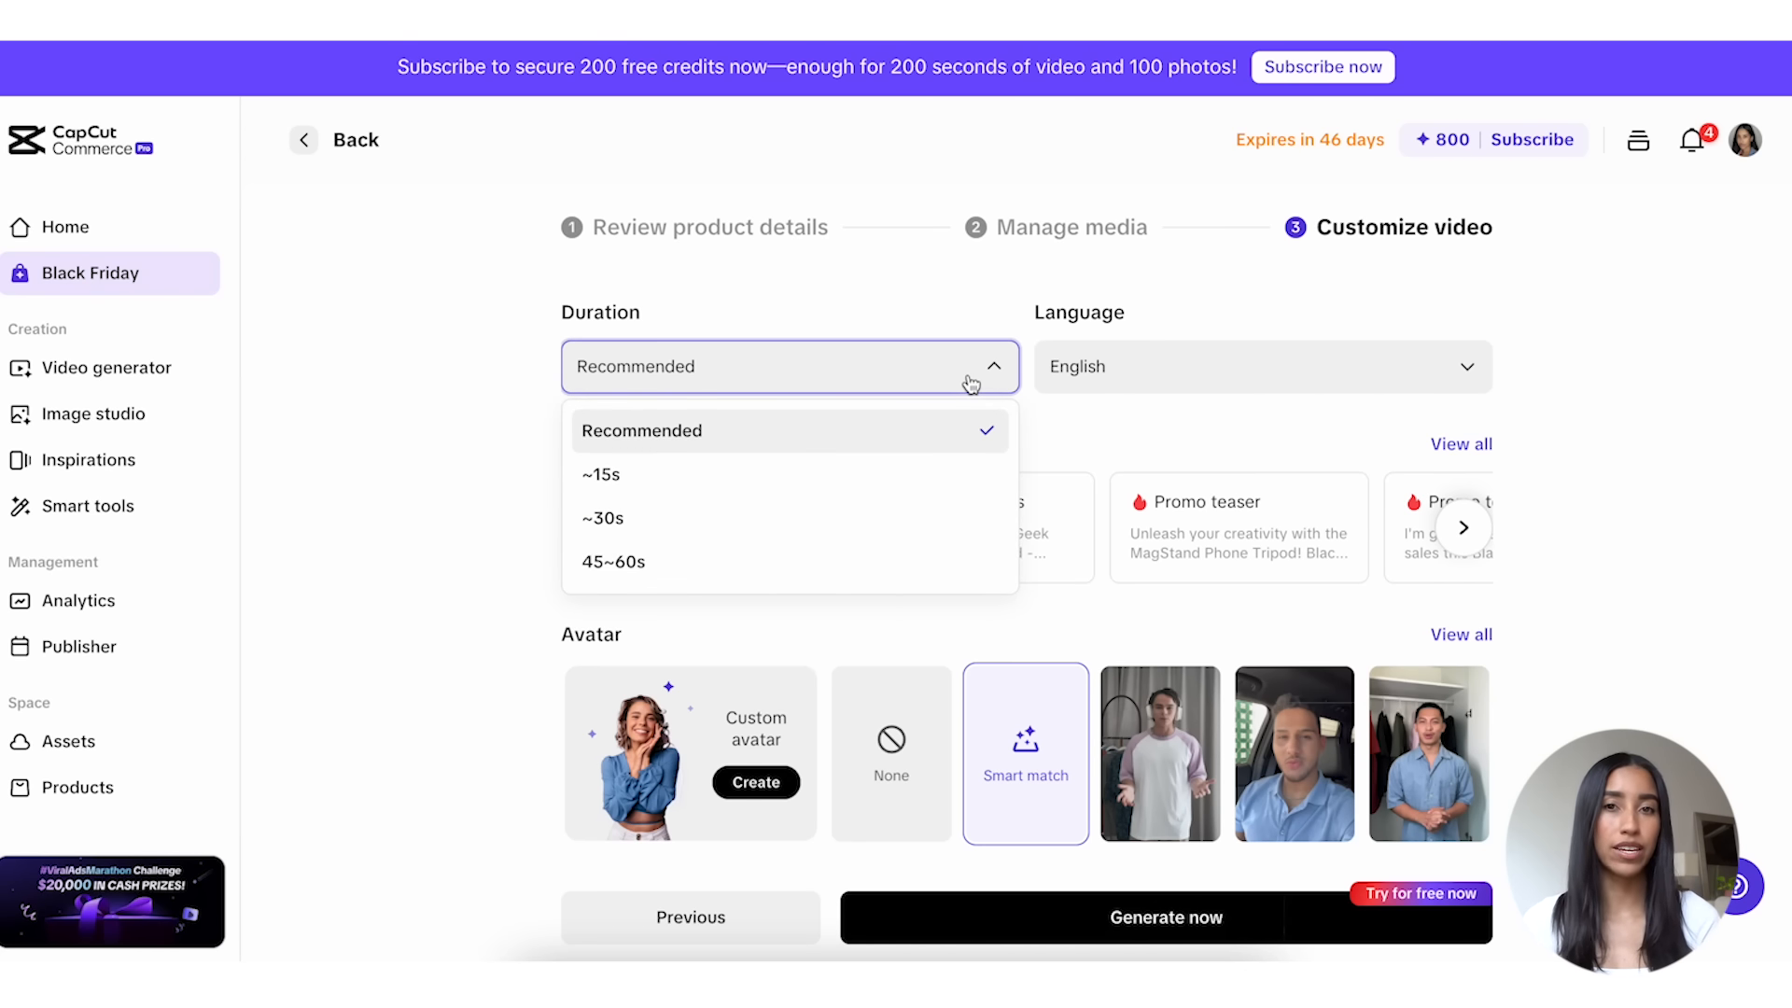
left_click(908, 516)
left_click(1026, 590)
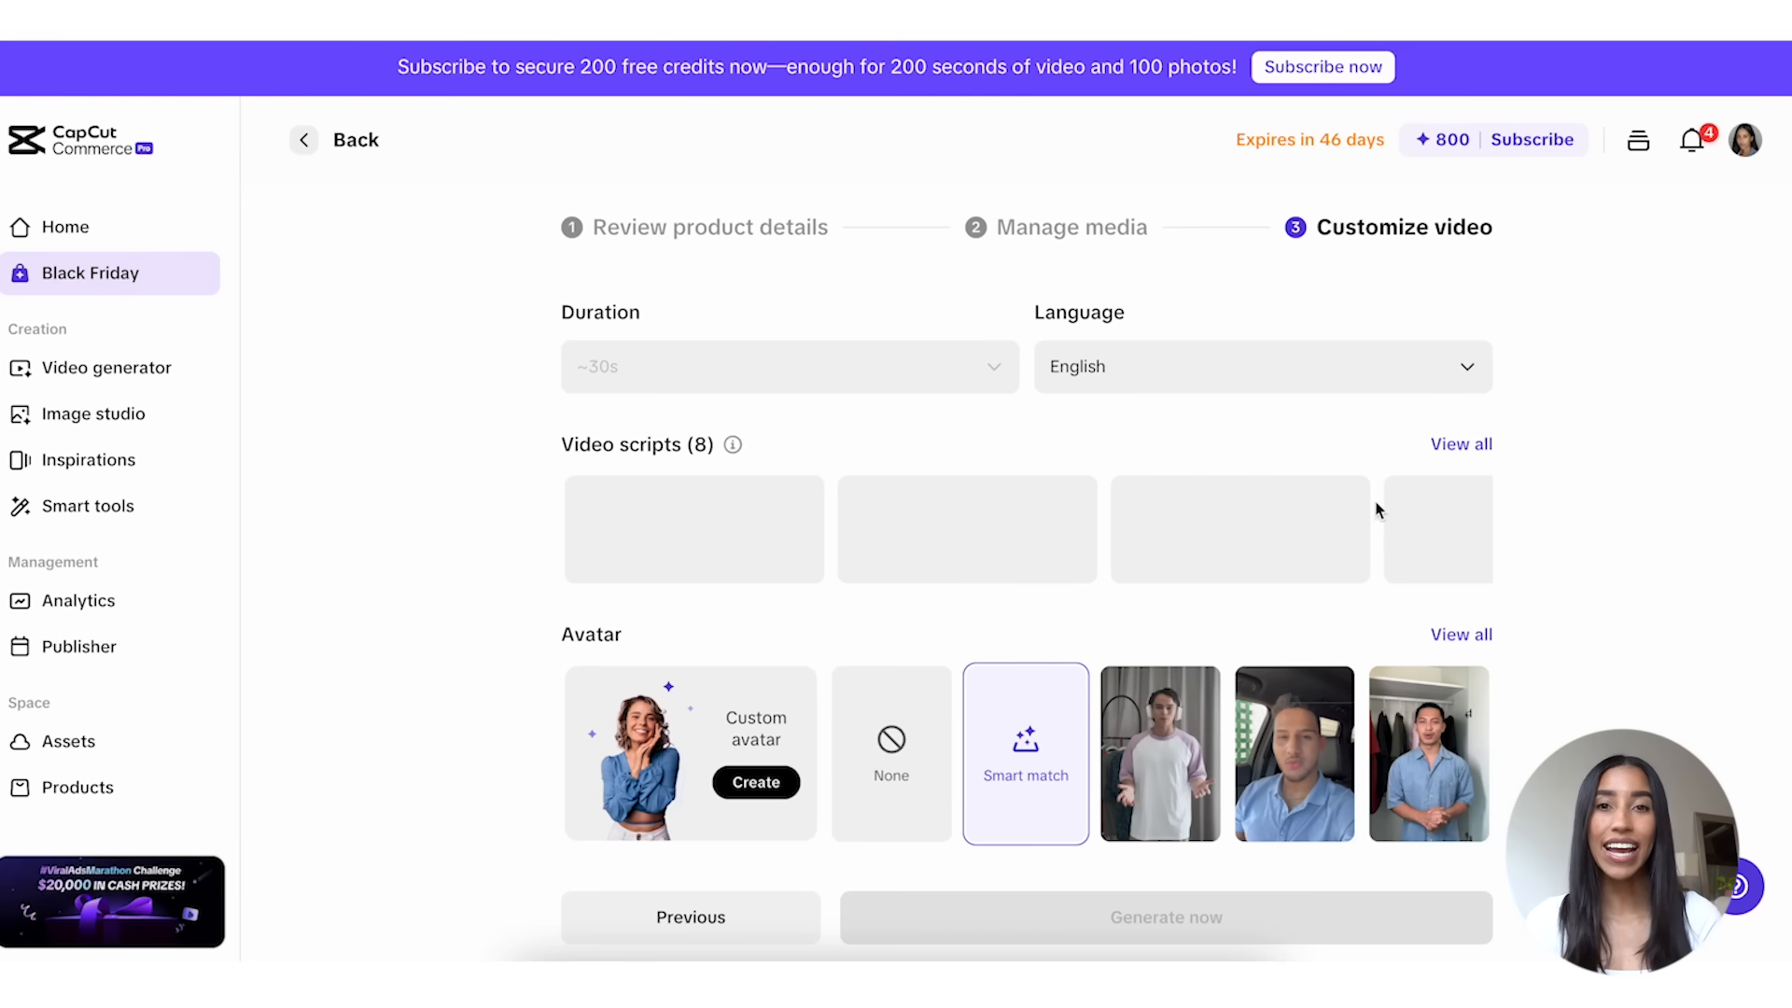
Step: Review all video scripts, regenerate the last Special deals script, and confirm the script settings
left_click(1462, 446)
scroll(1447, 463, "down", 5)
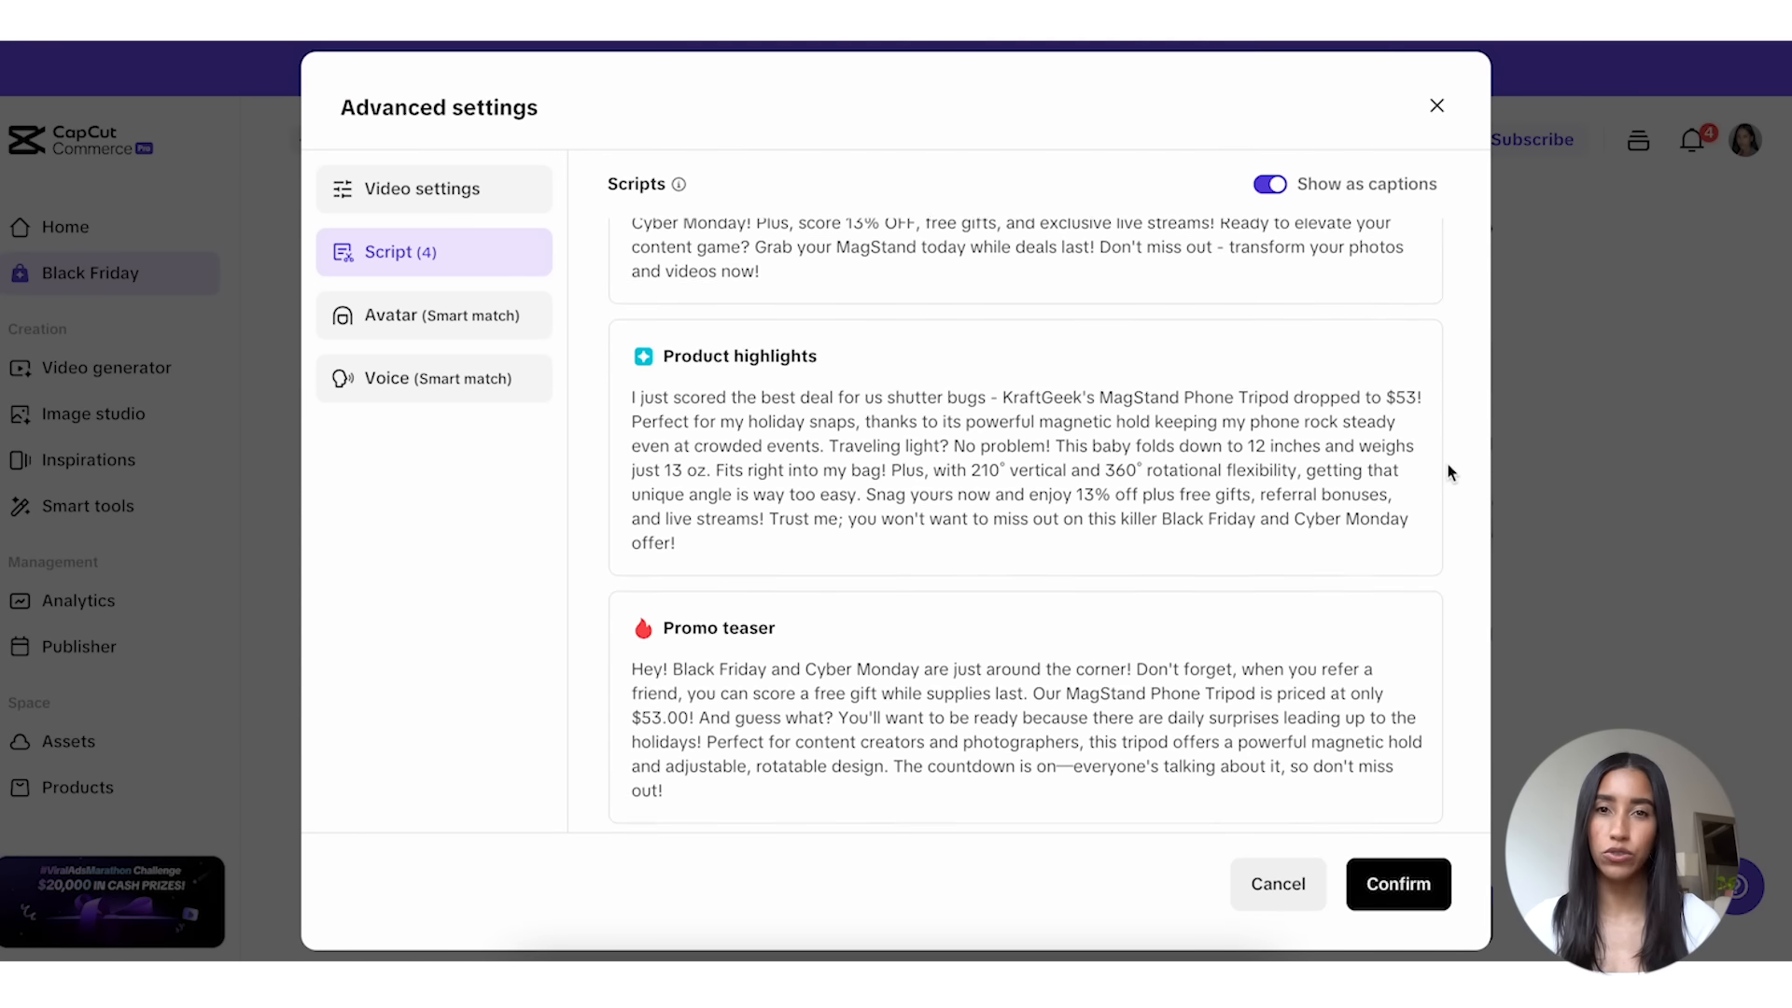
scroll(1448, 463, "down", 5)
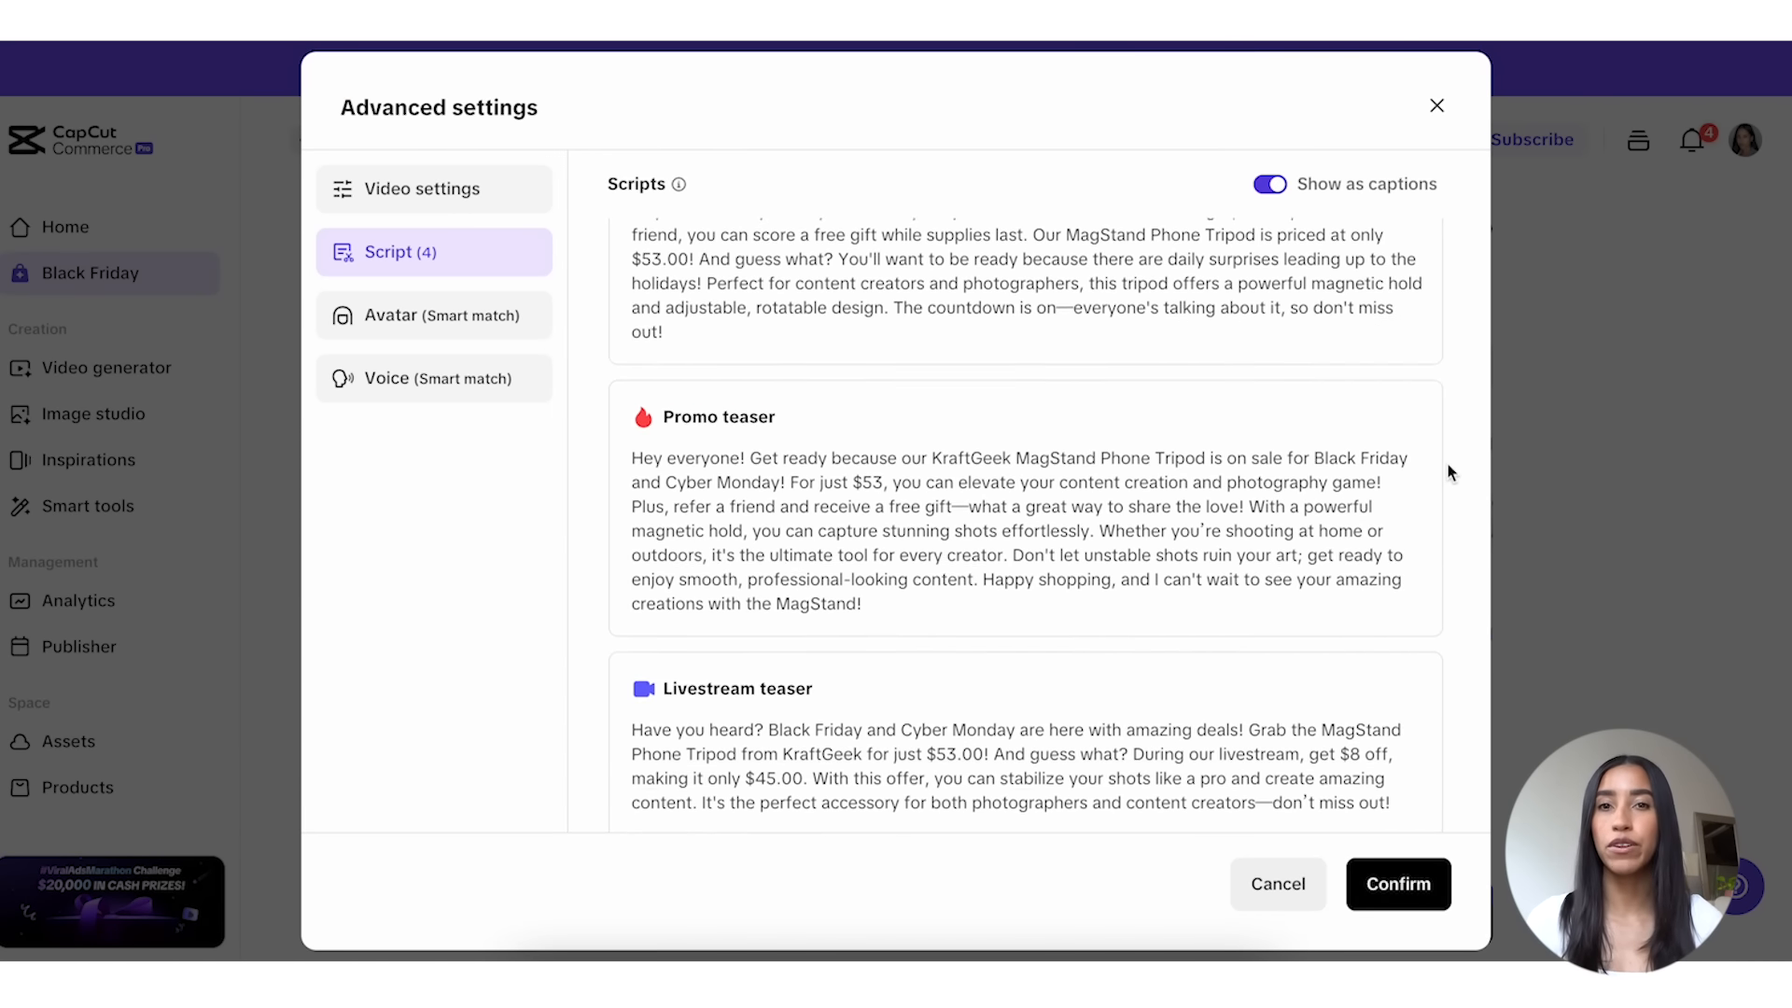
scroll(1448, 472, "down", 4)
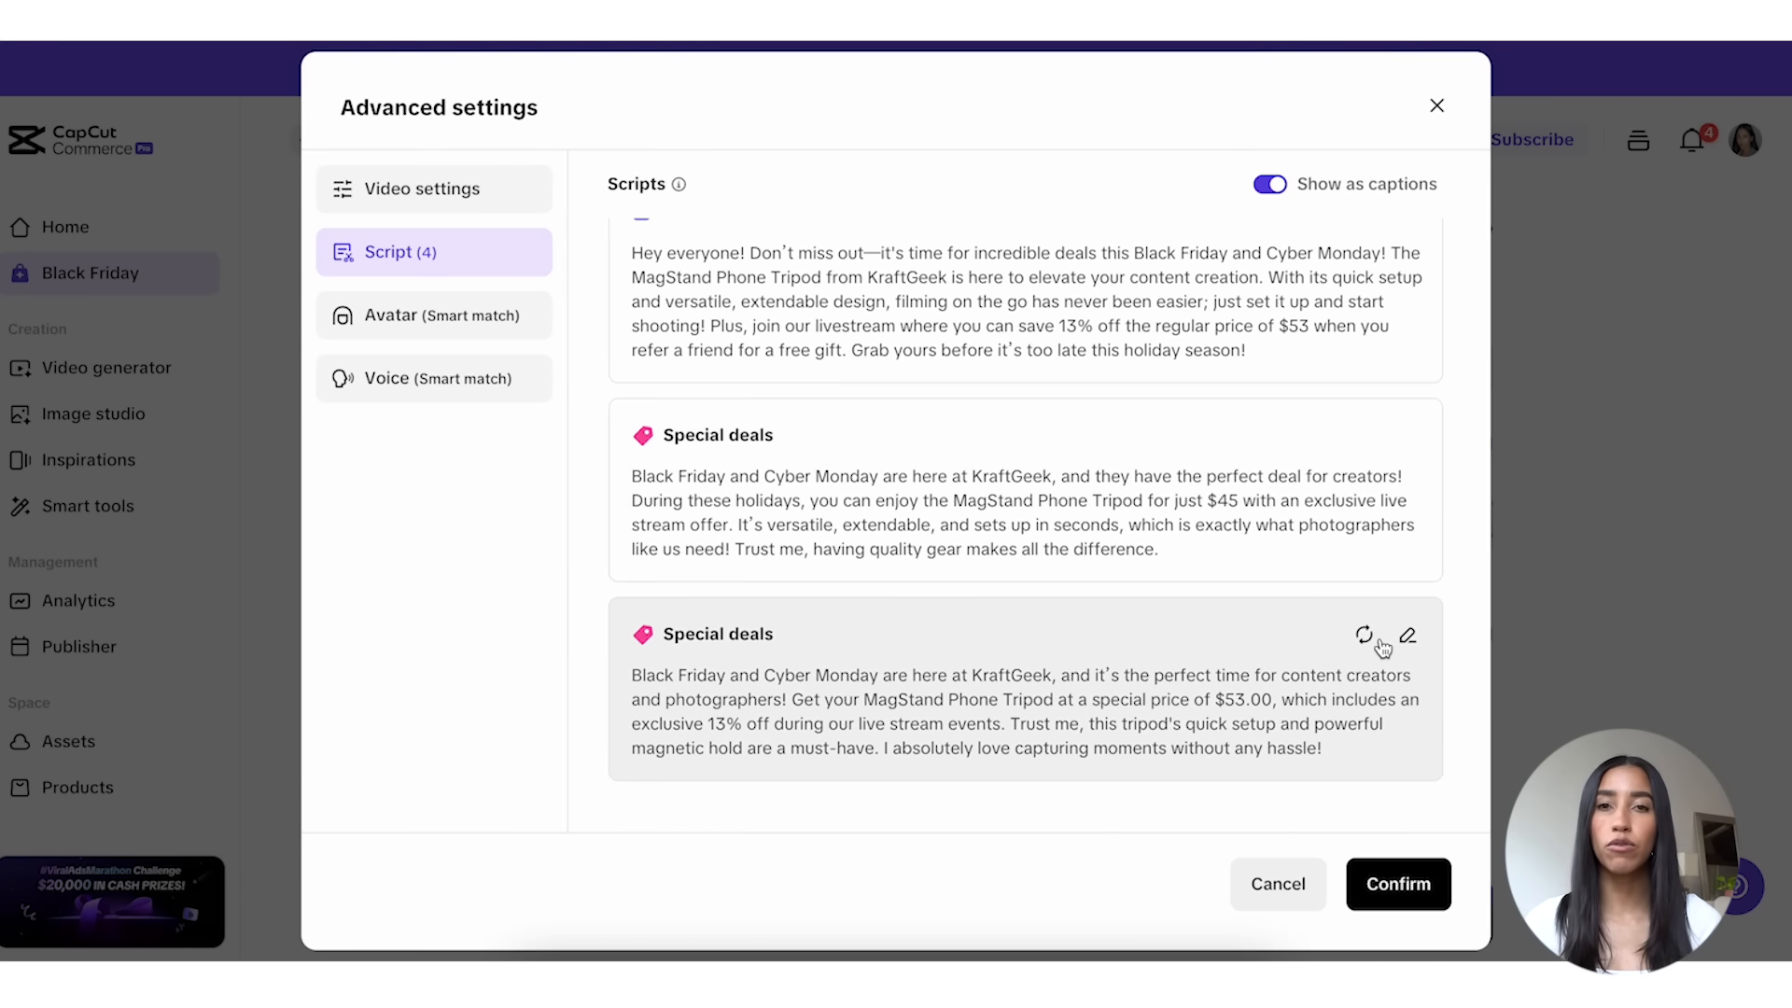
left_click(1364, 637)
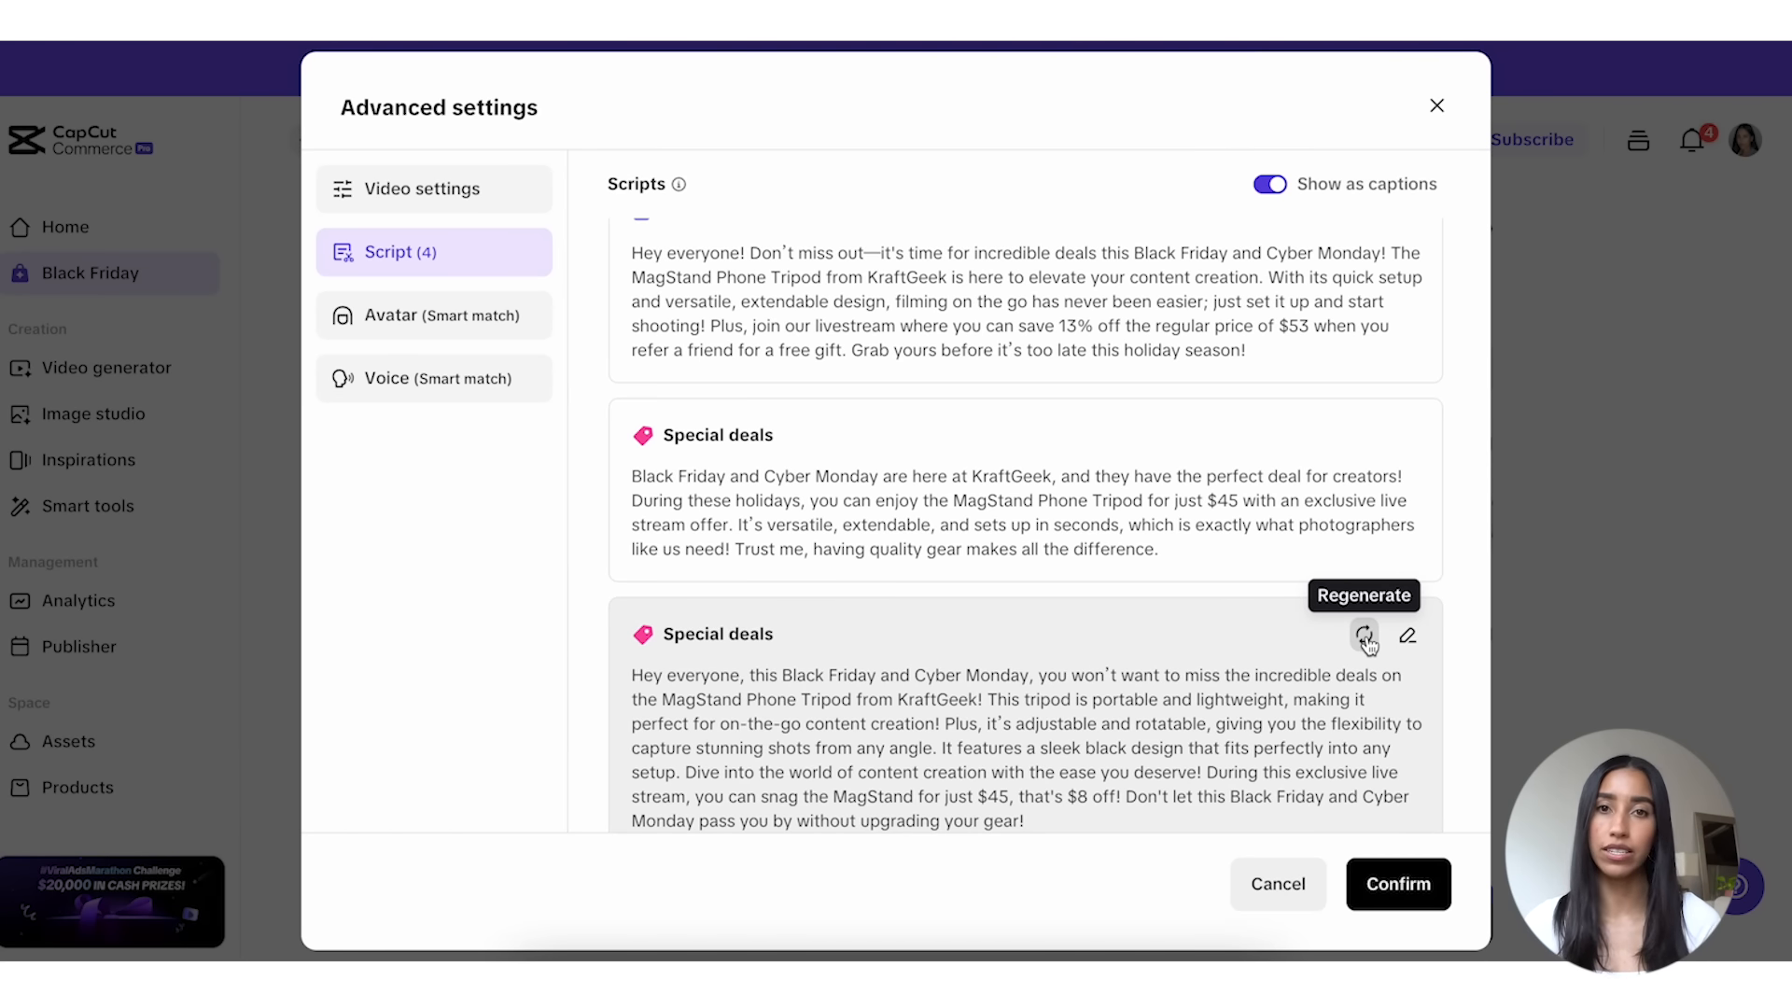
scroll(1442, 648, "down", 1)
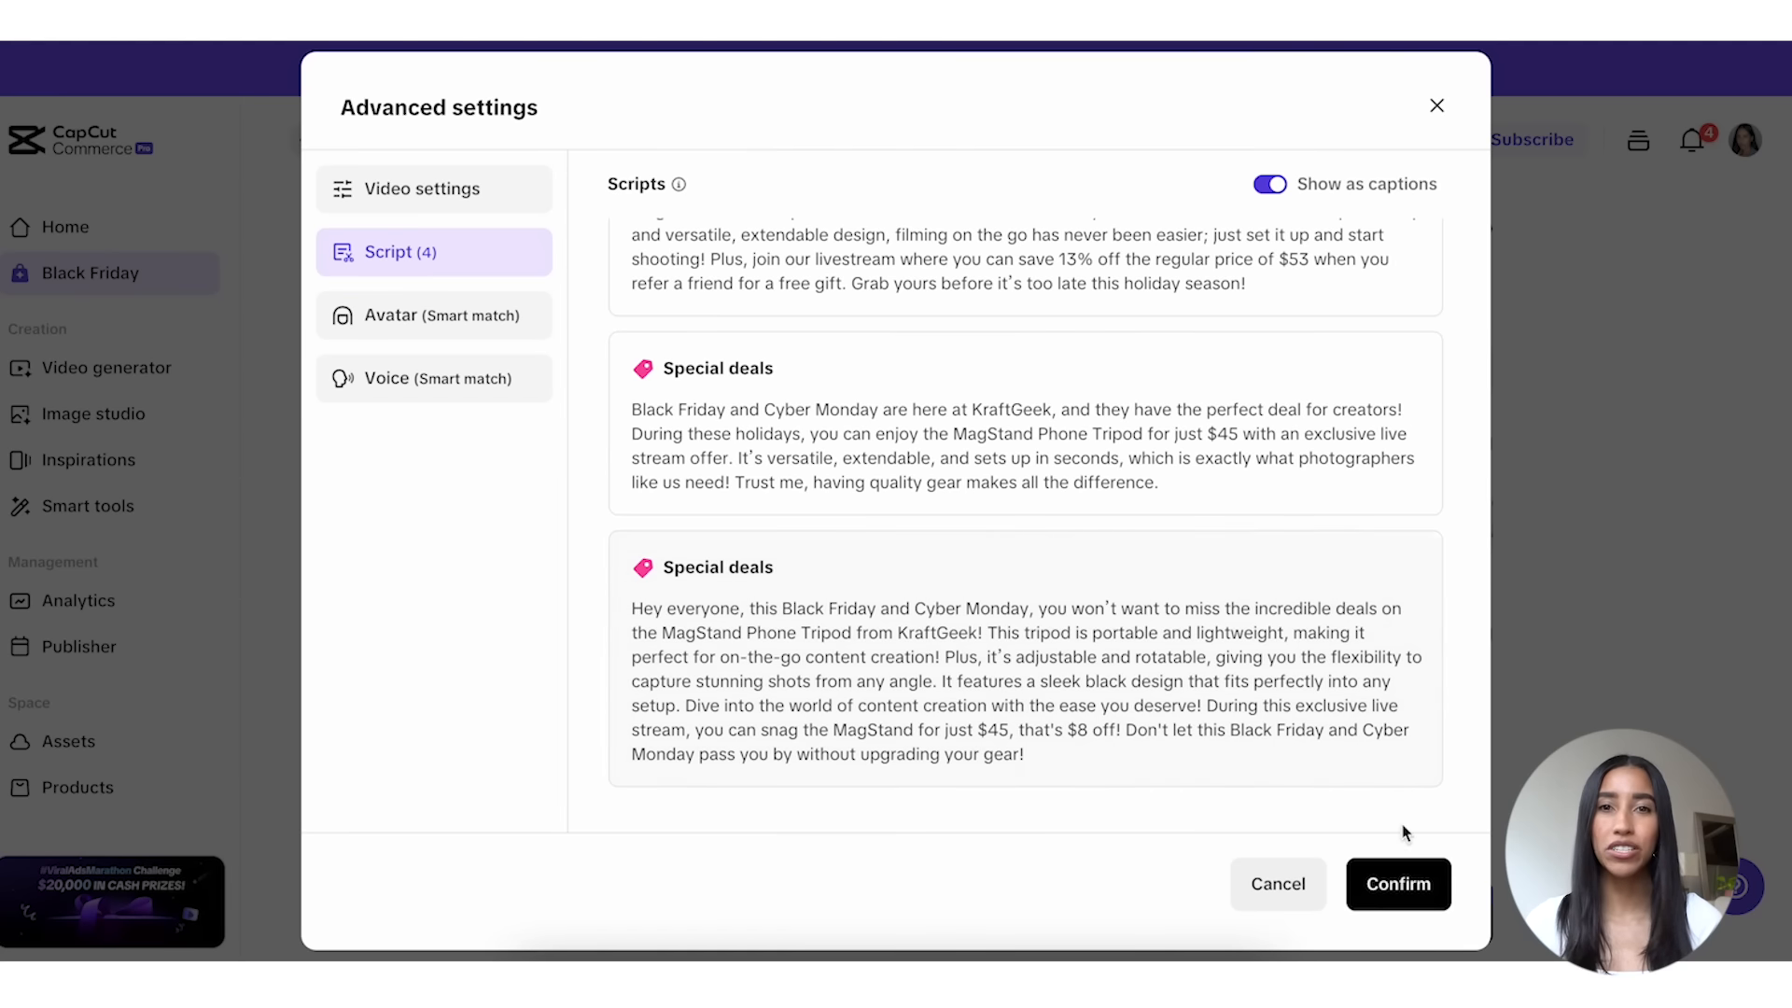
left_click(1397, 884)
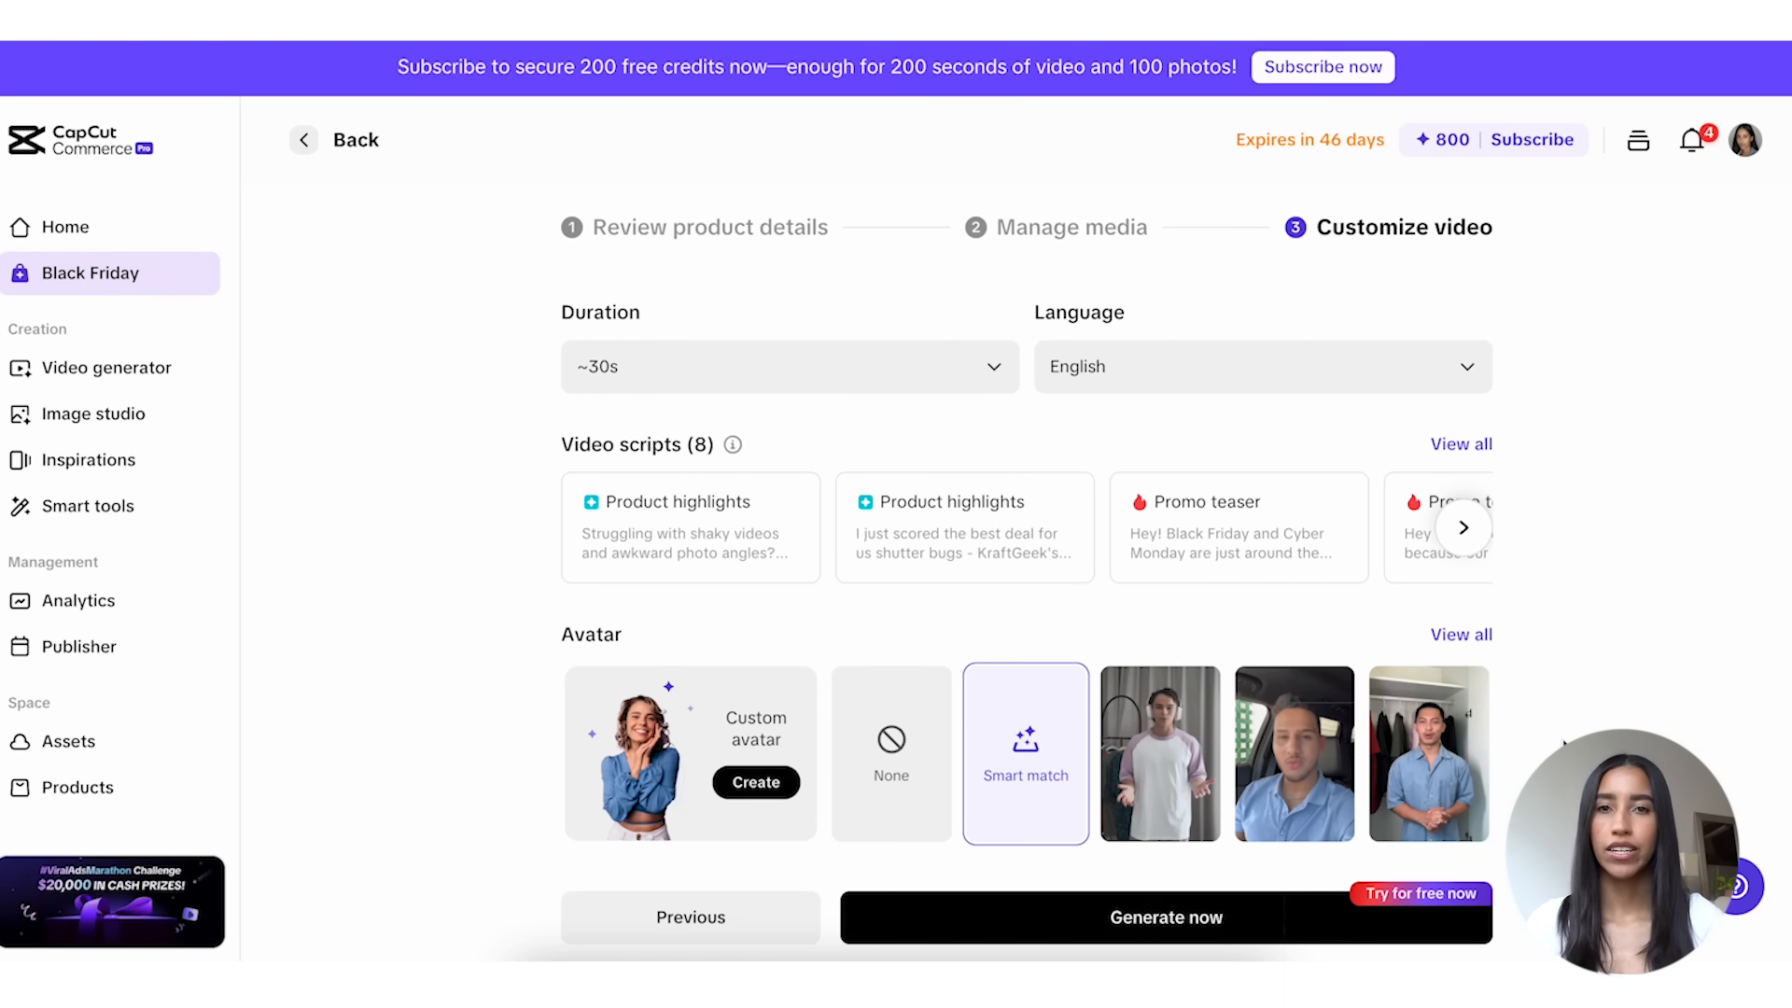
Step: Choose the "Liam in a car" avatar from the full list of recommended avatars
left_click(1481, 639)
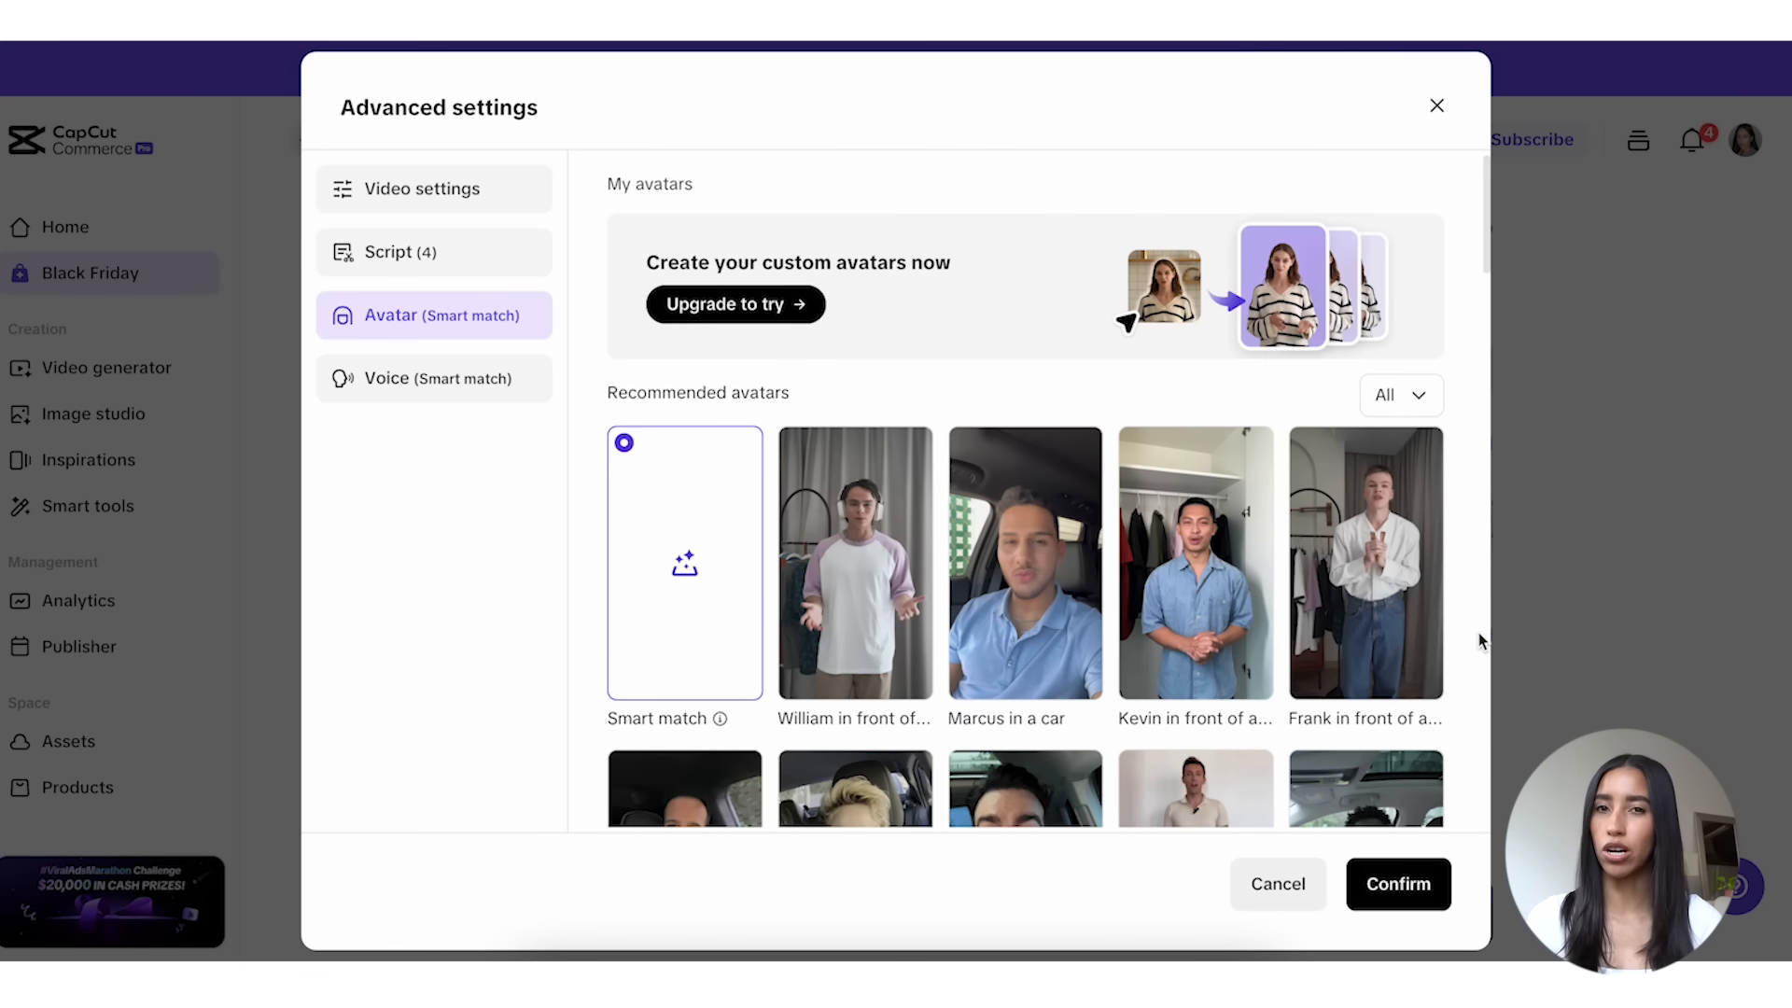
scroll(1269, 690, "down", 6)
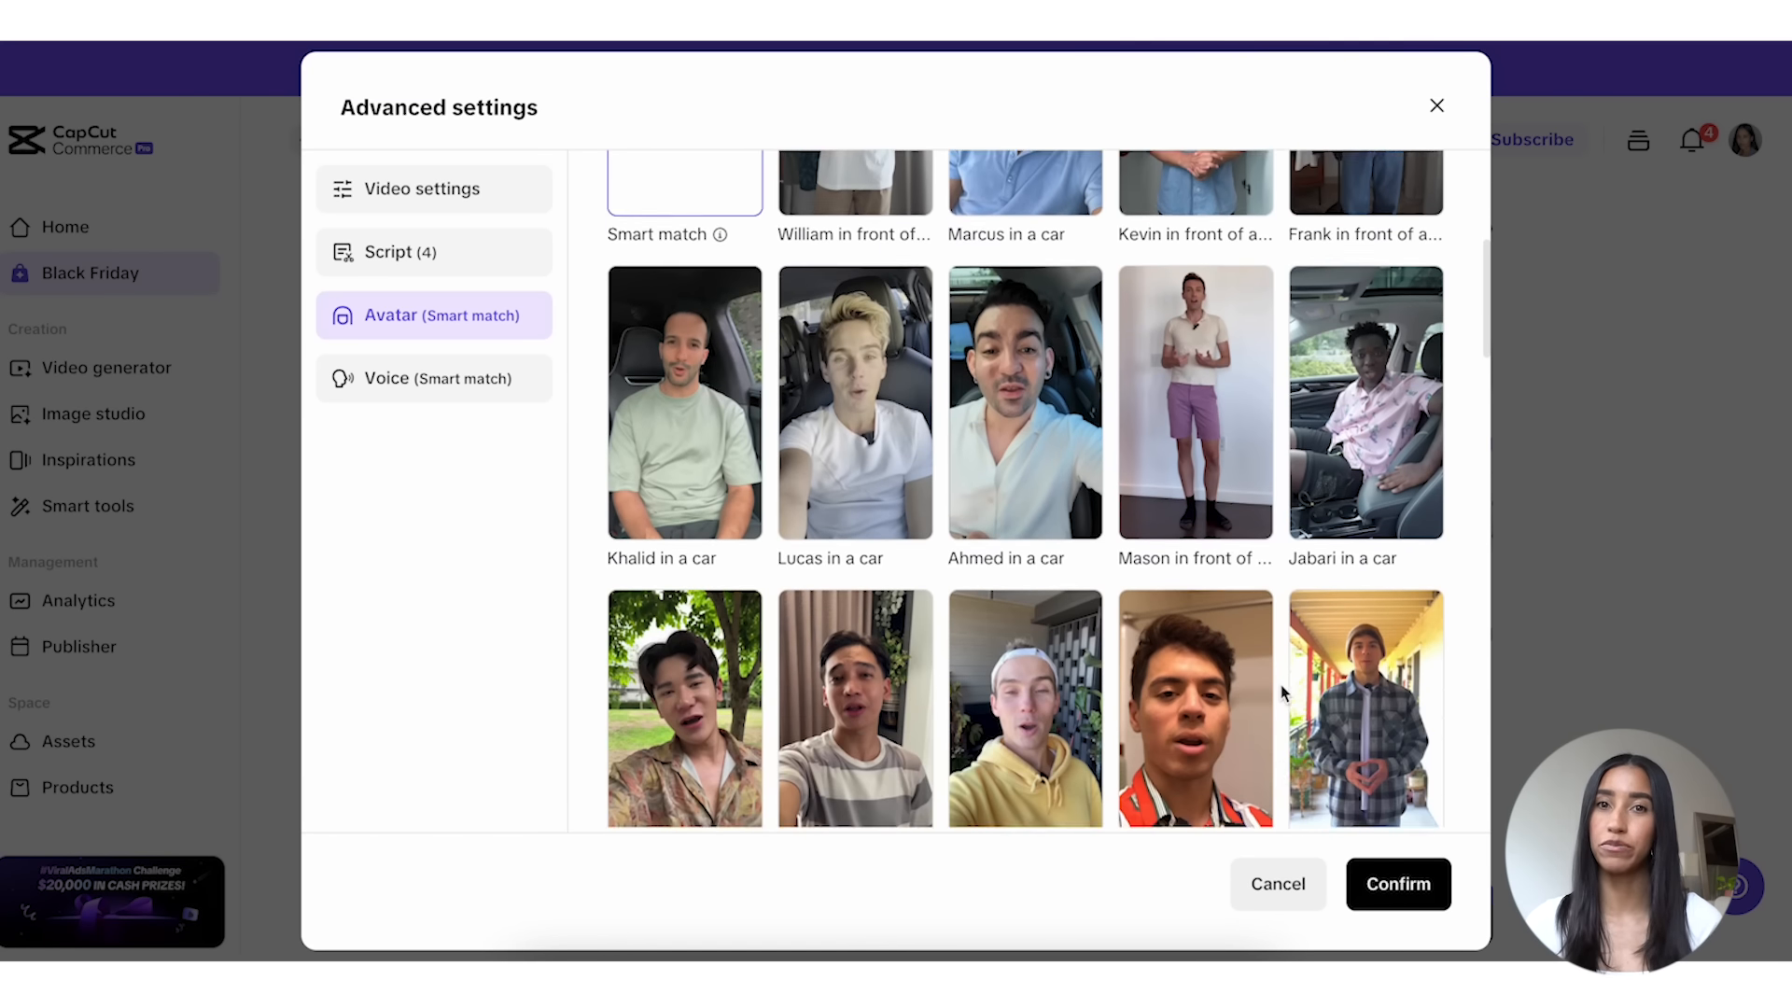
scroll(1281, 691, "down", 6)
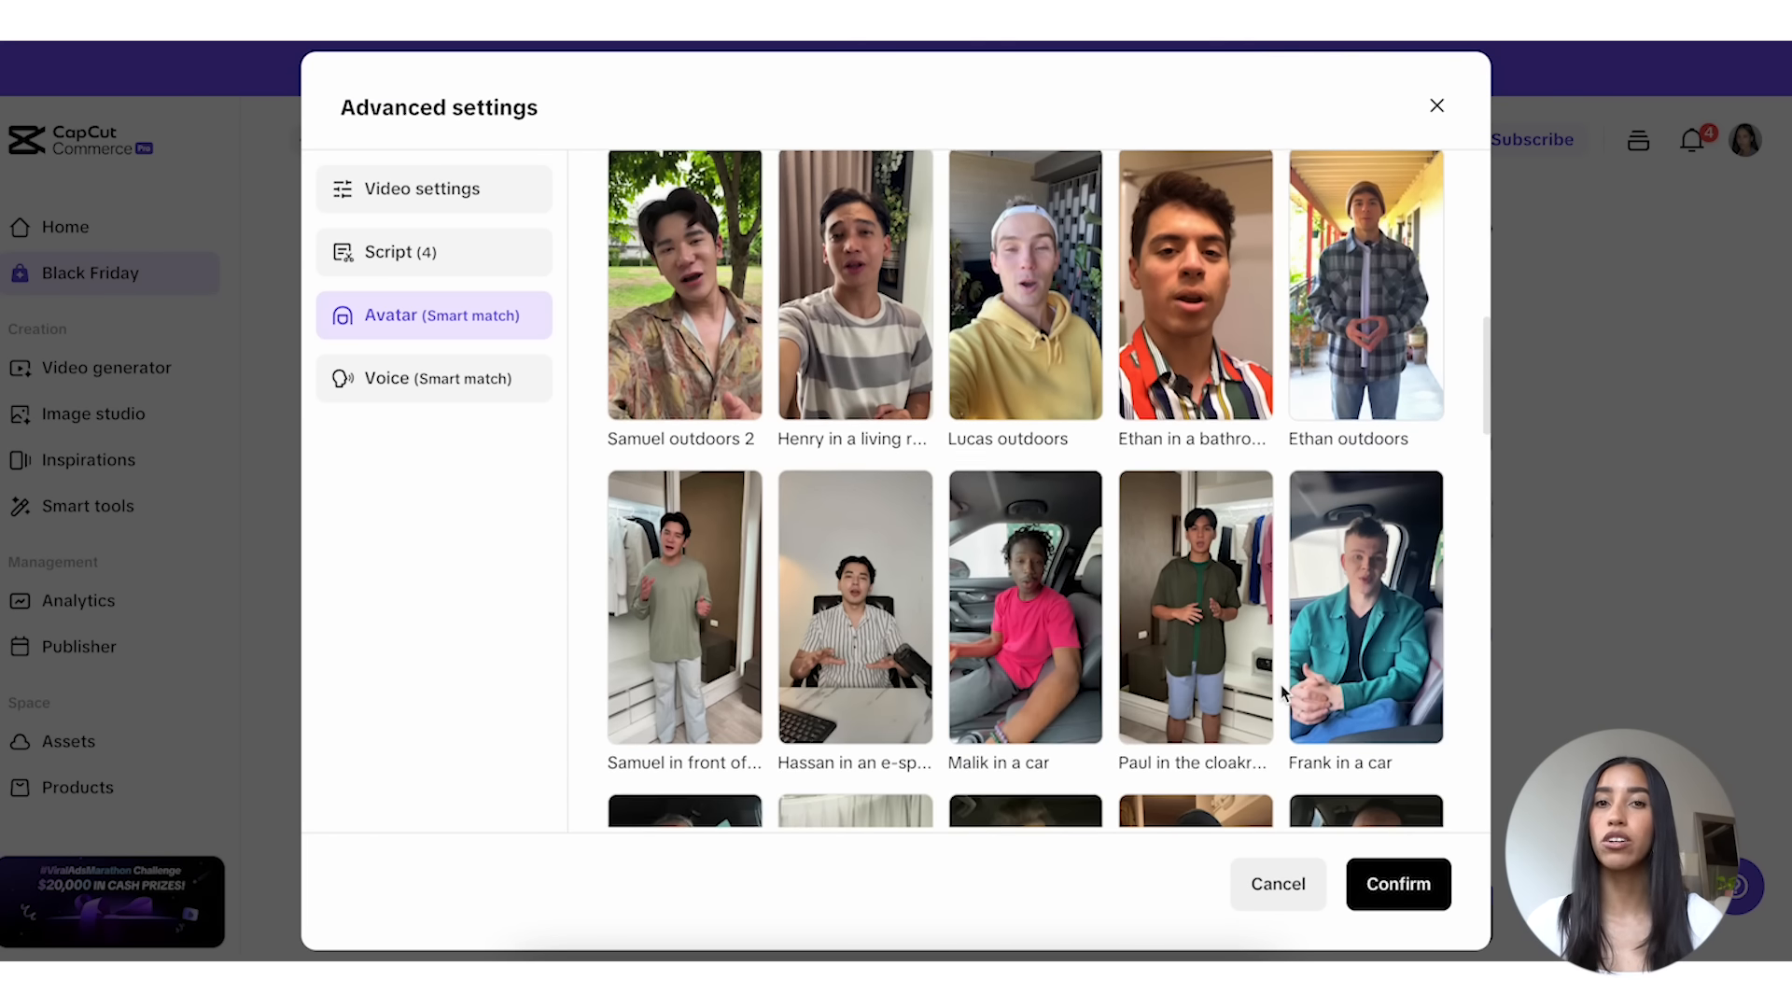
scroll(1281, 691, "down", 6)
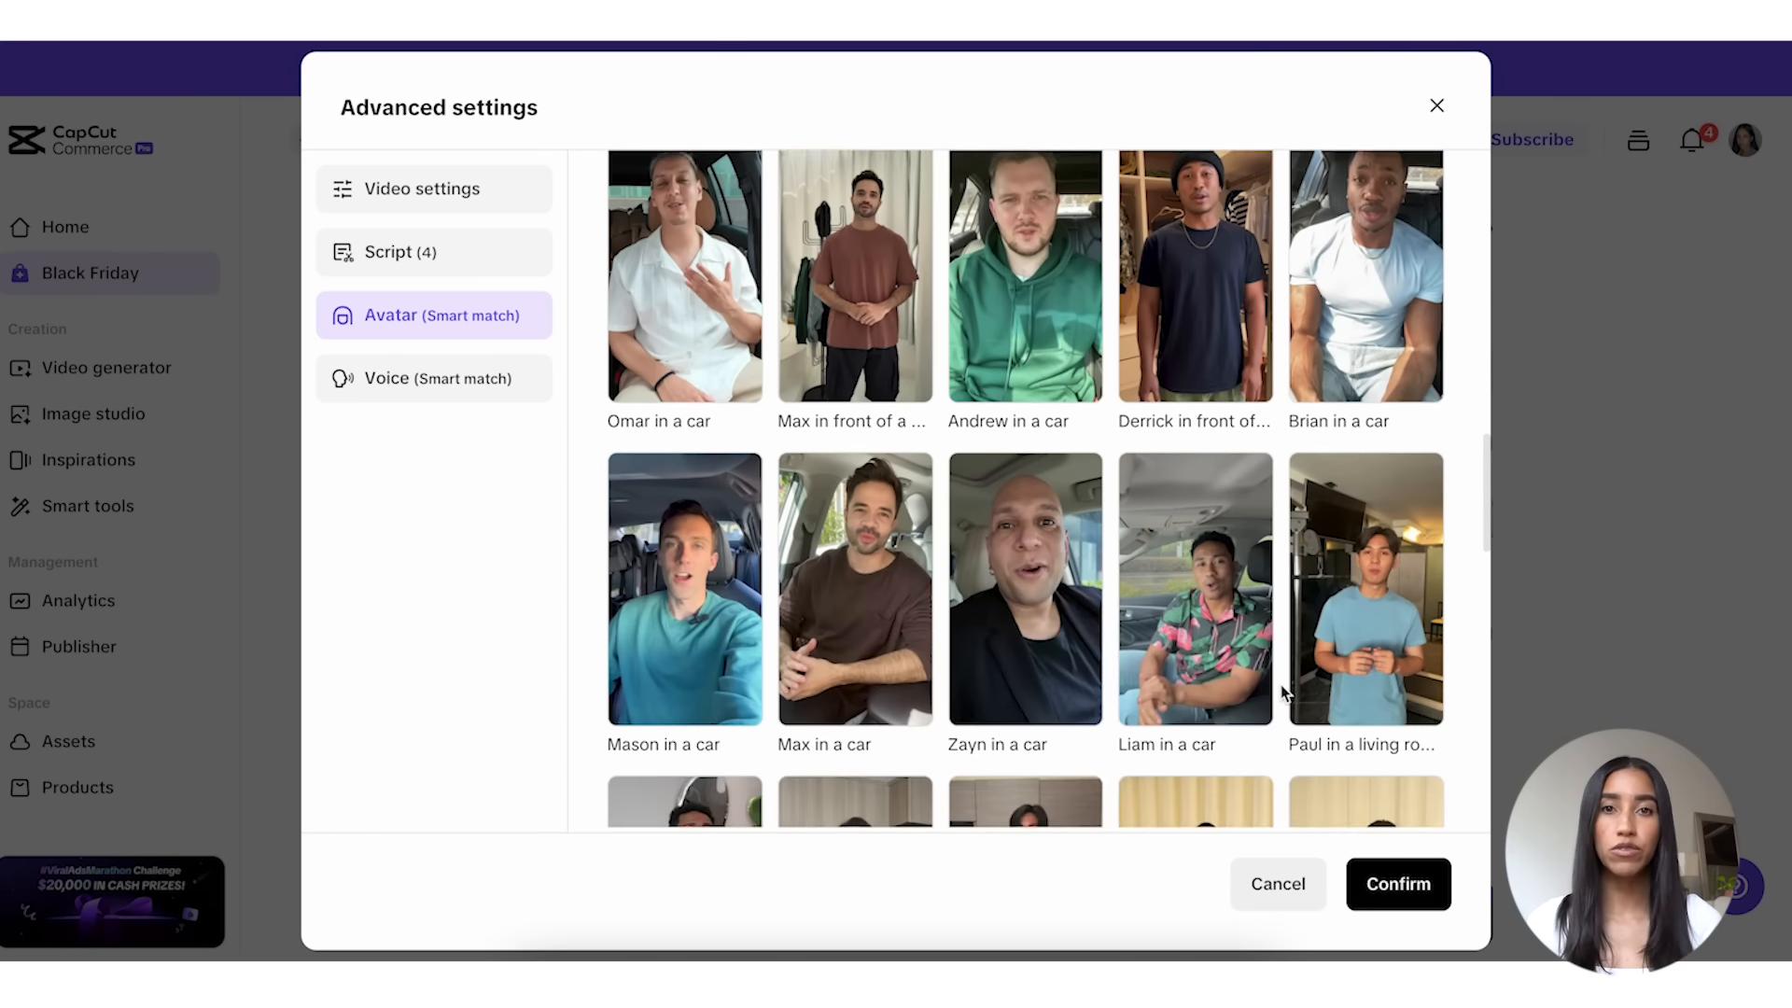
left_click(1210, 580)
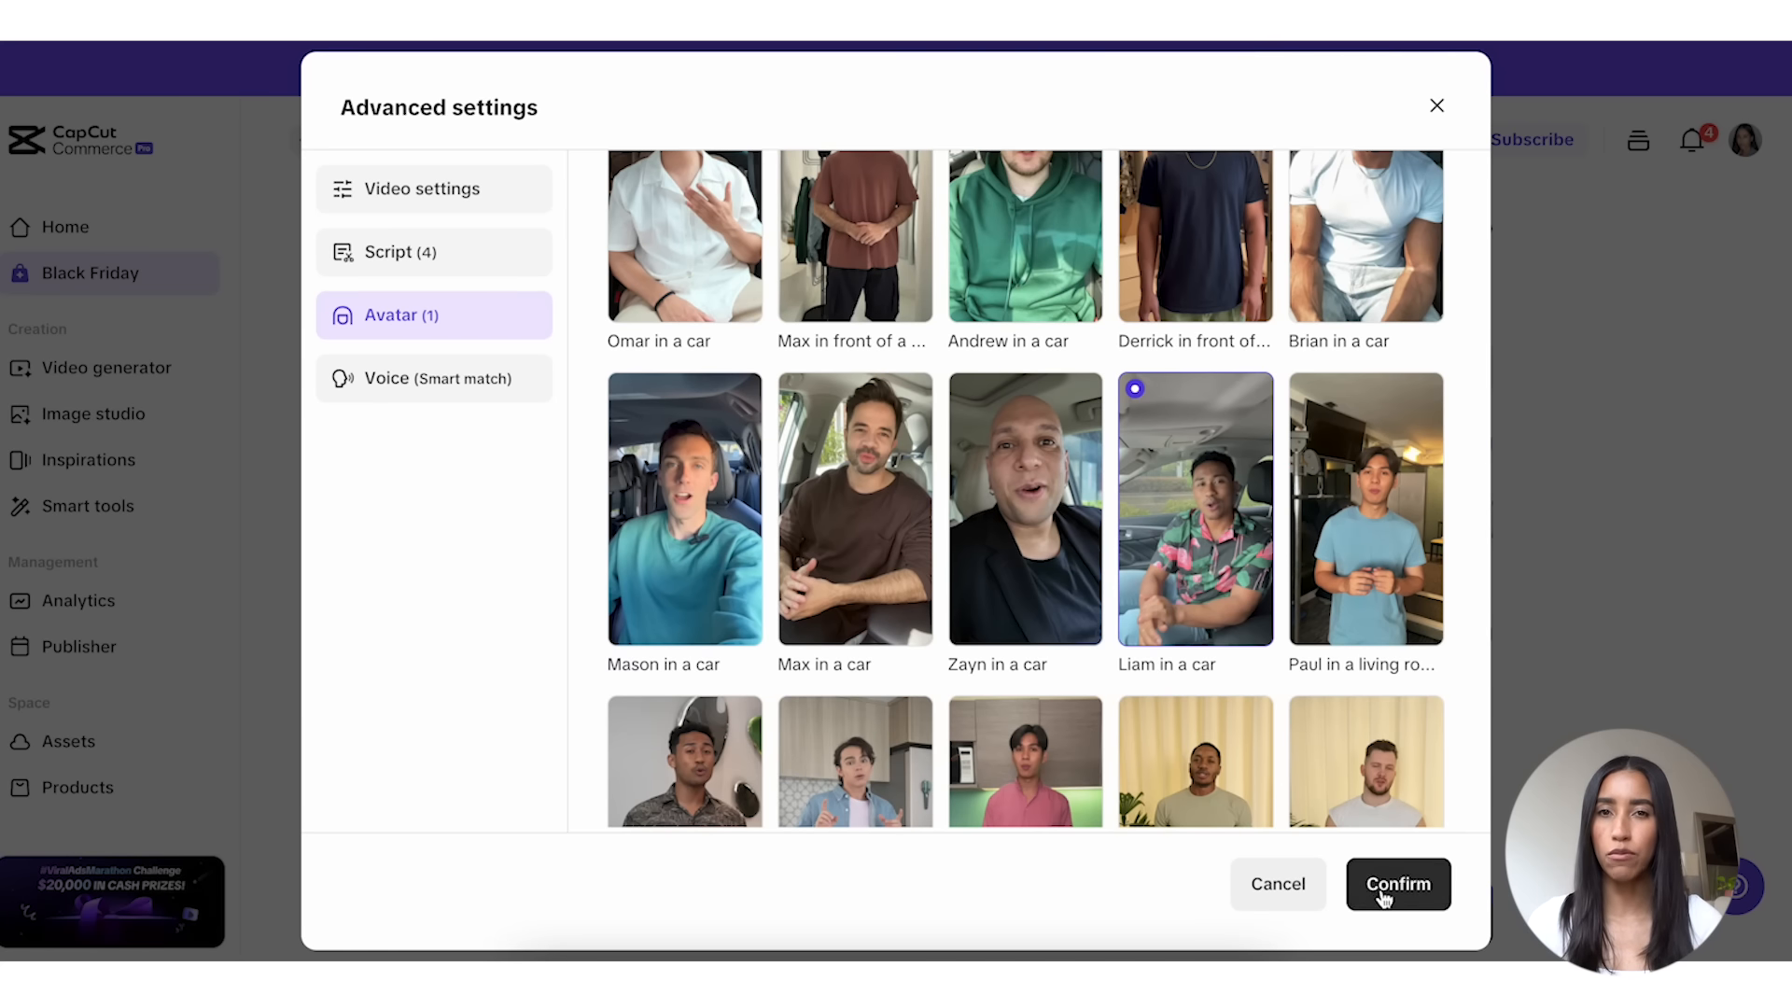
Step: Look through the recommended voices for the videos and close the advanced settings without confirming
left_click(505, 387)
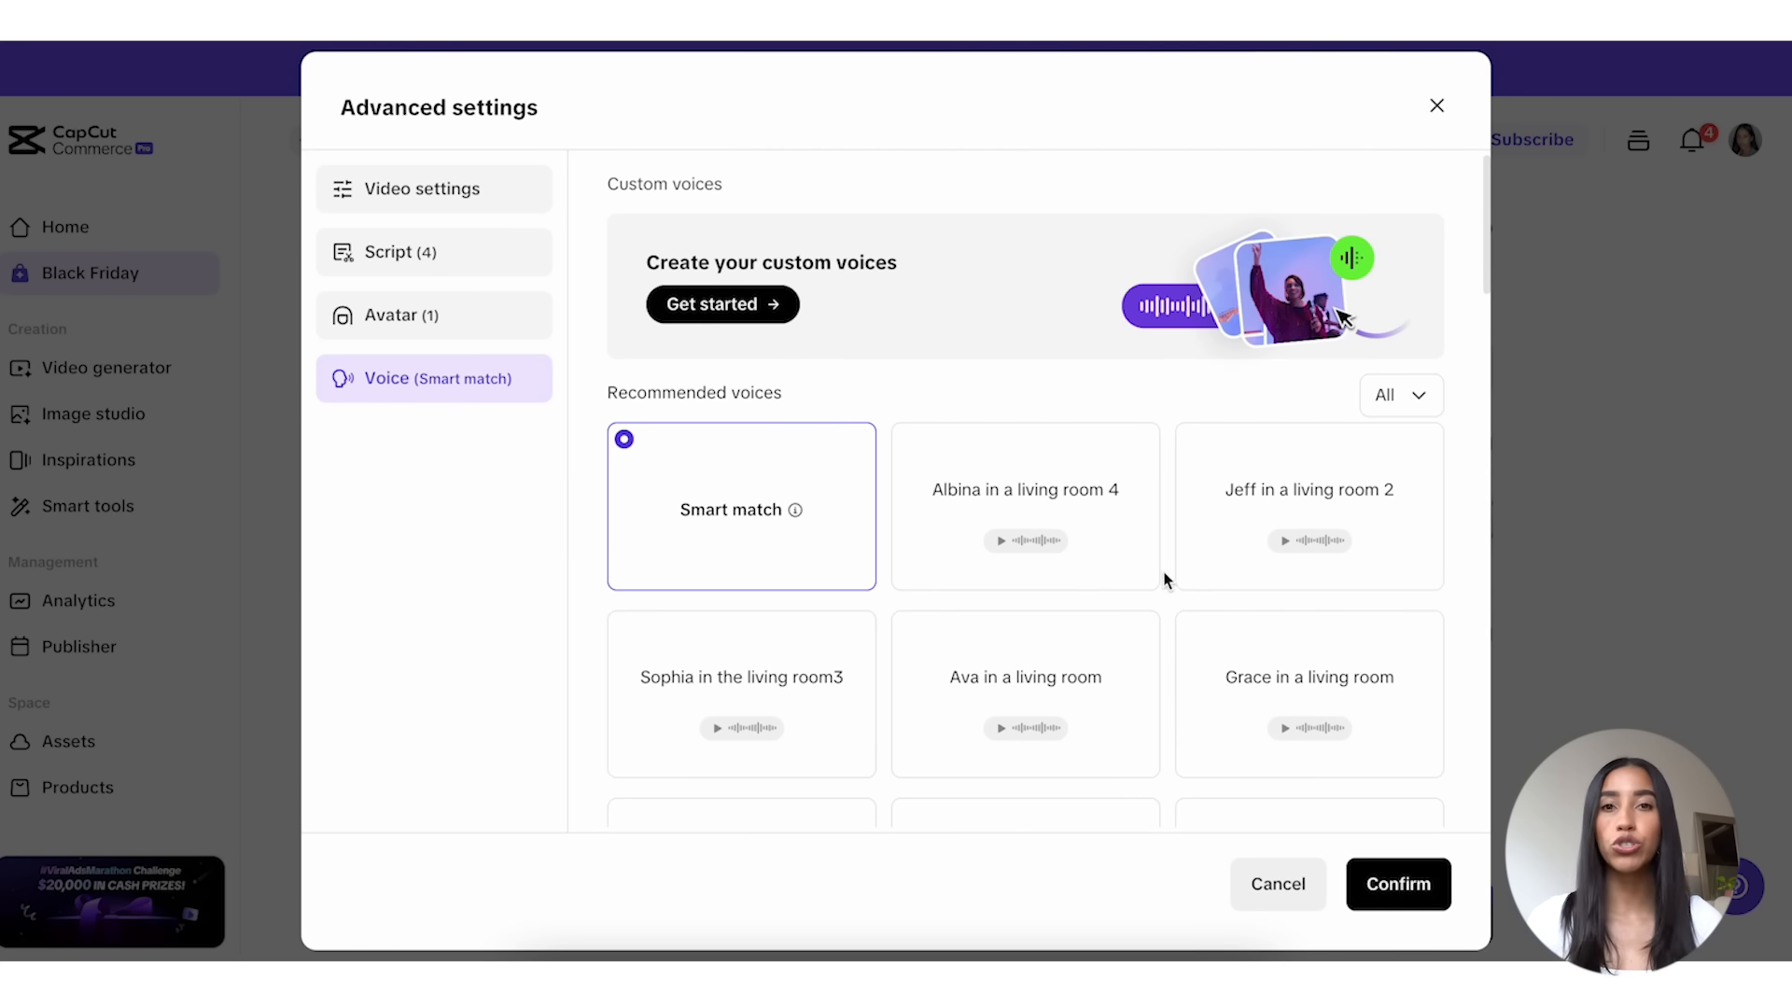
scroll(1161, 579, "down", 3)
scroll(1162, 578, "down", 11)
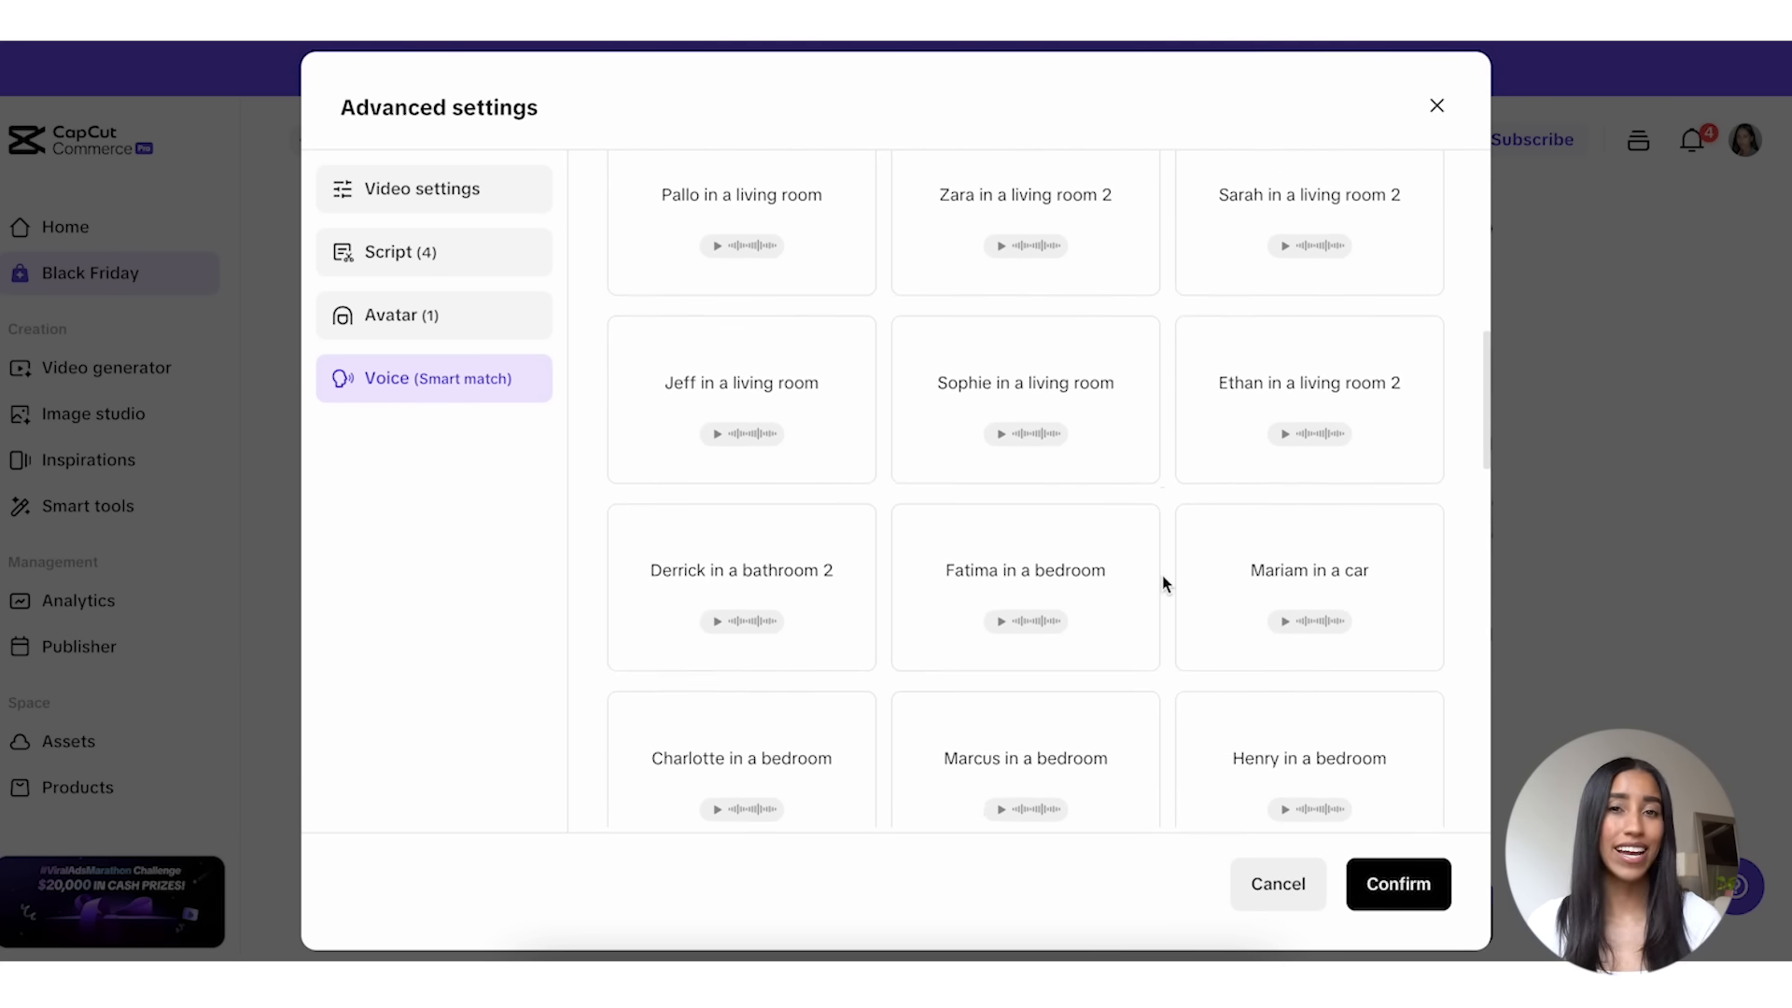
scroll(1163, 577, "down", 12)
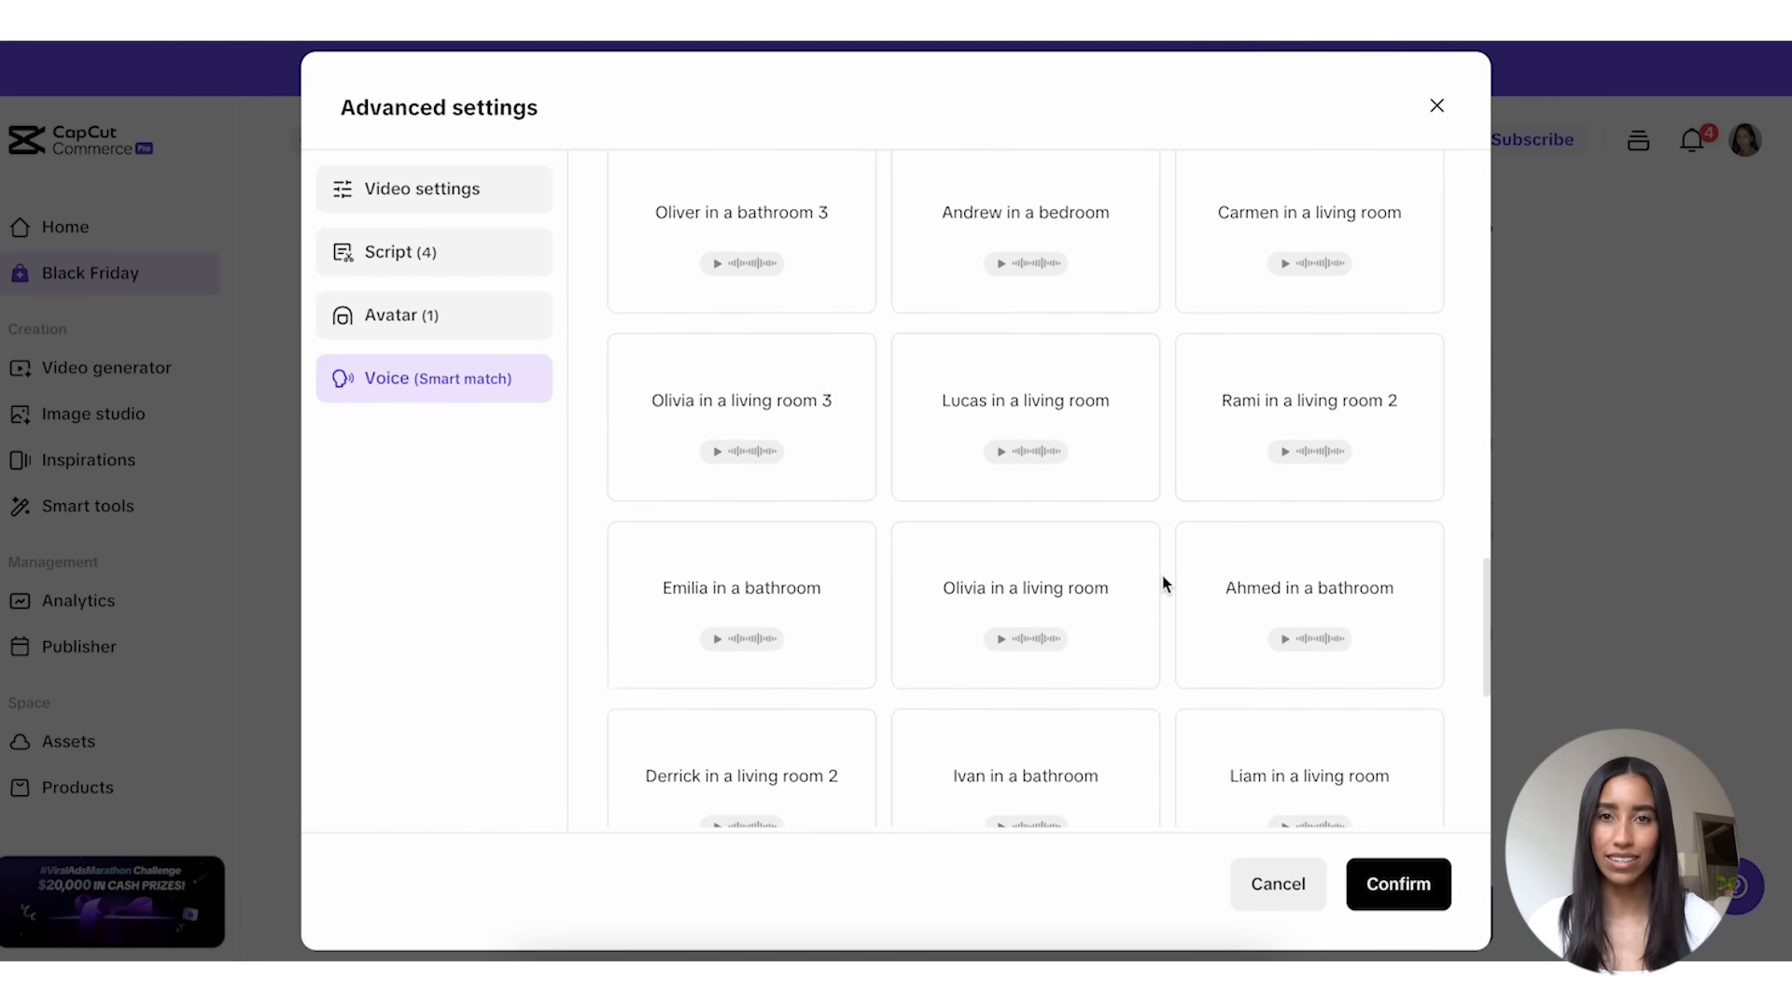
scroll(1162, 583, "down", 10)
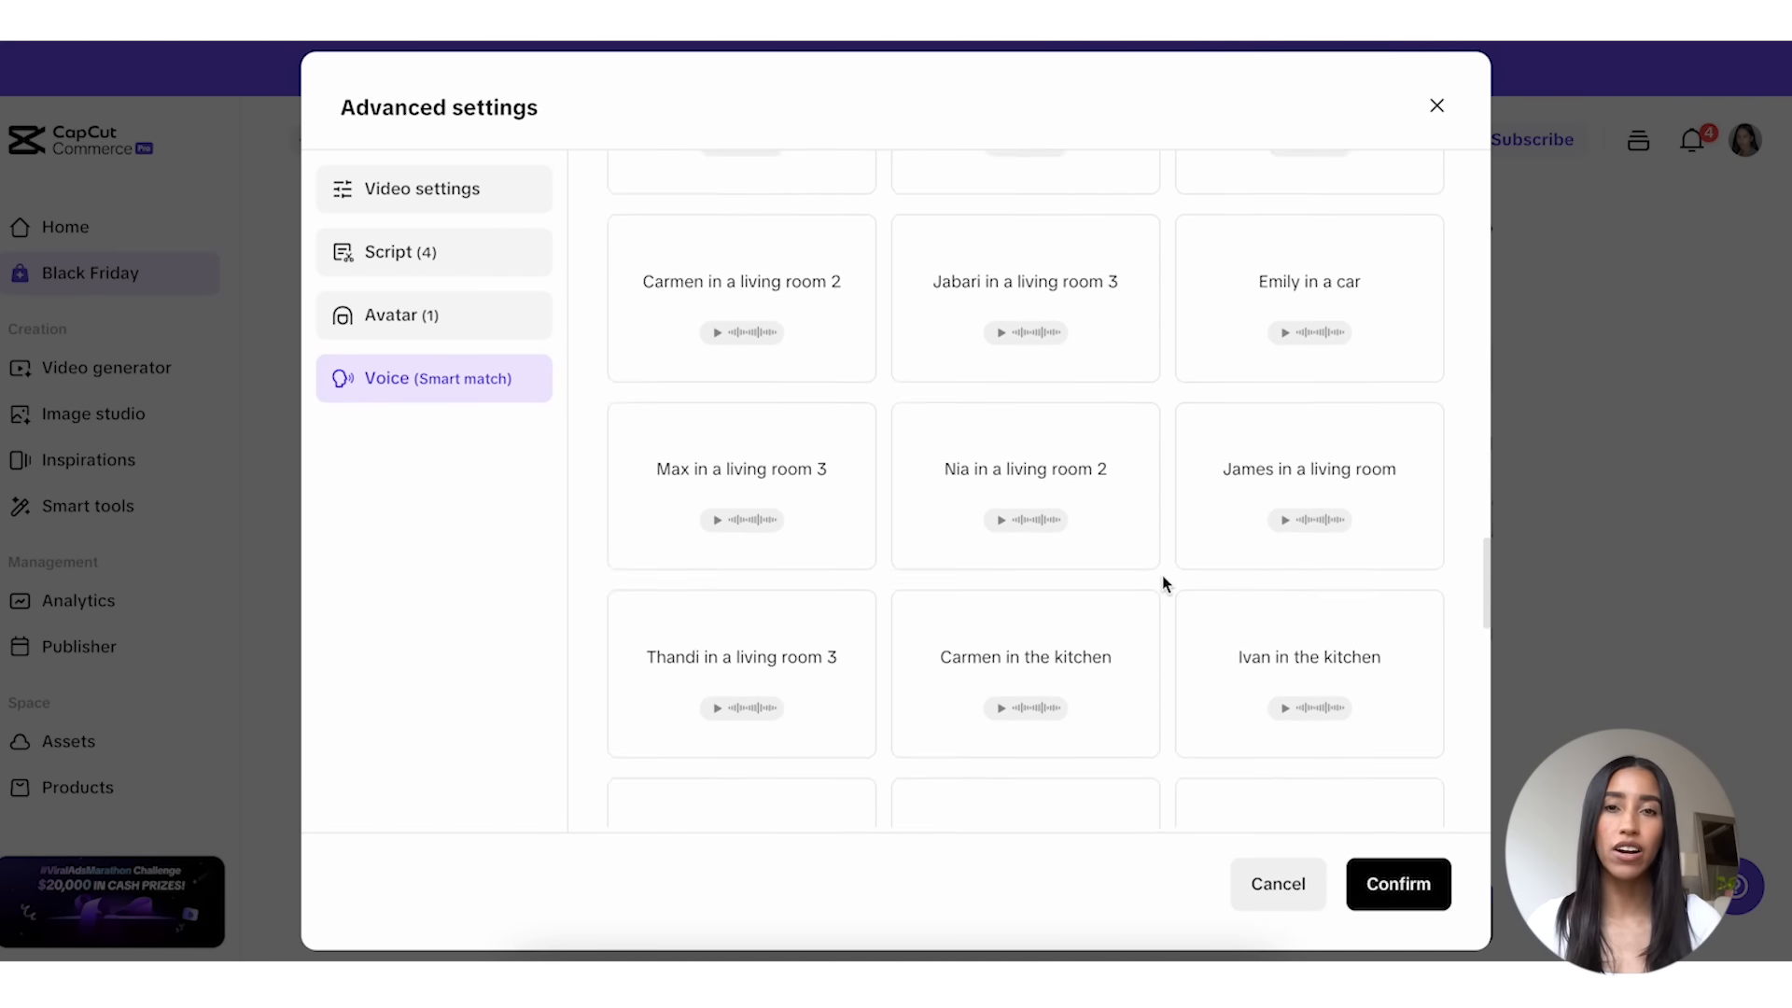
scroll(1161, 583, "down", 7)
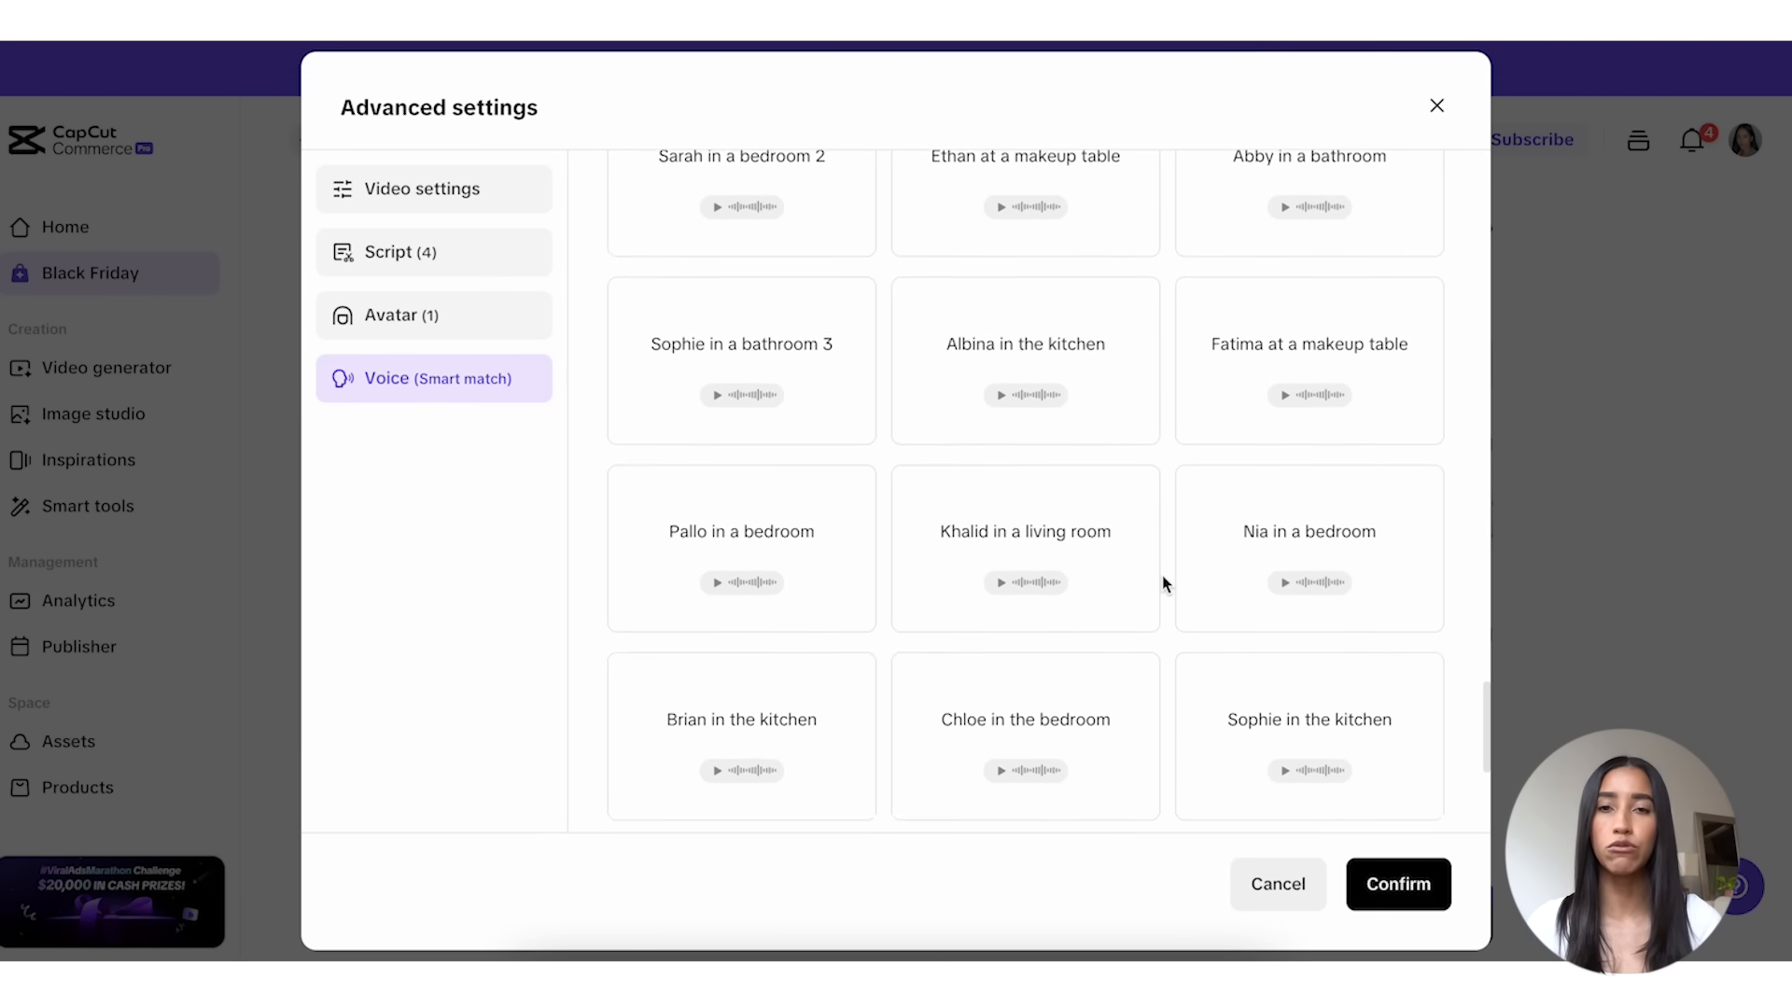
scroll(1161, 574, "down", 3)
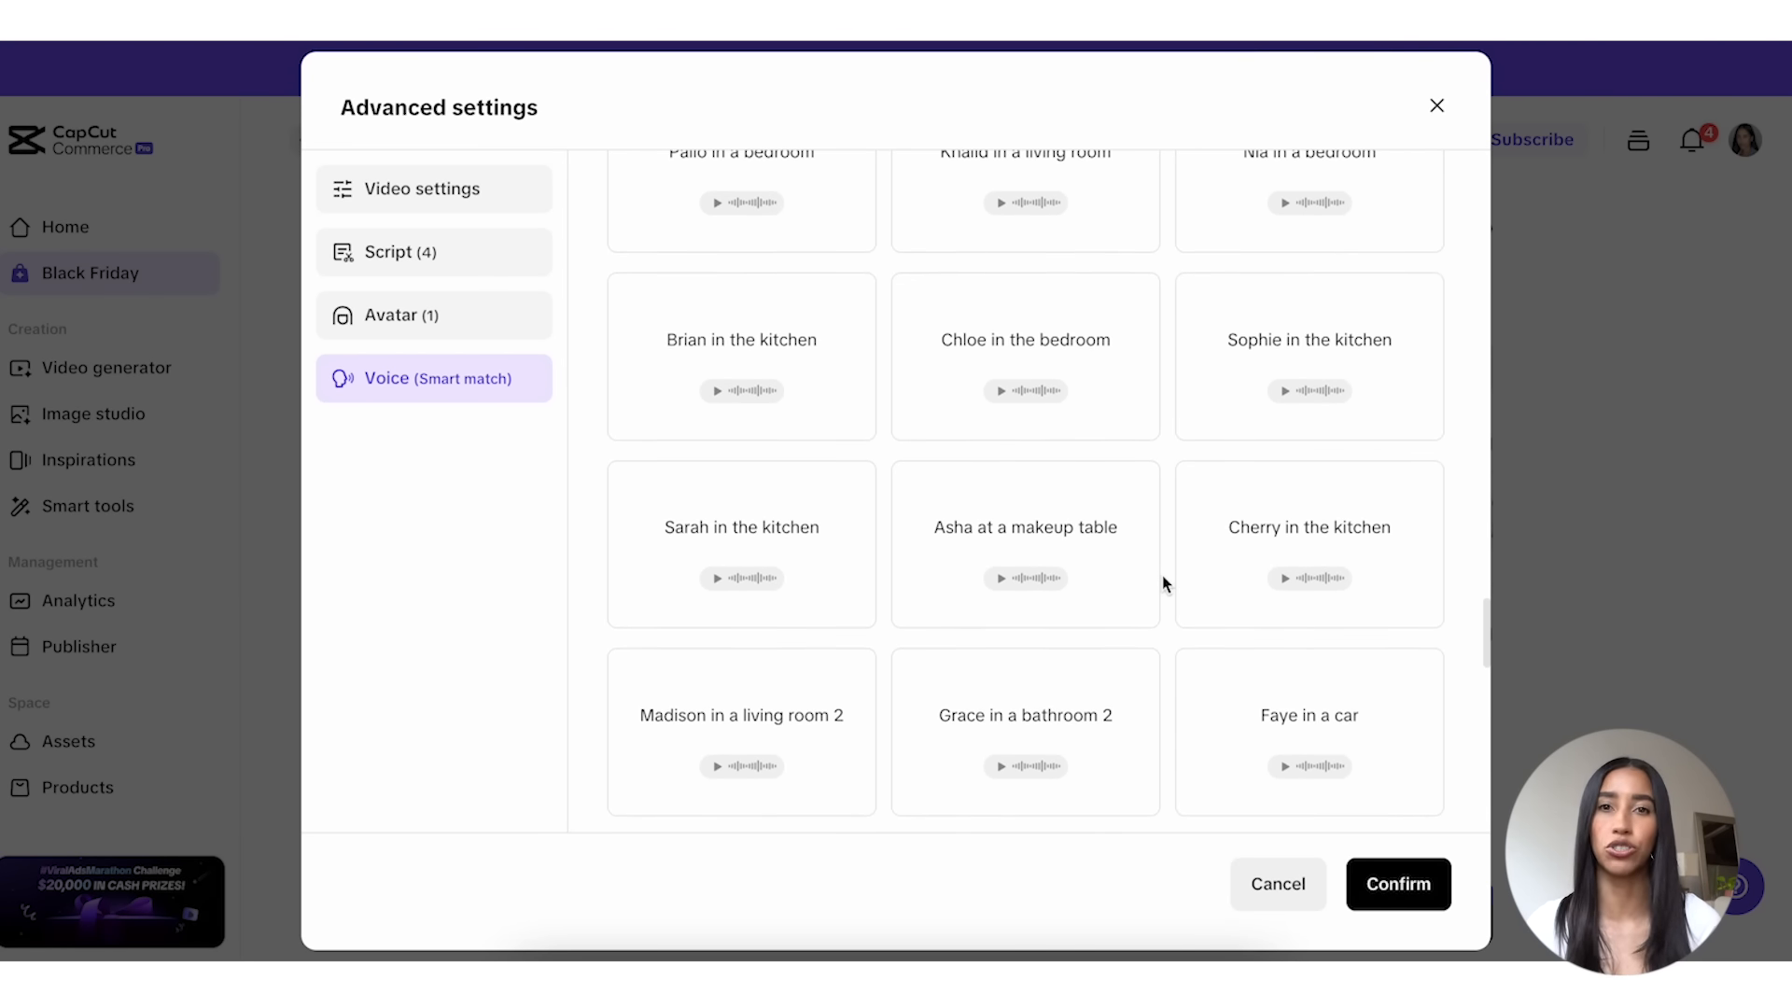
left_click(1517, 698)
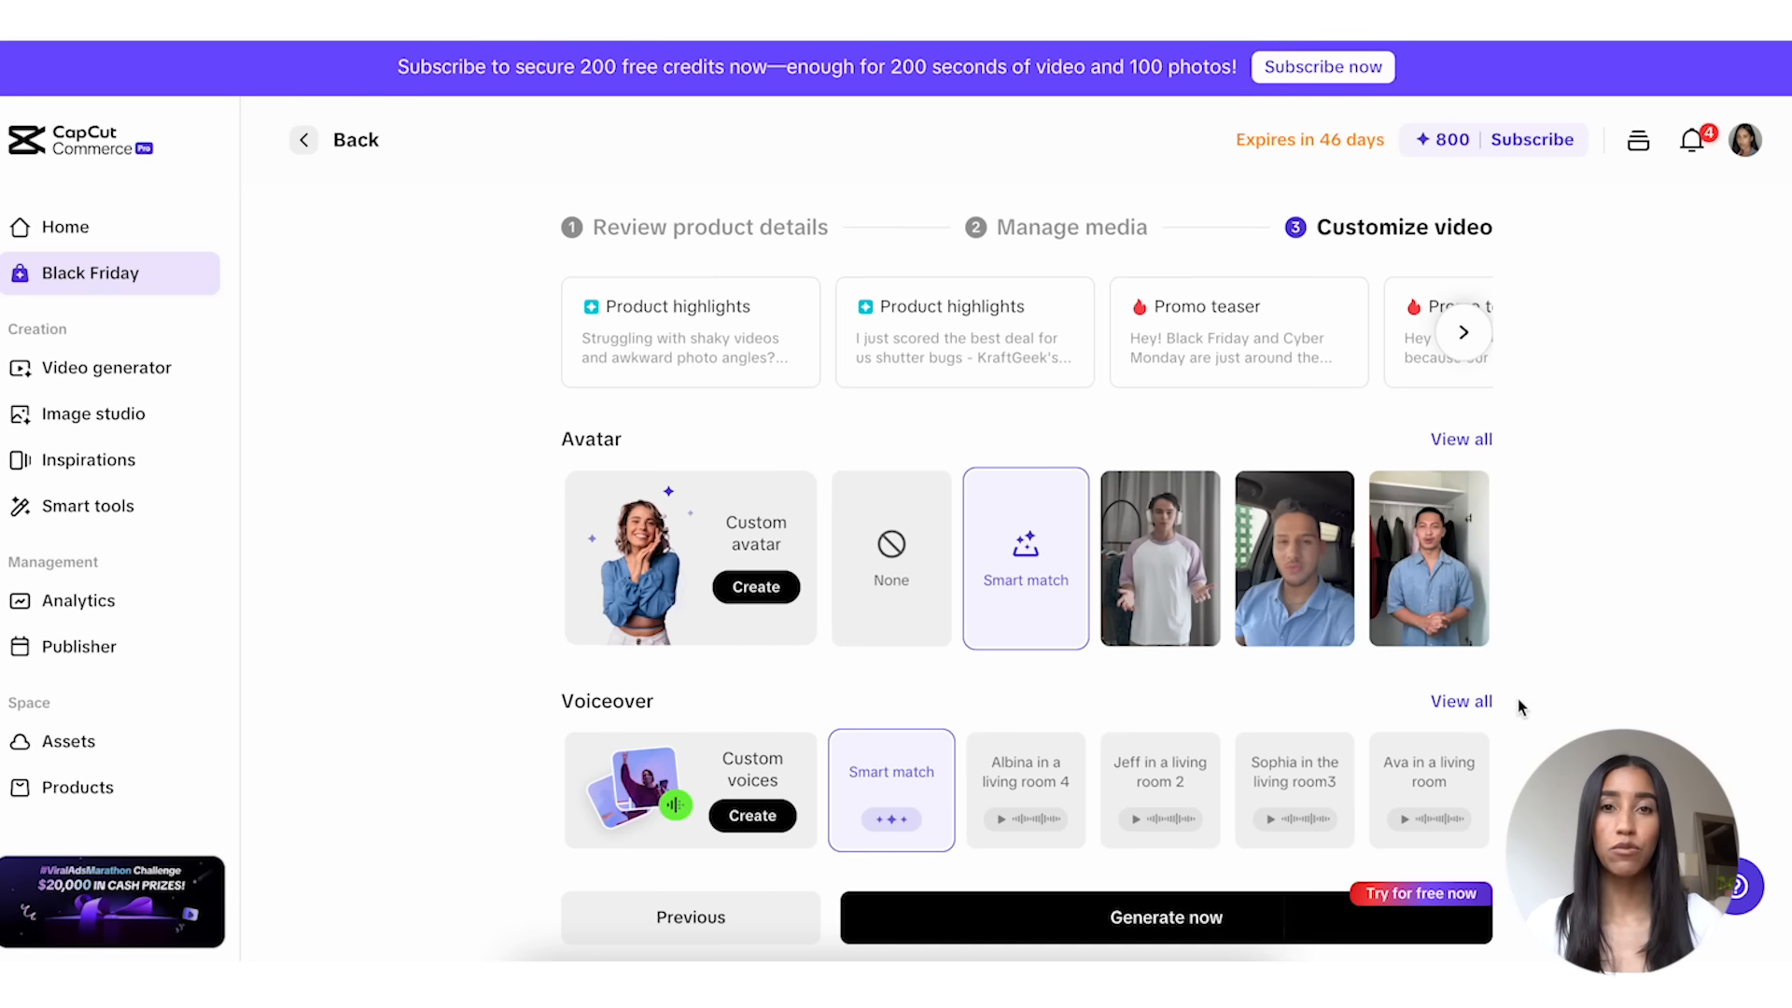
Step: Generate the promo videos and posters and generate more Product highlights videos
left_click(1281, 936)
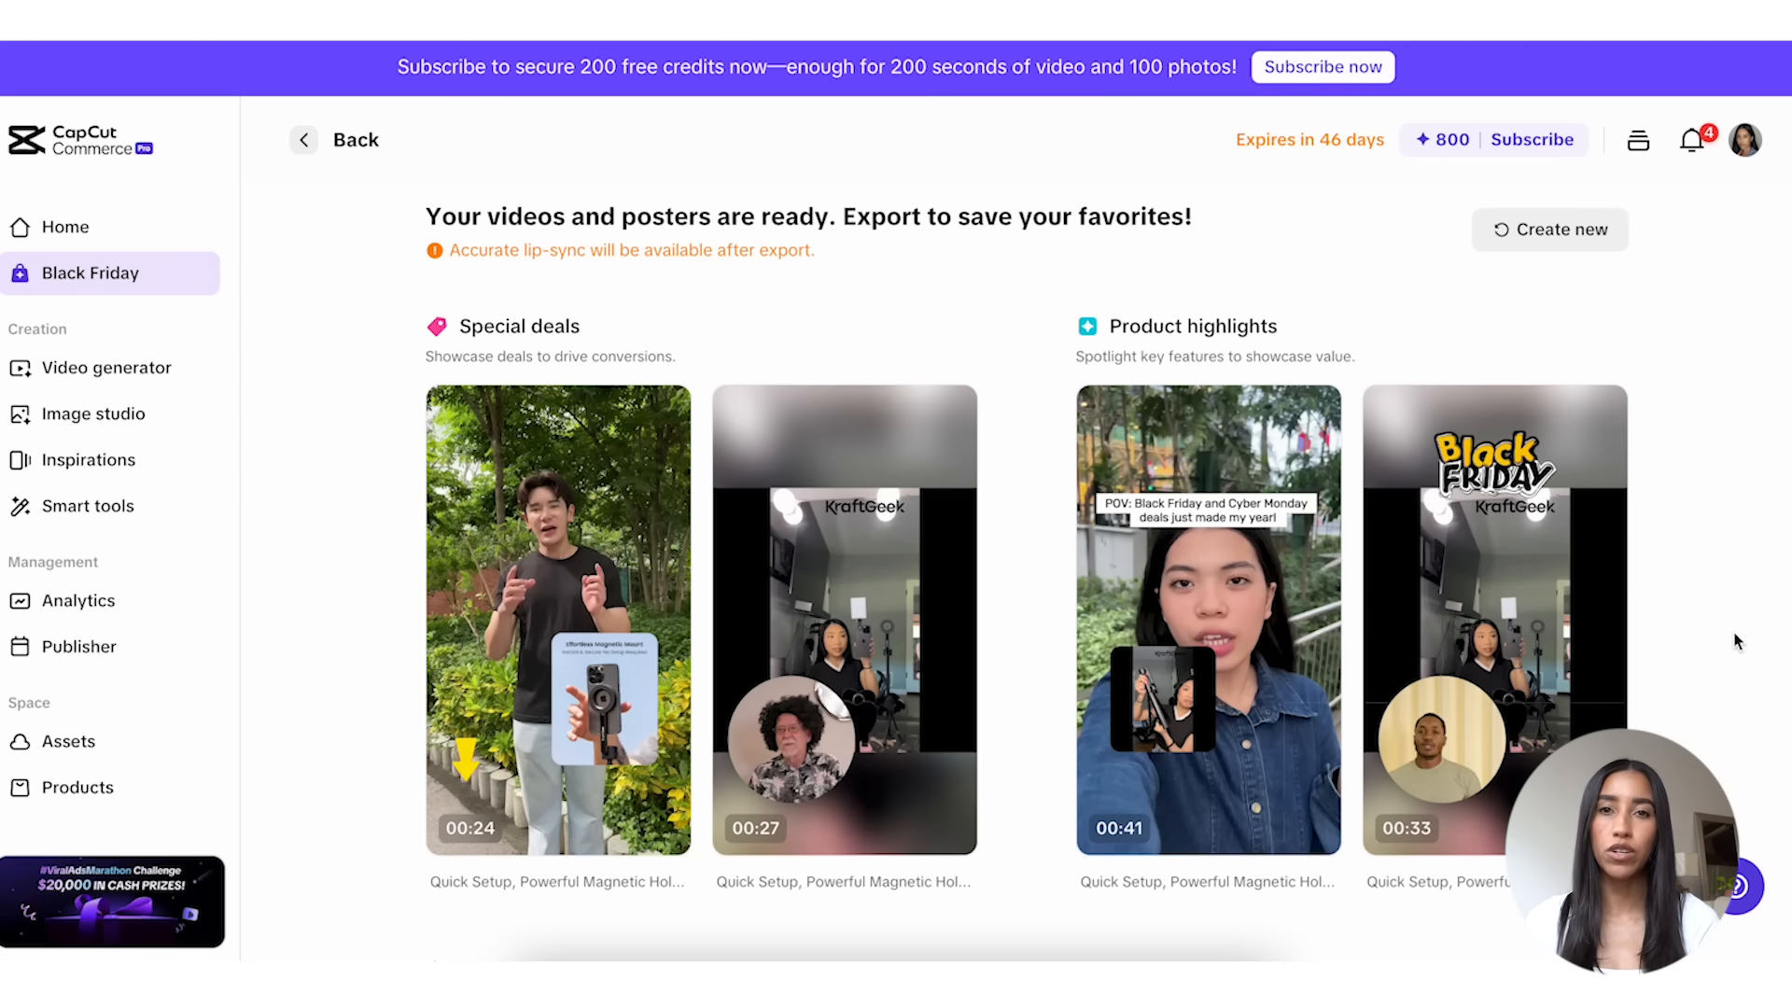
scroll(1738, 641, "down", 3)
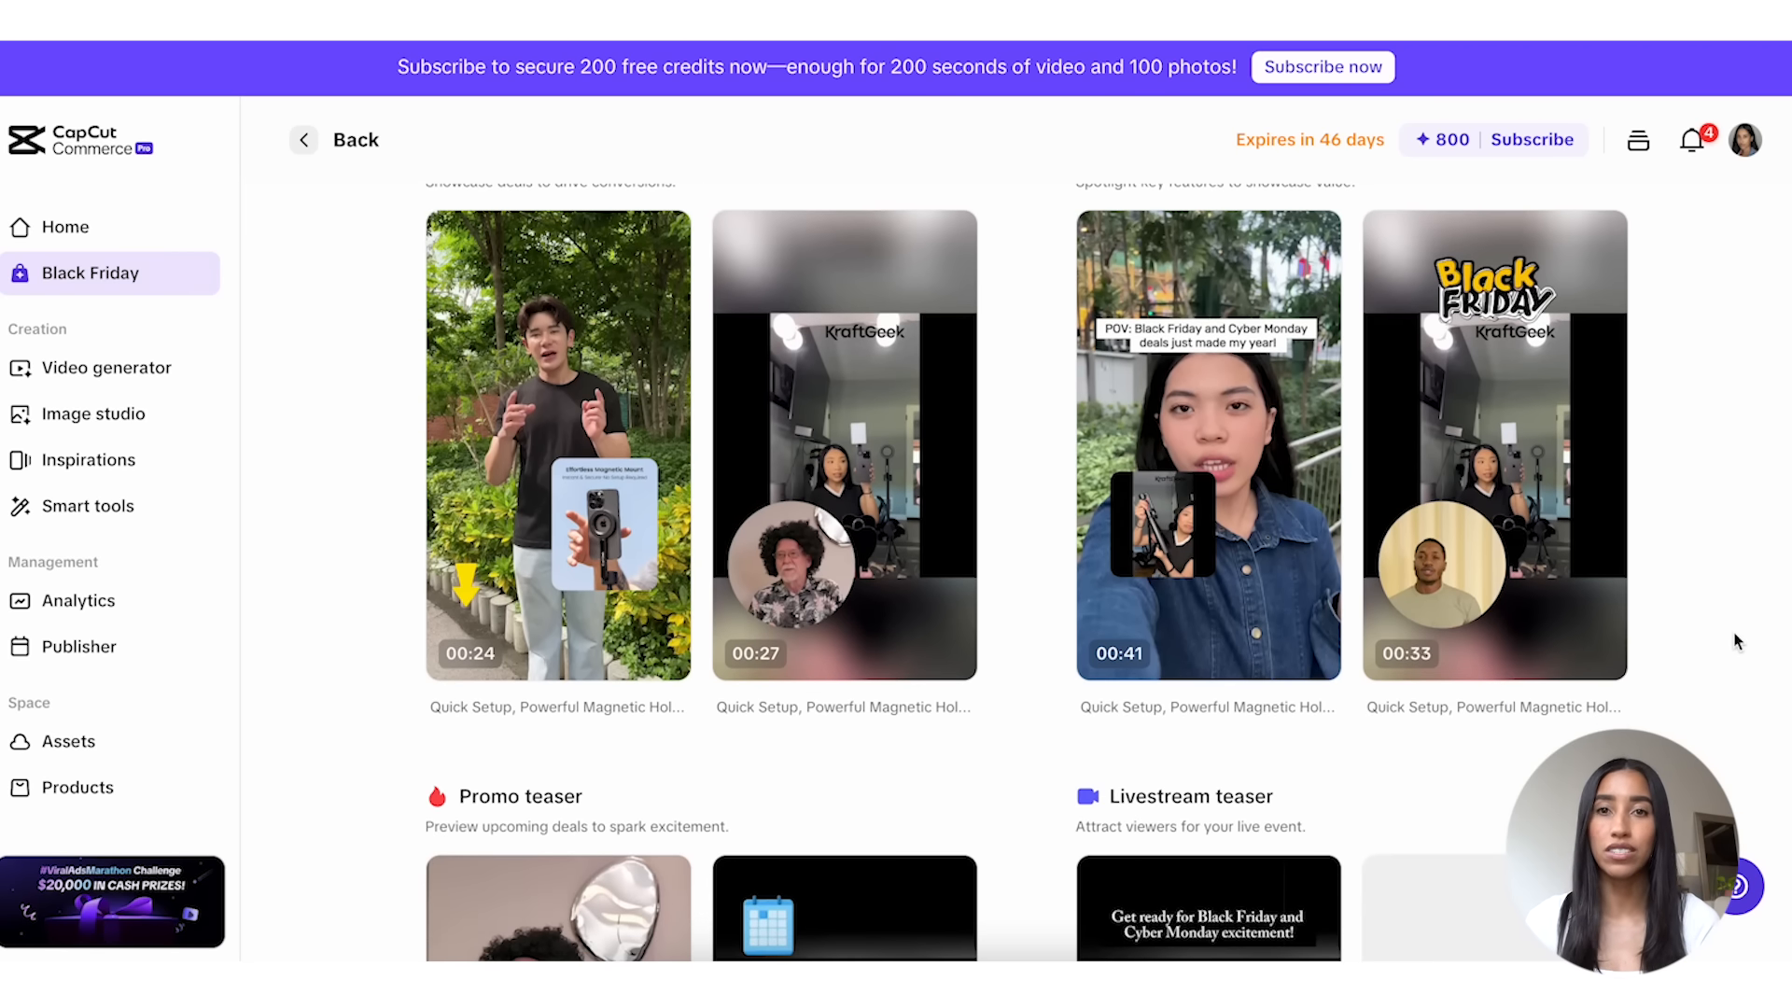
scroll(1736, 641, "down", 2)
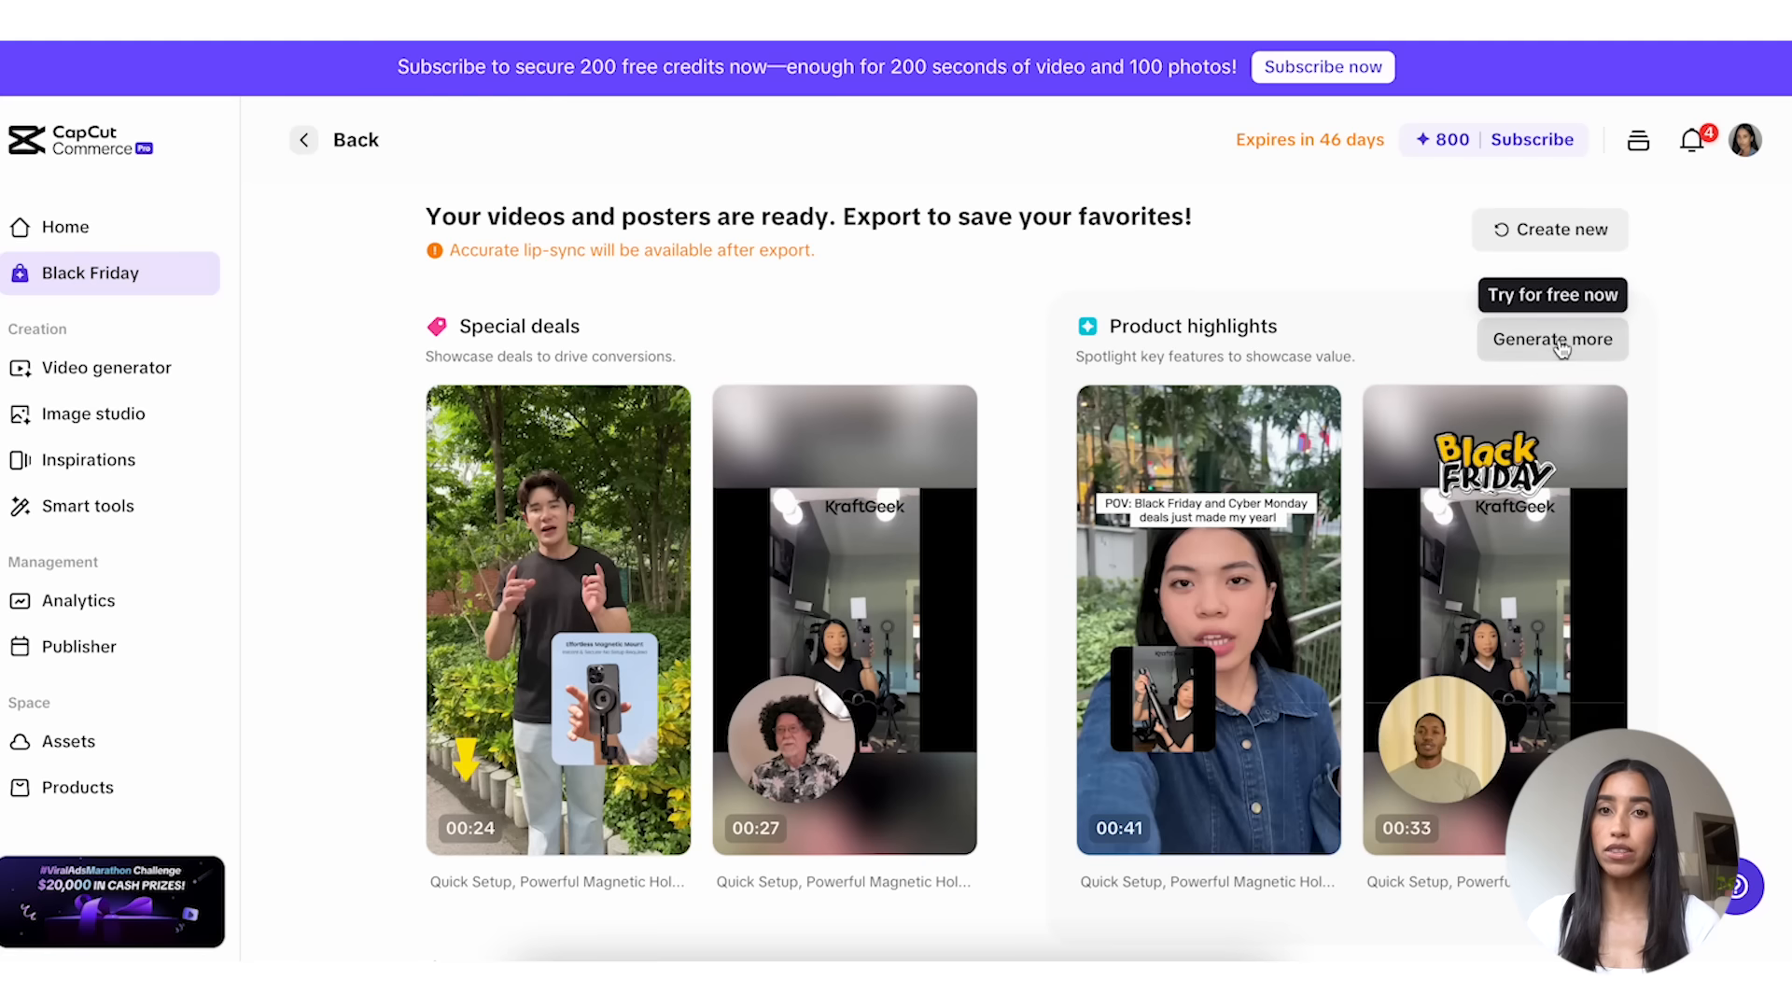
left_click(1556, 340)
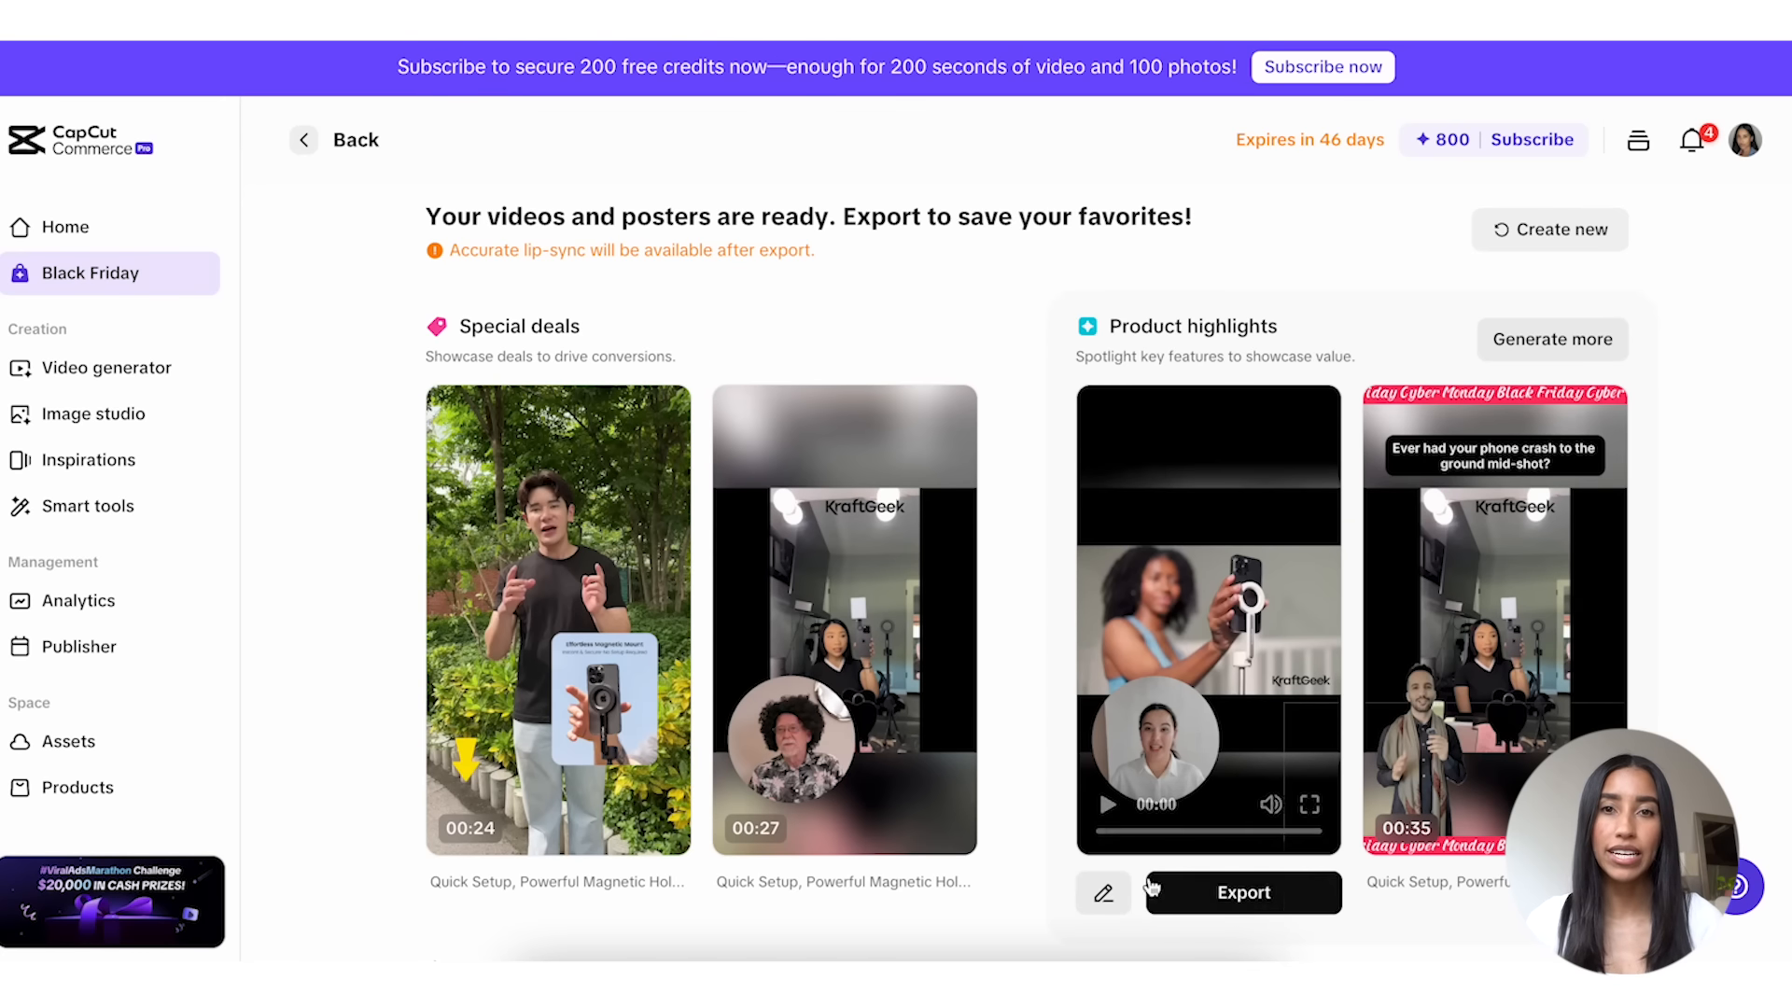
Step: Open the first Product highlights video for editing, remove "Originally $61.00, now yours for just $53.00." from its script, and save with video re-generation
left_click(1104, 895)
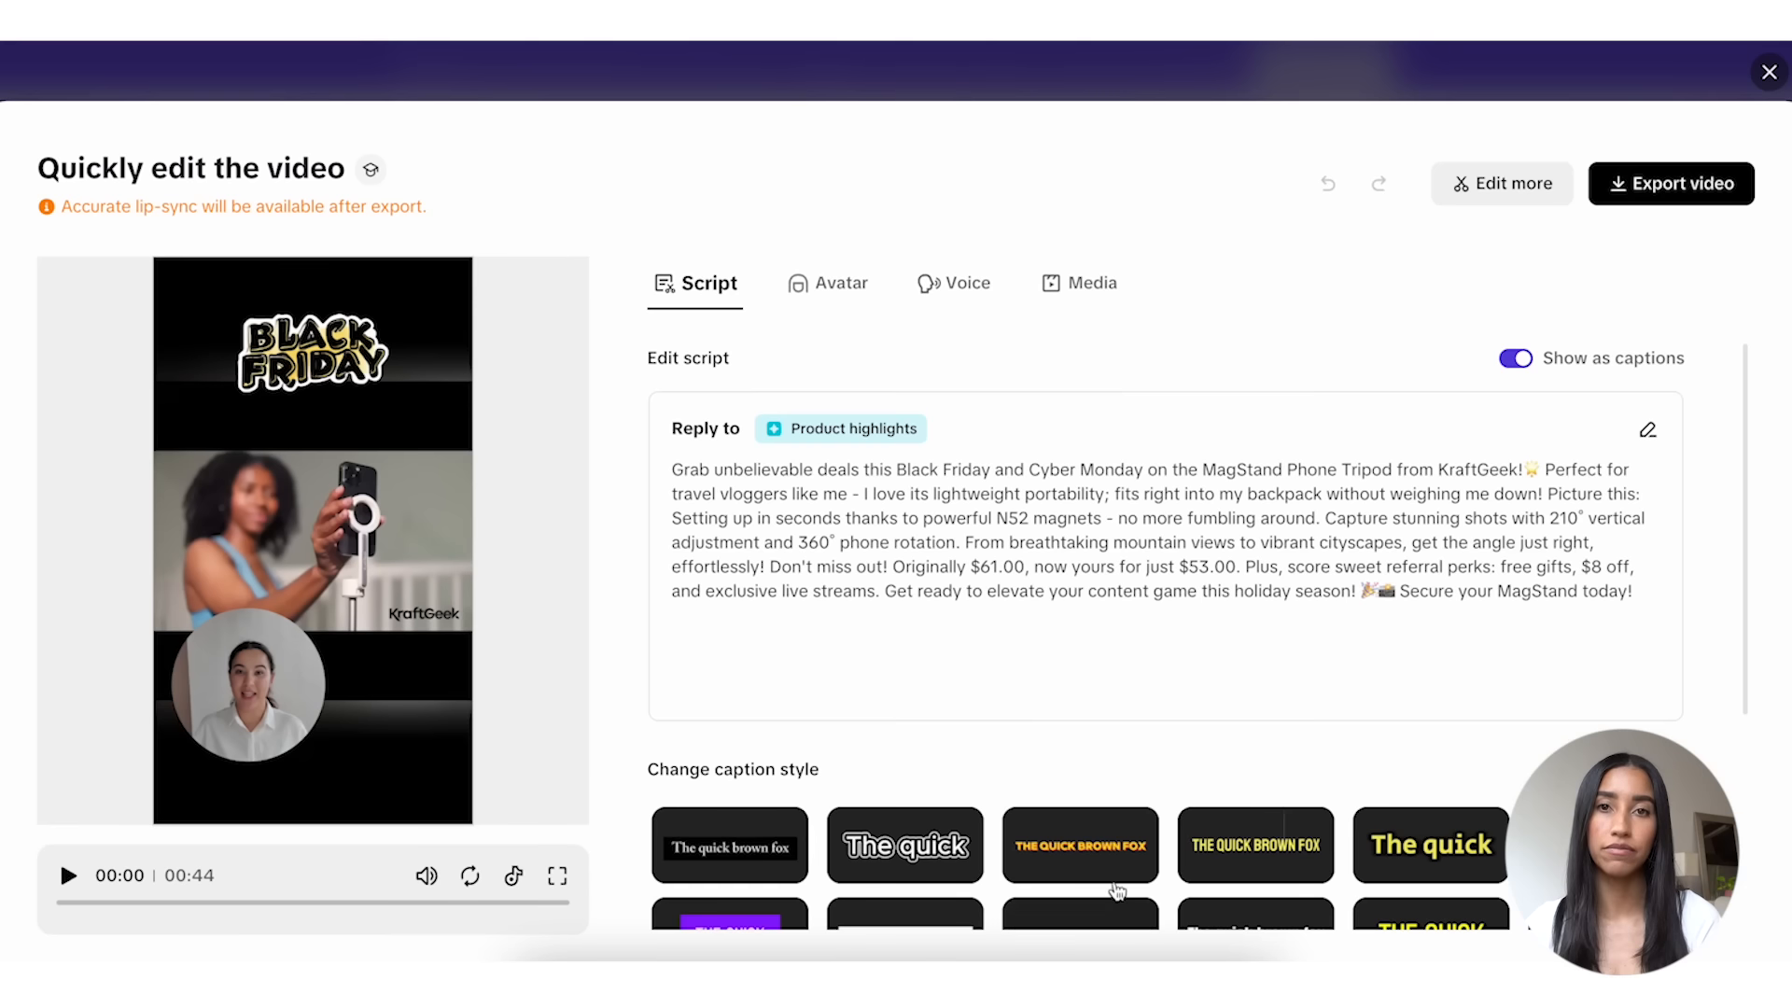
left_click(1647, 432)
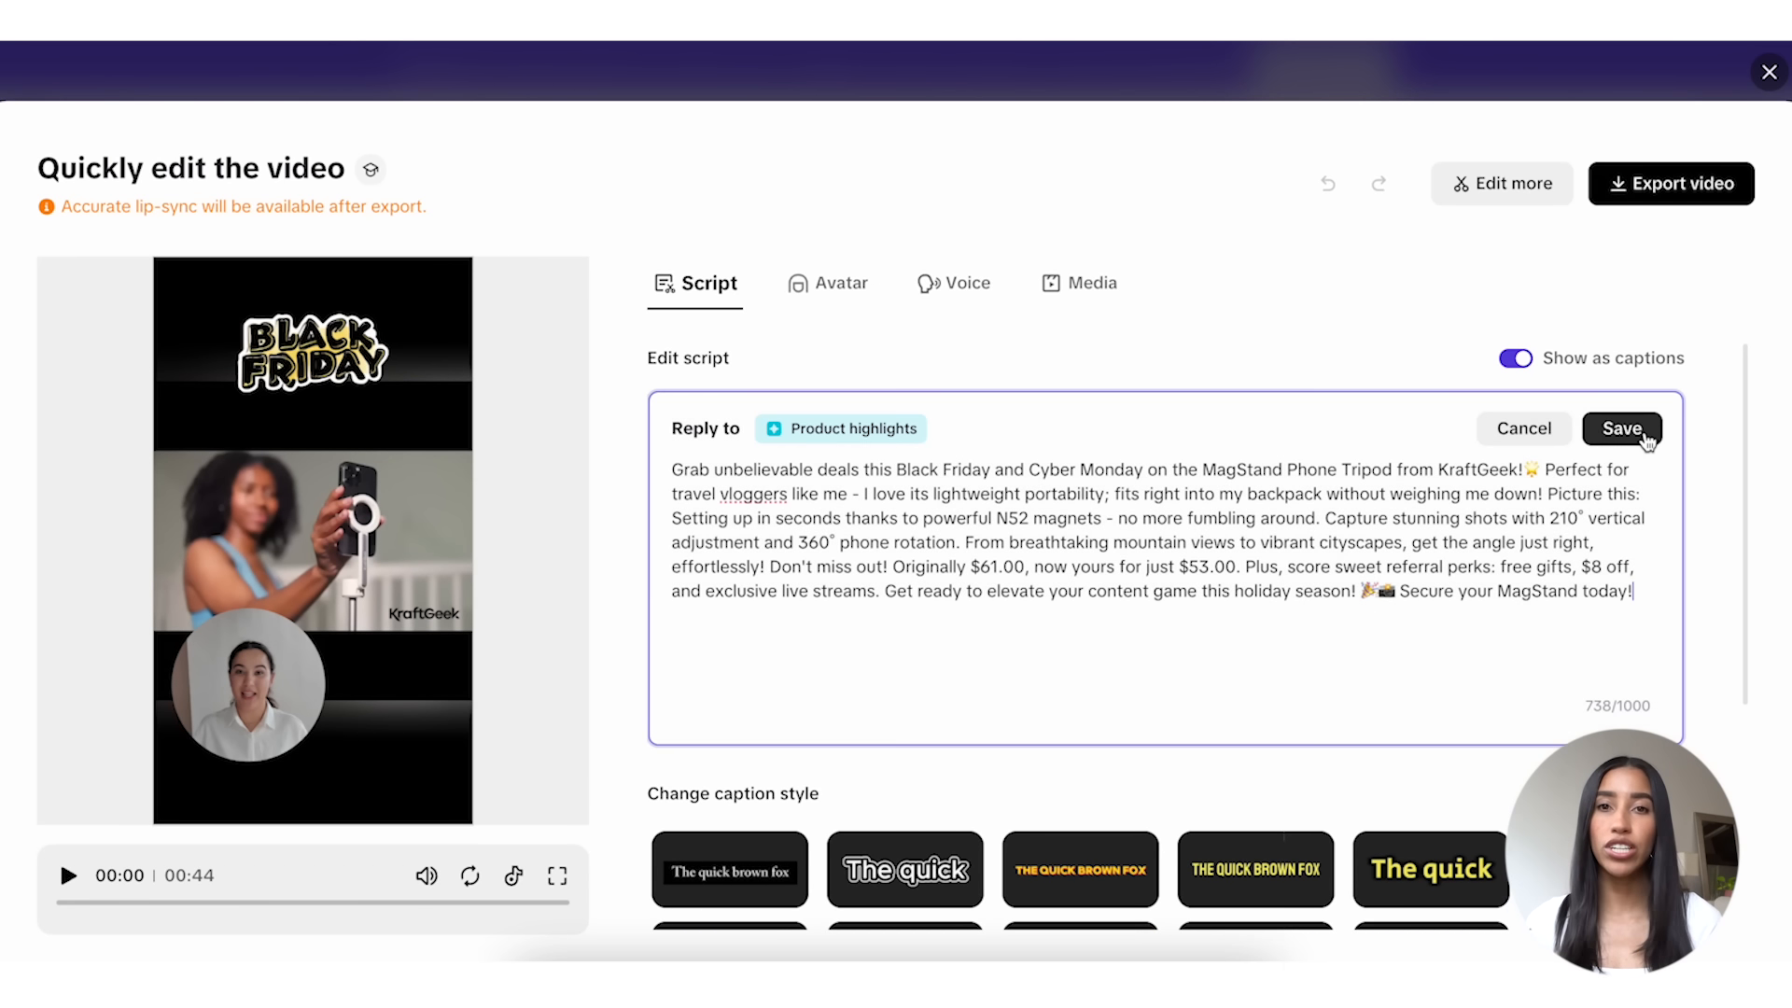
left_click_drag(1247, 566, 967, 557)
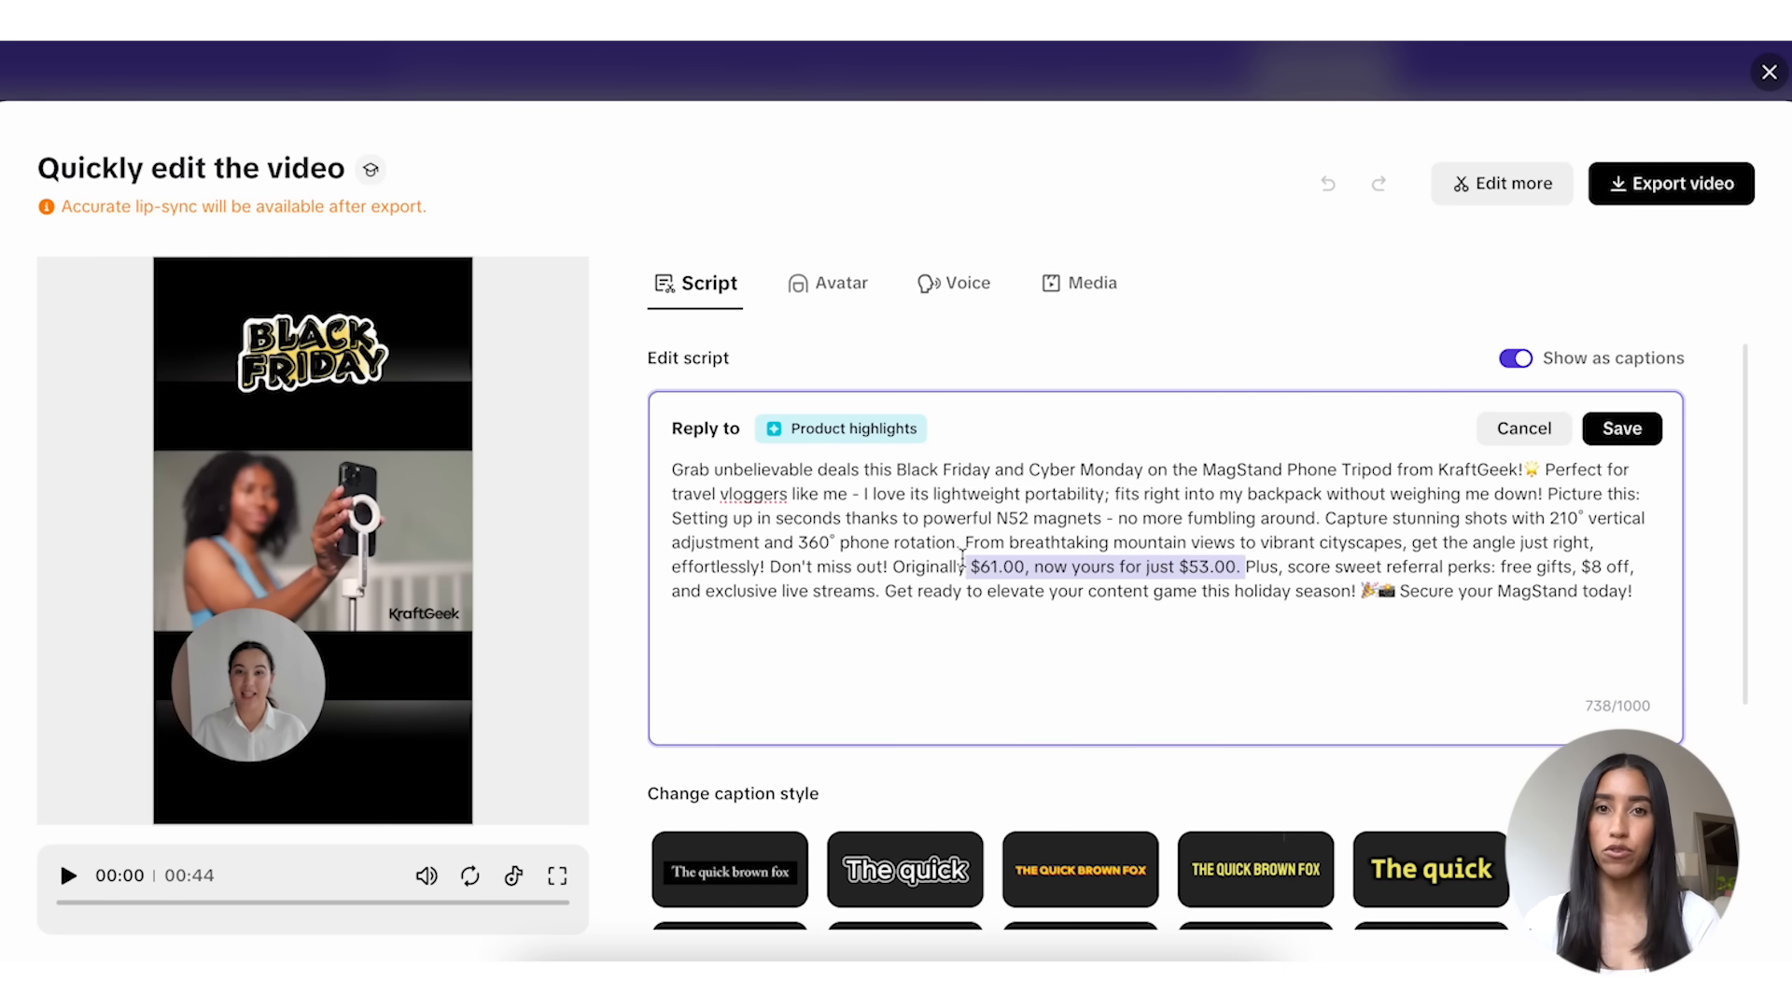
key("BackSpace")
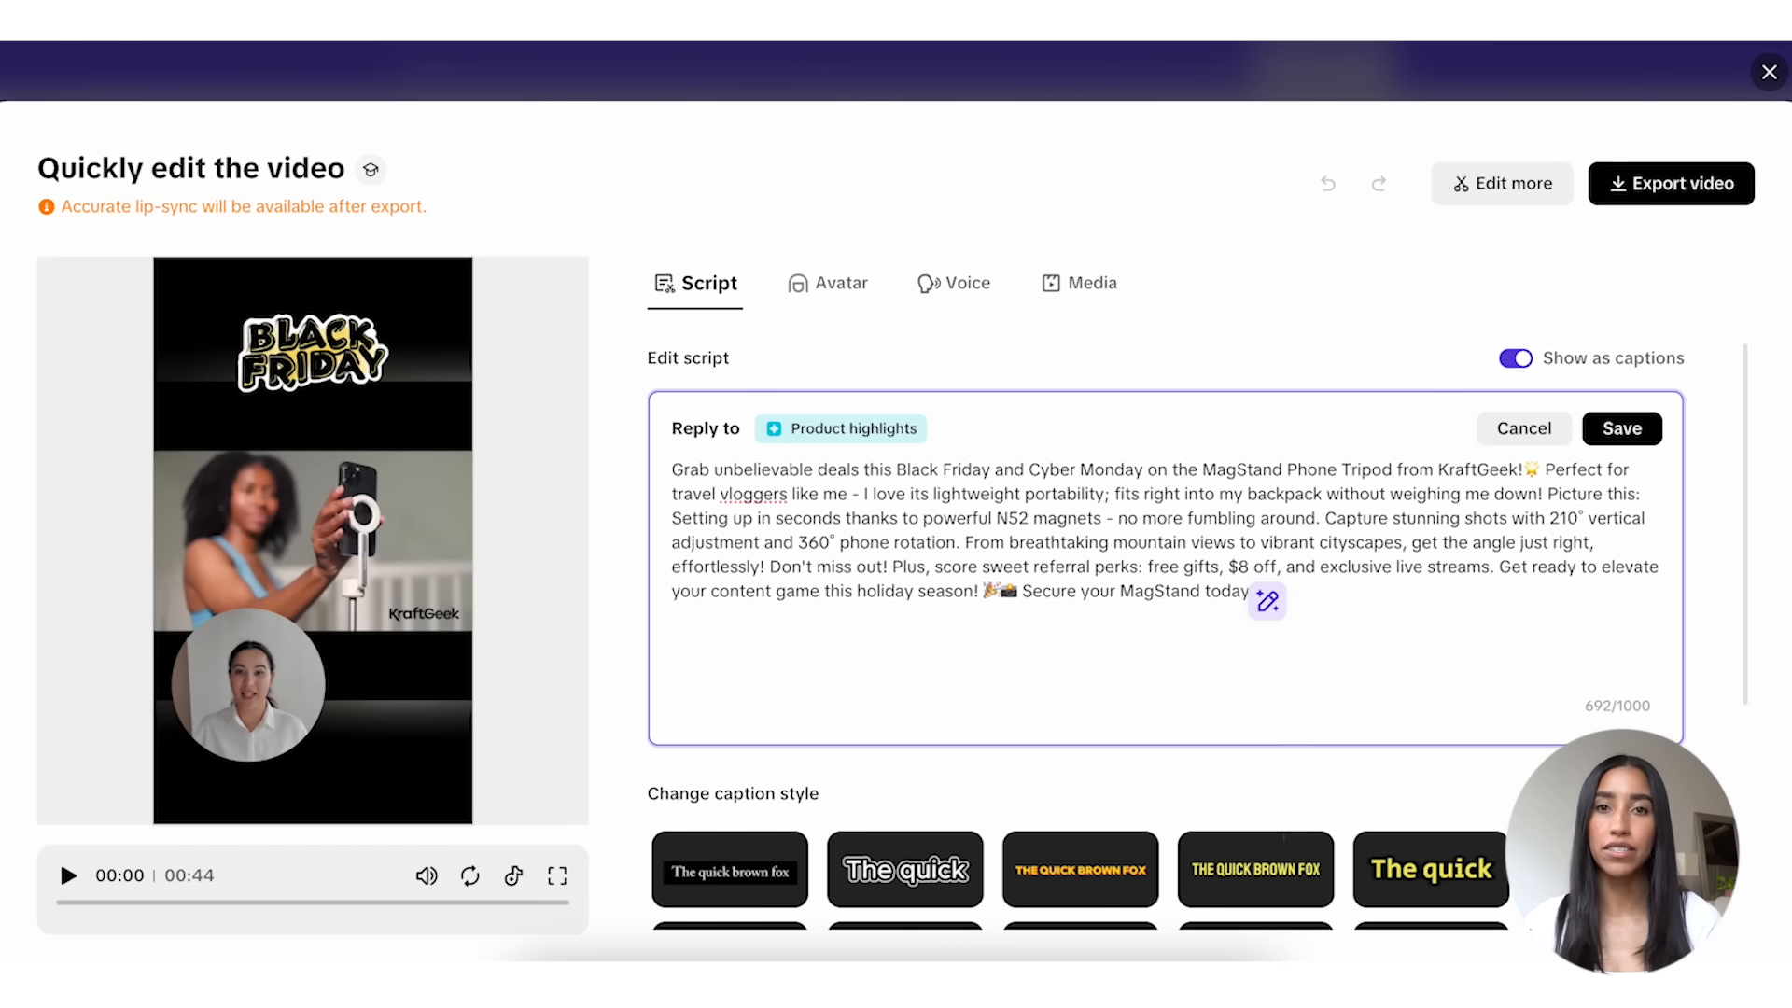
left_click(1620, 428)
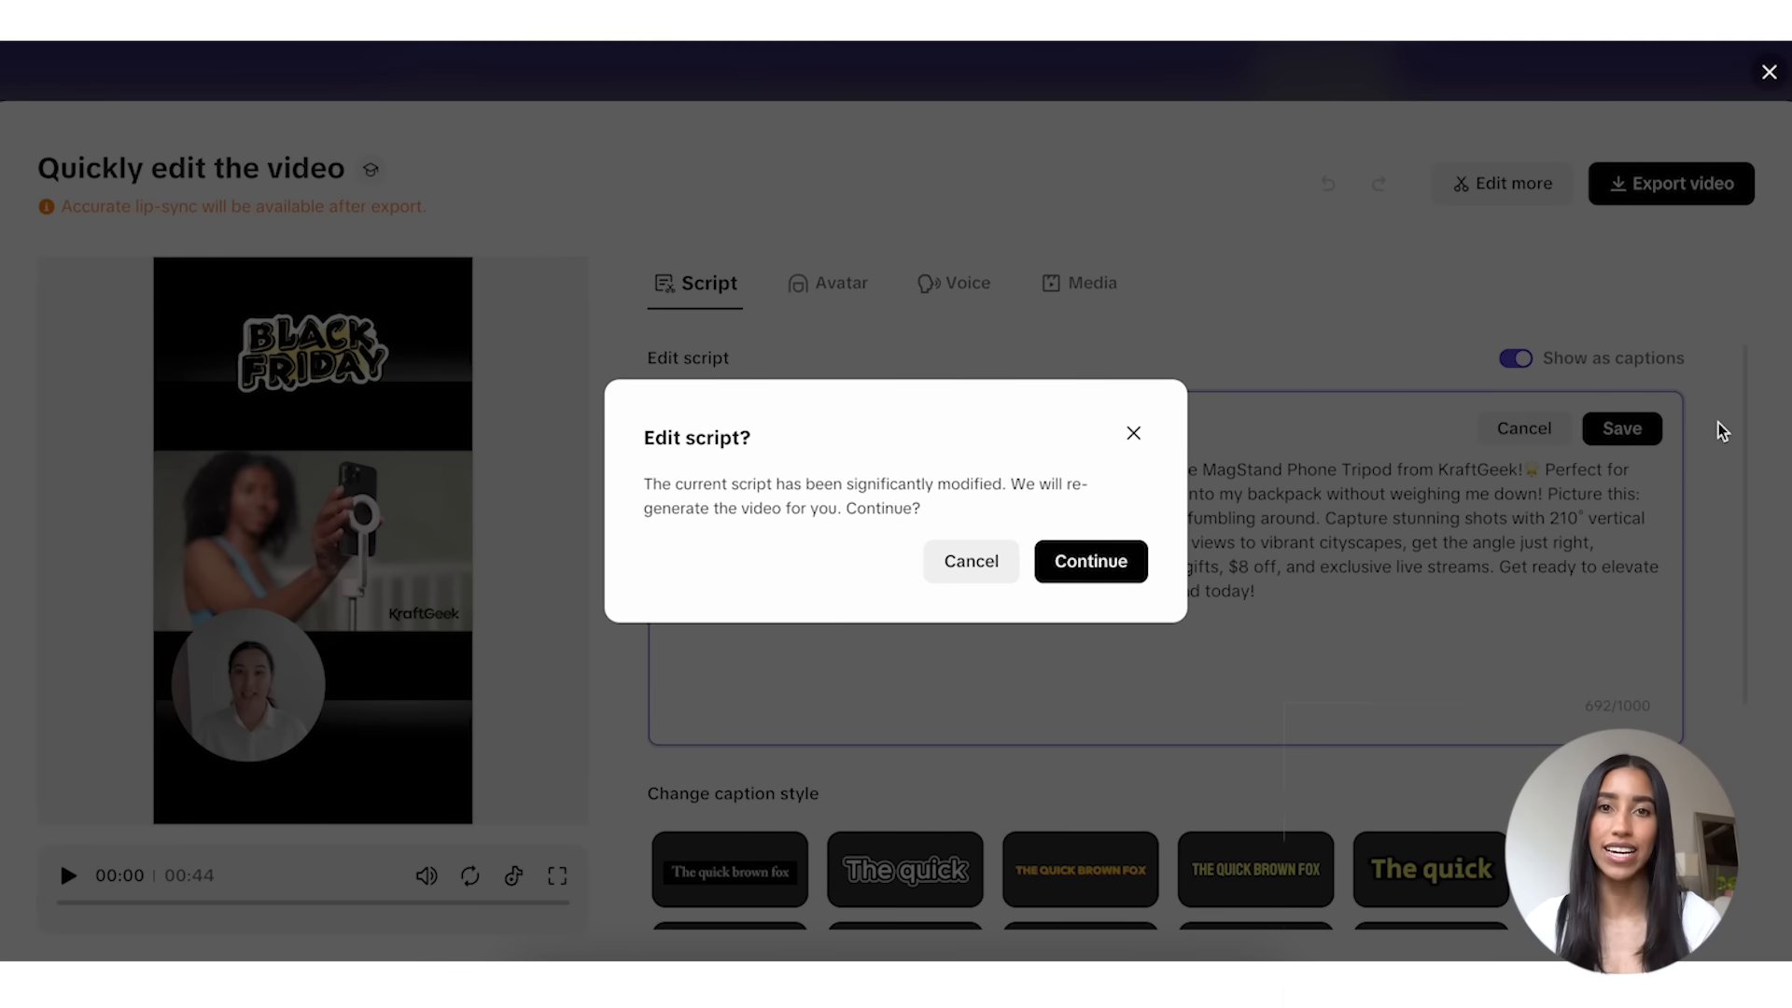
left_click(1090, 561)
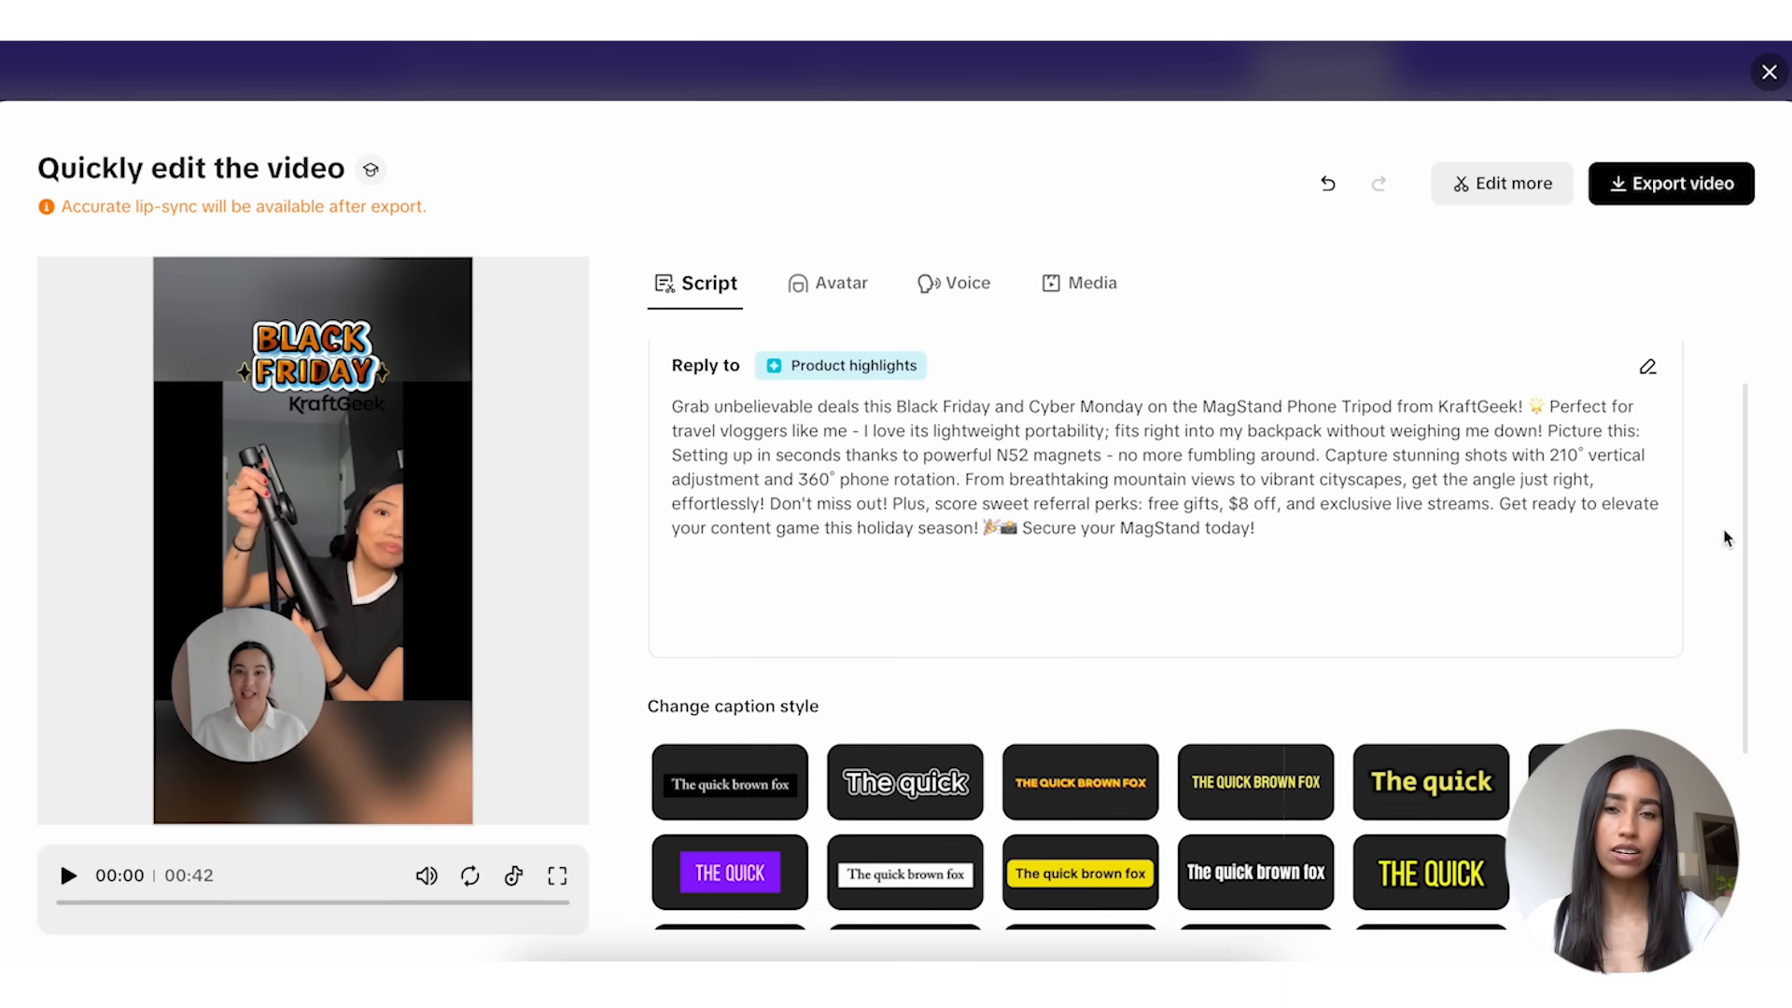
Step: Apply the outlined "The quick" caption style and switch the avatar to the man in the pink shirt in a car
scroll(1727, 539, "down", 4)
scroll(1726, 539, "down", 1)
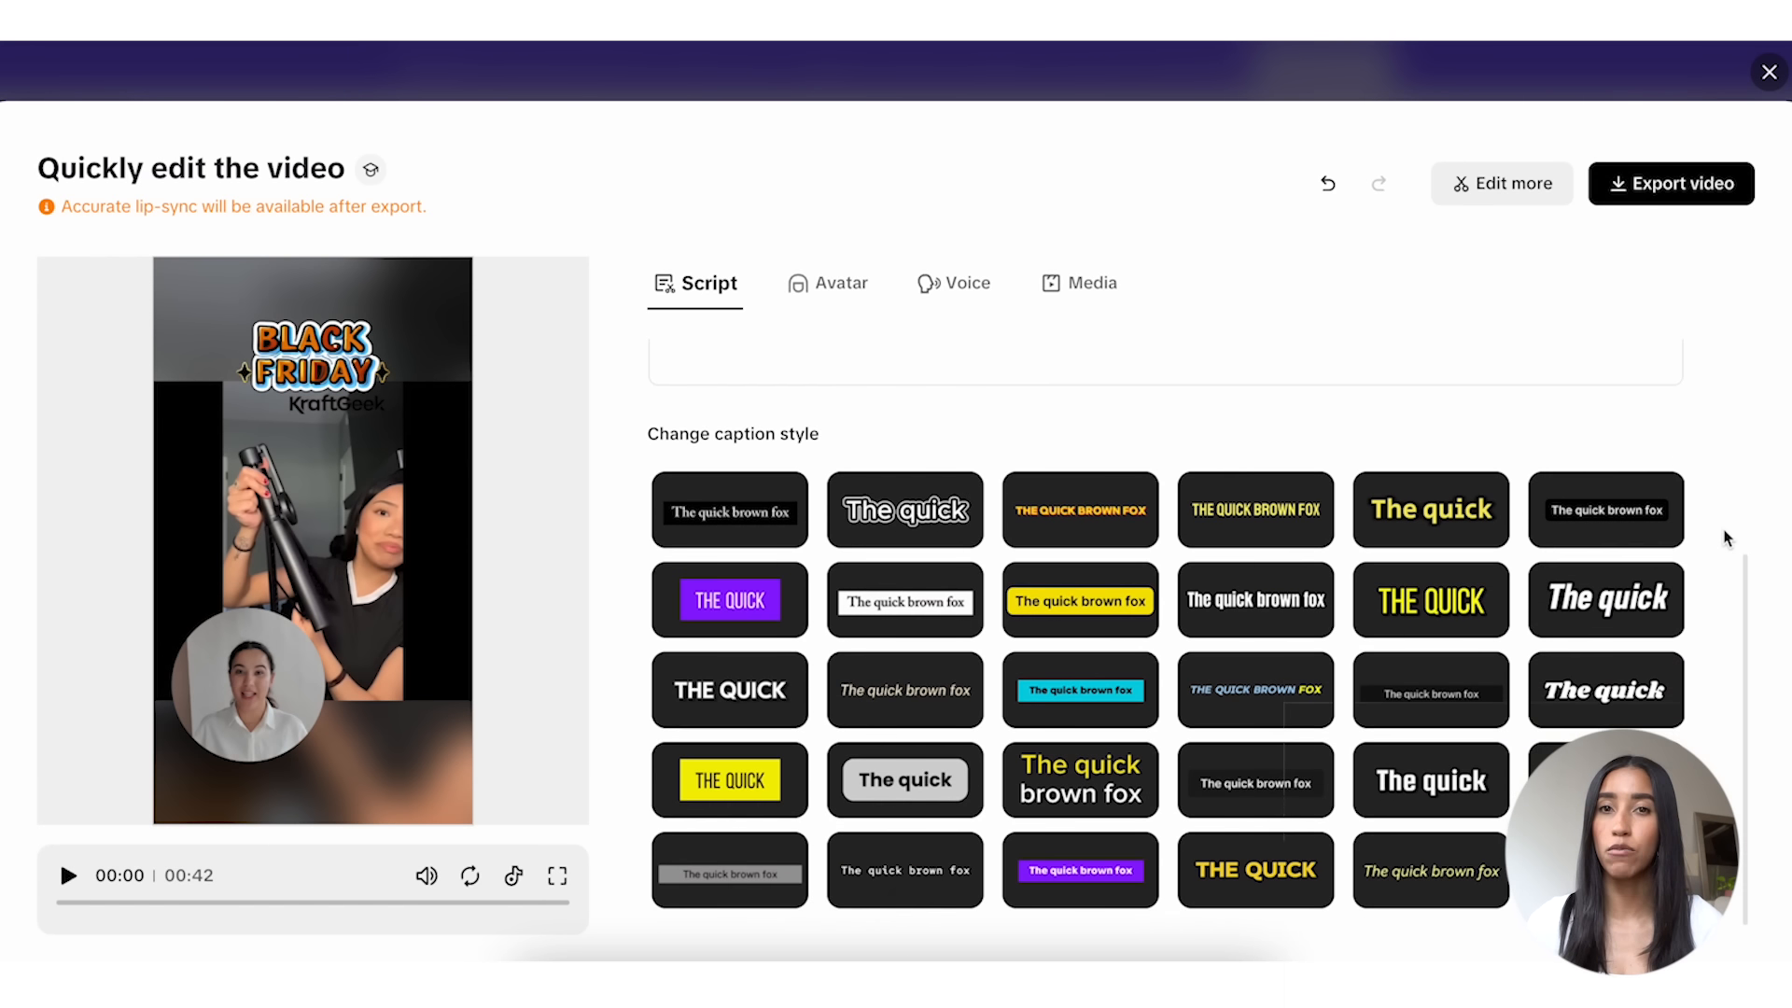
left_click(947, 504)
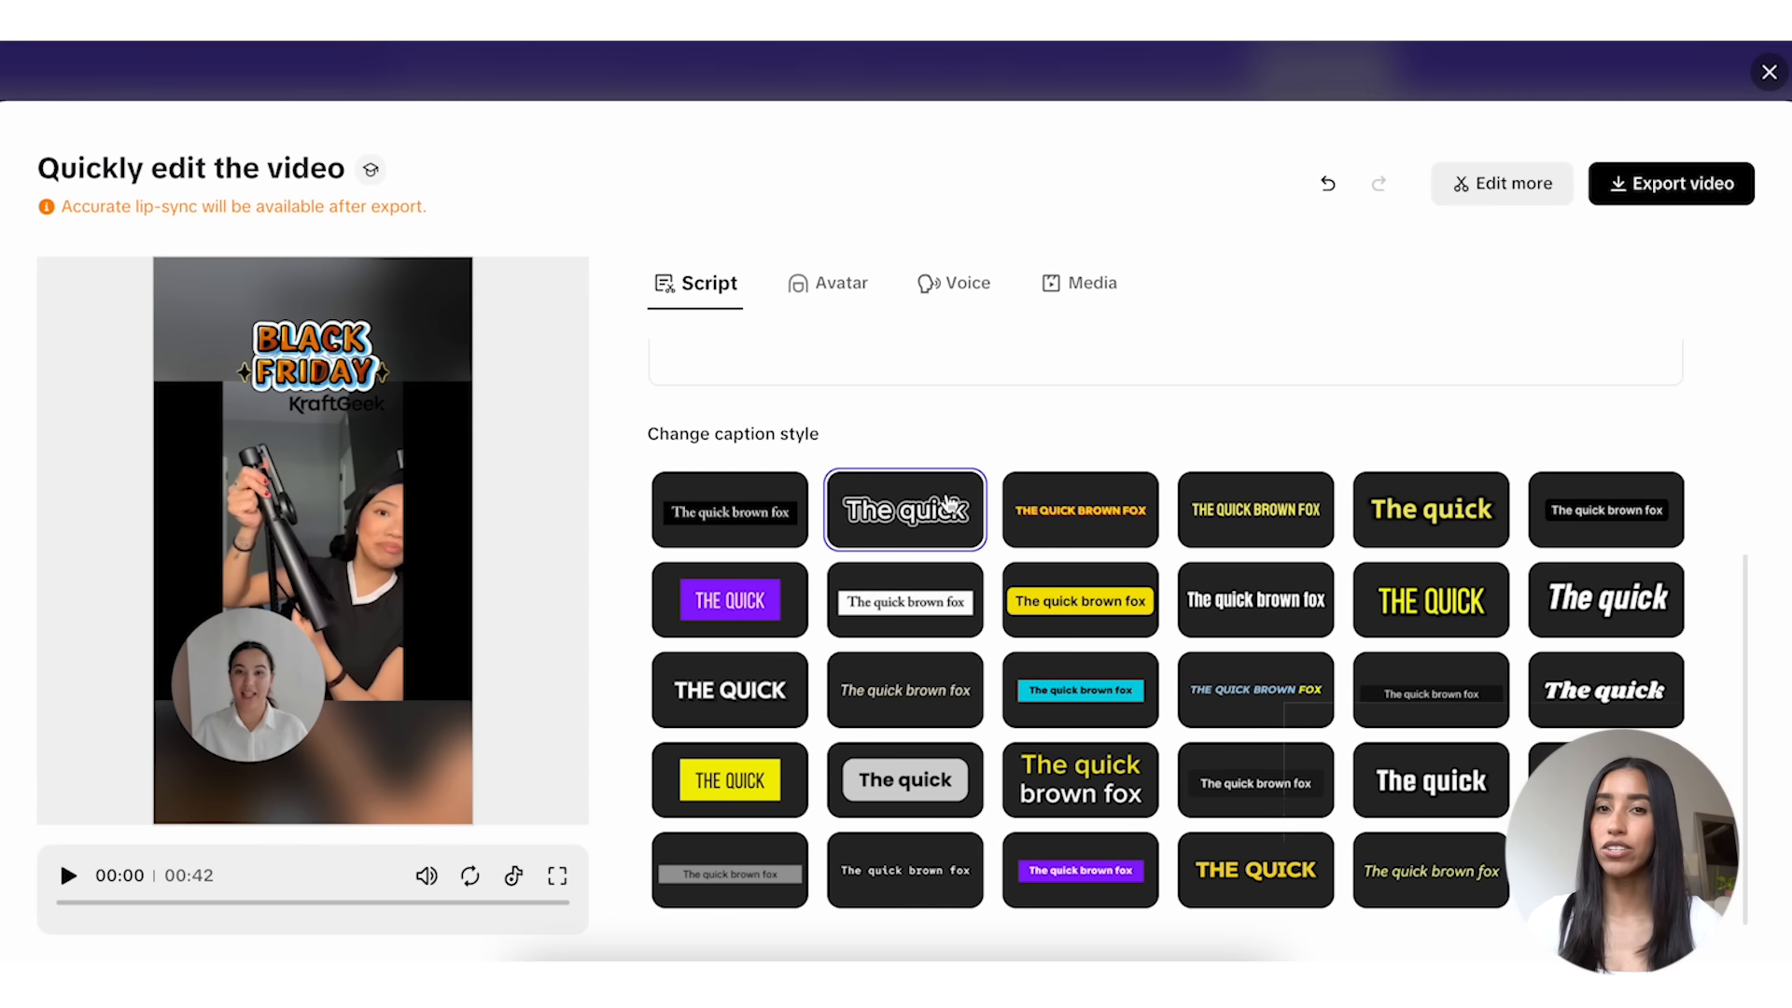
left_click(843, 294)
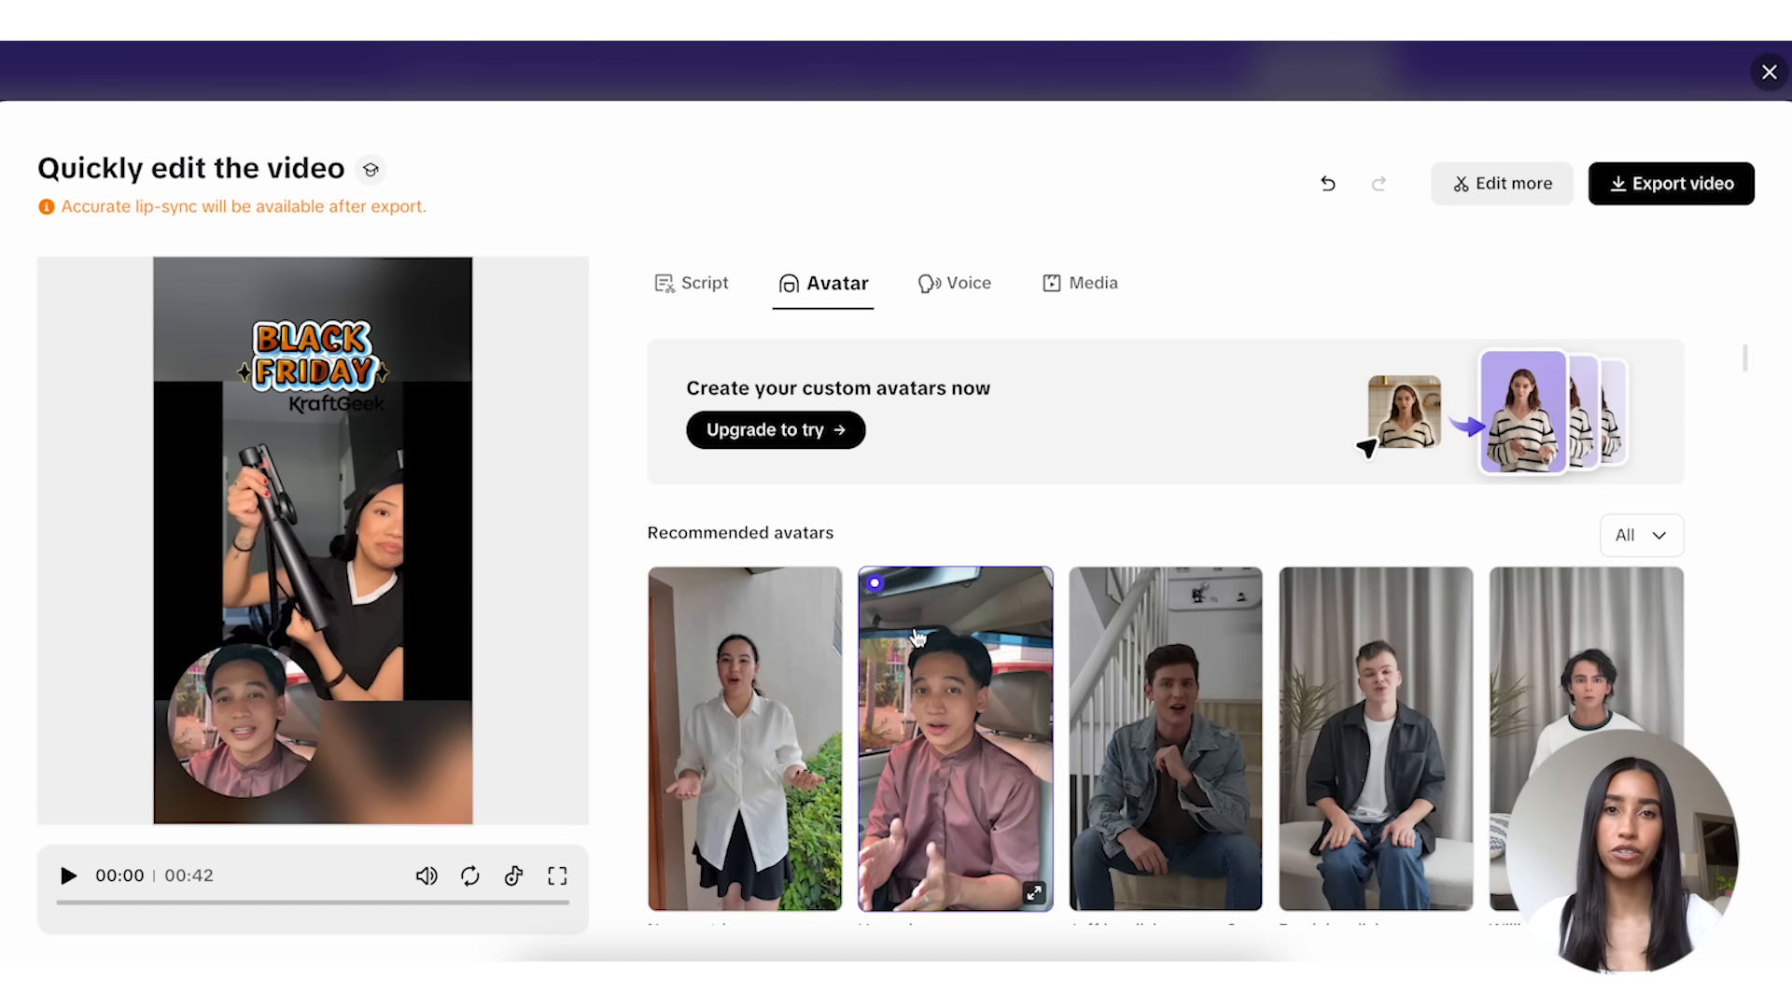
Step: View the recommended voices and replace the 3.3s media clip with the Assets image of the phone stand beside a gray pillow
left_click(957, 295)
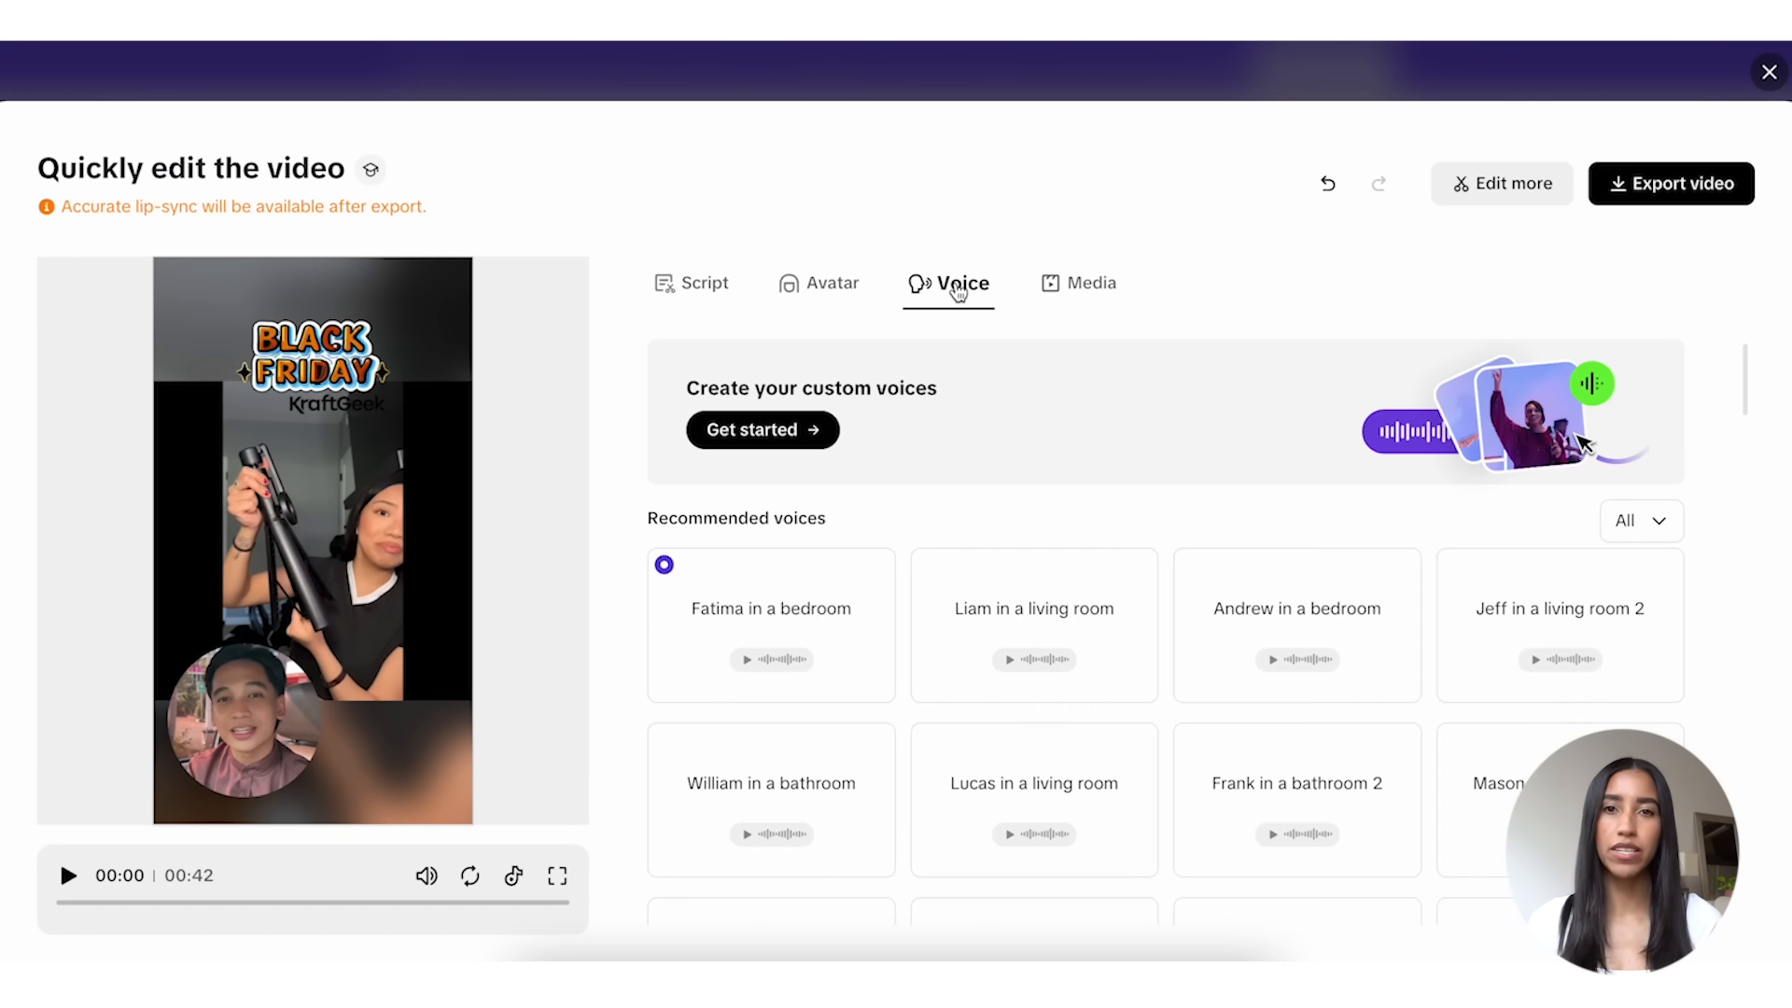
left_click(1112, 293)
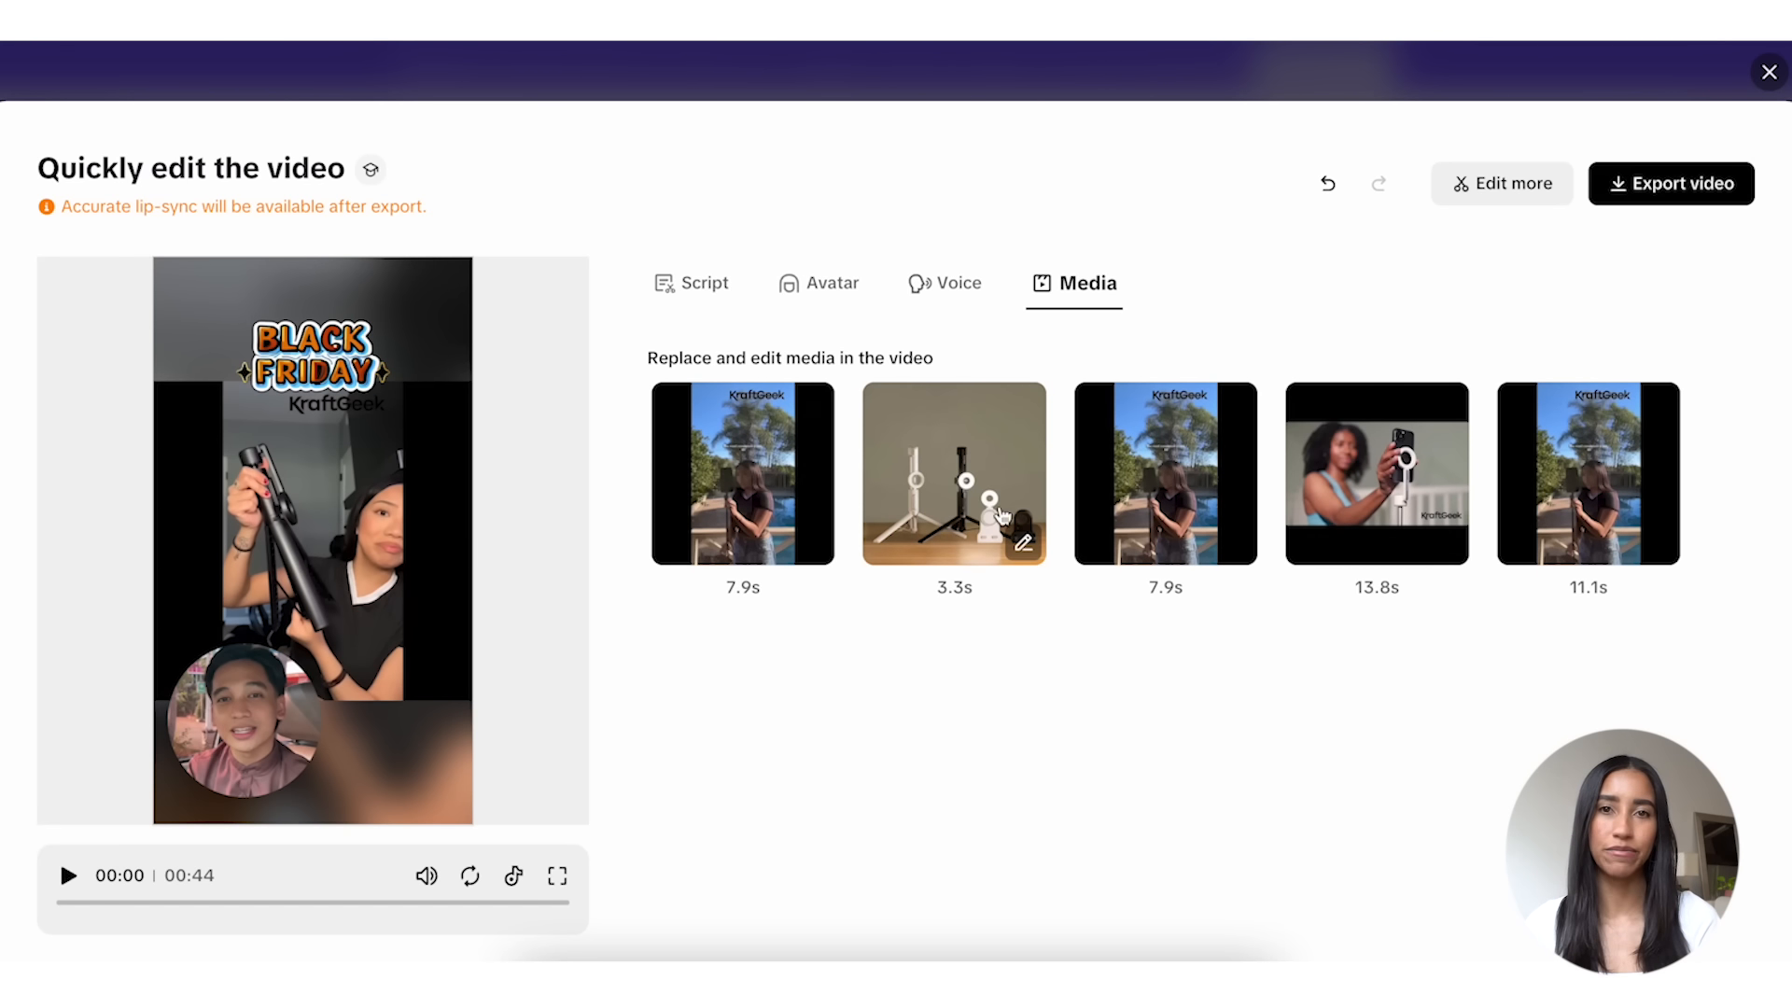
left_click(1024, 546)
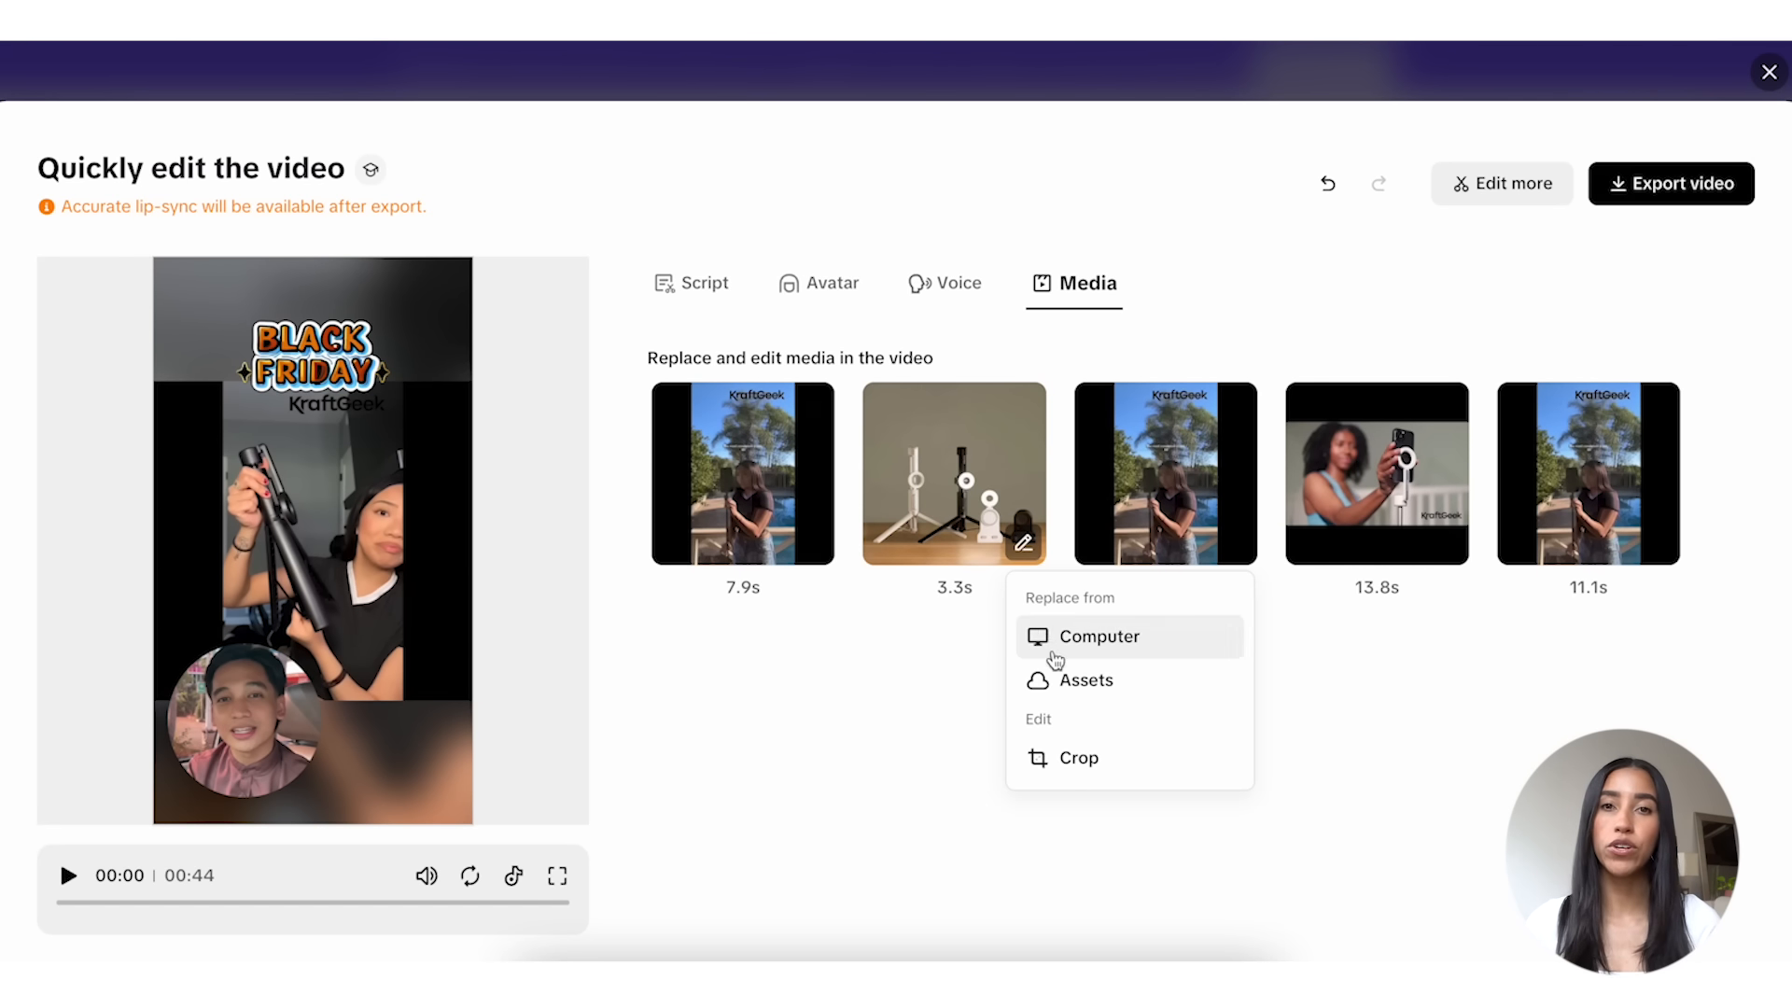
left_click(1057, 686)
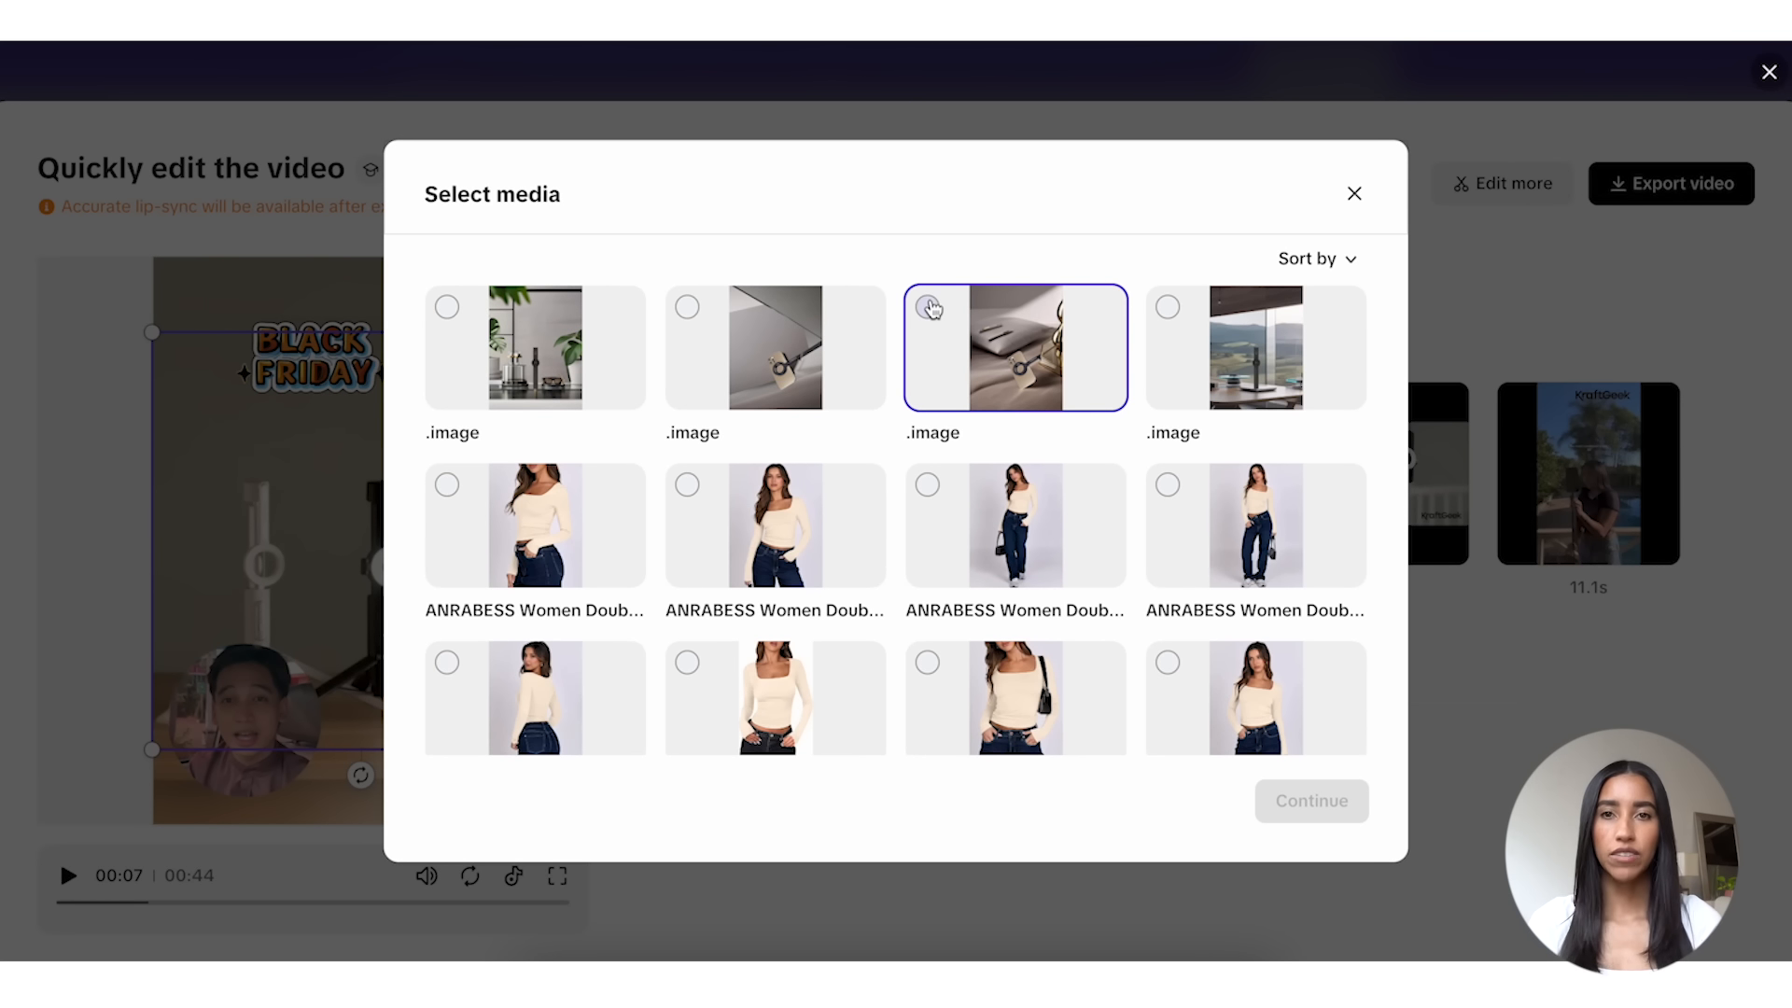
left_click(927, 307)
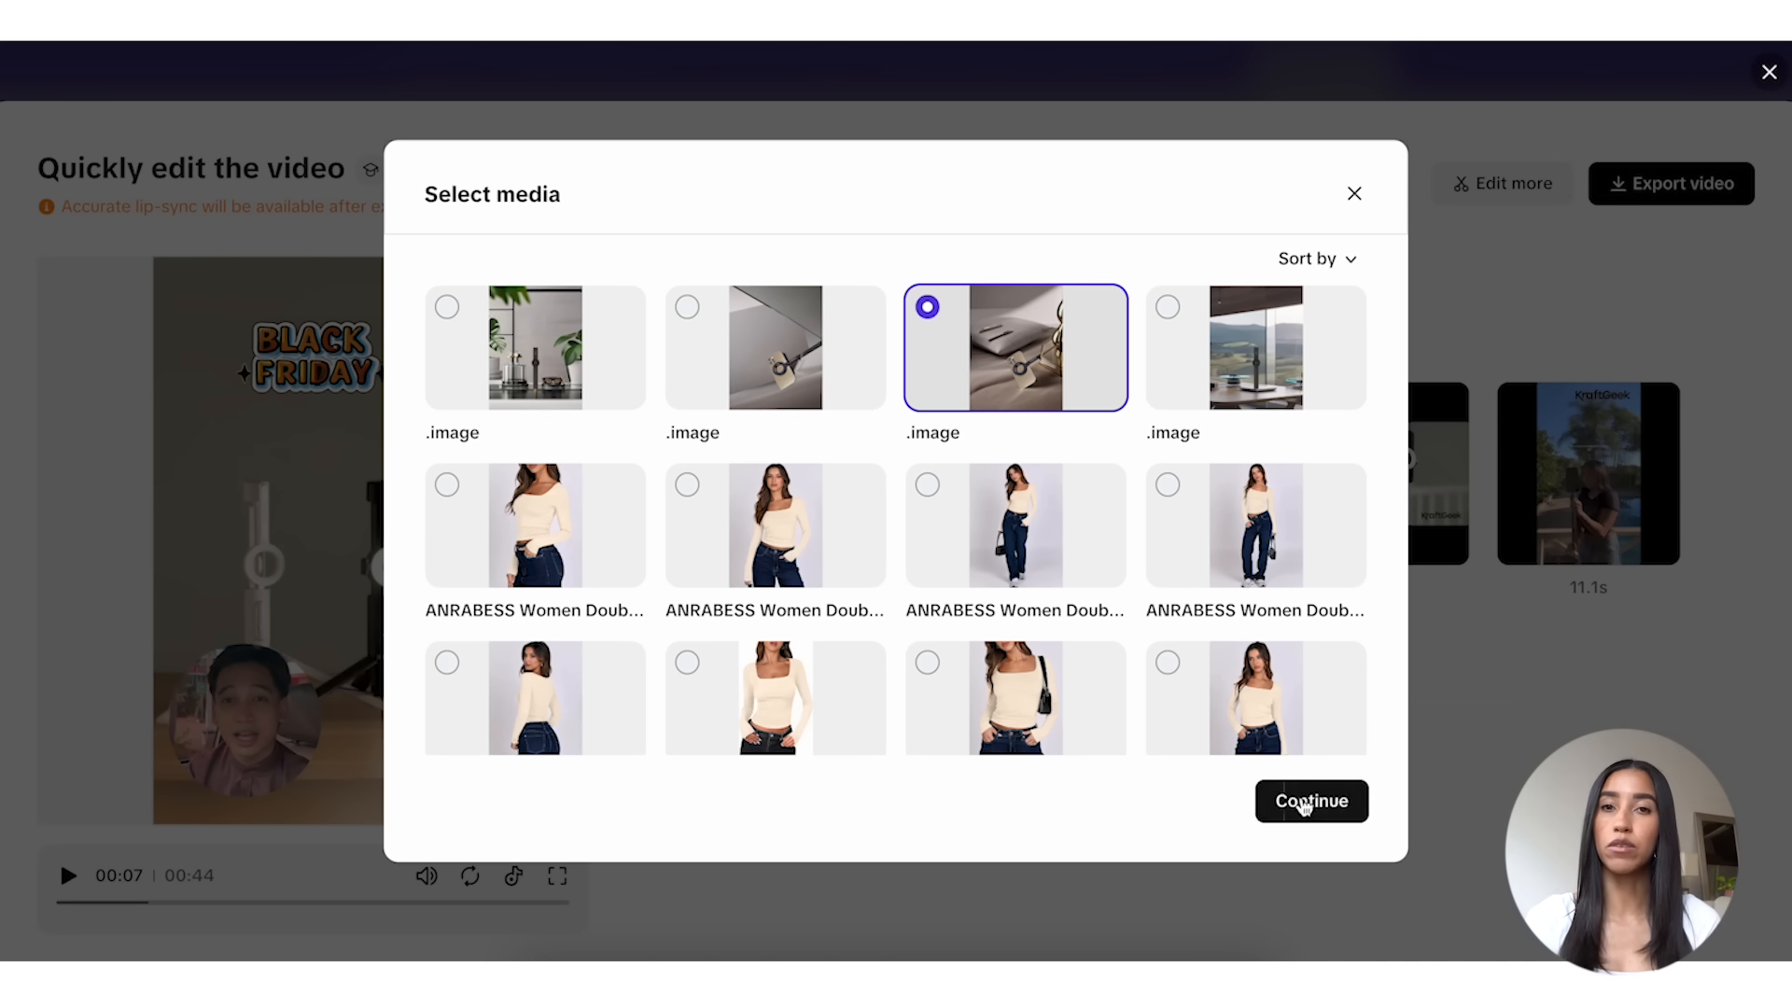
left_click(1307, 806)
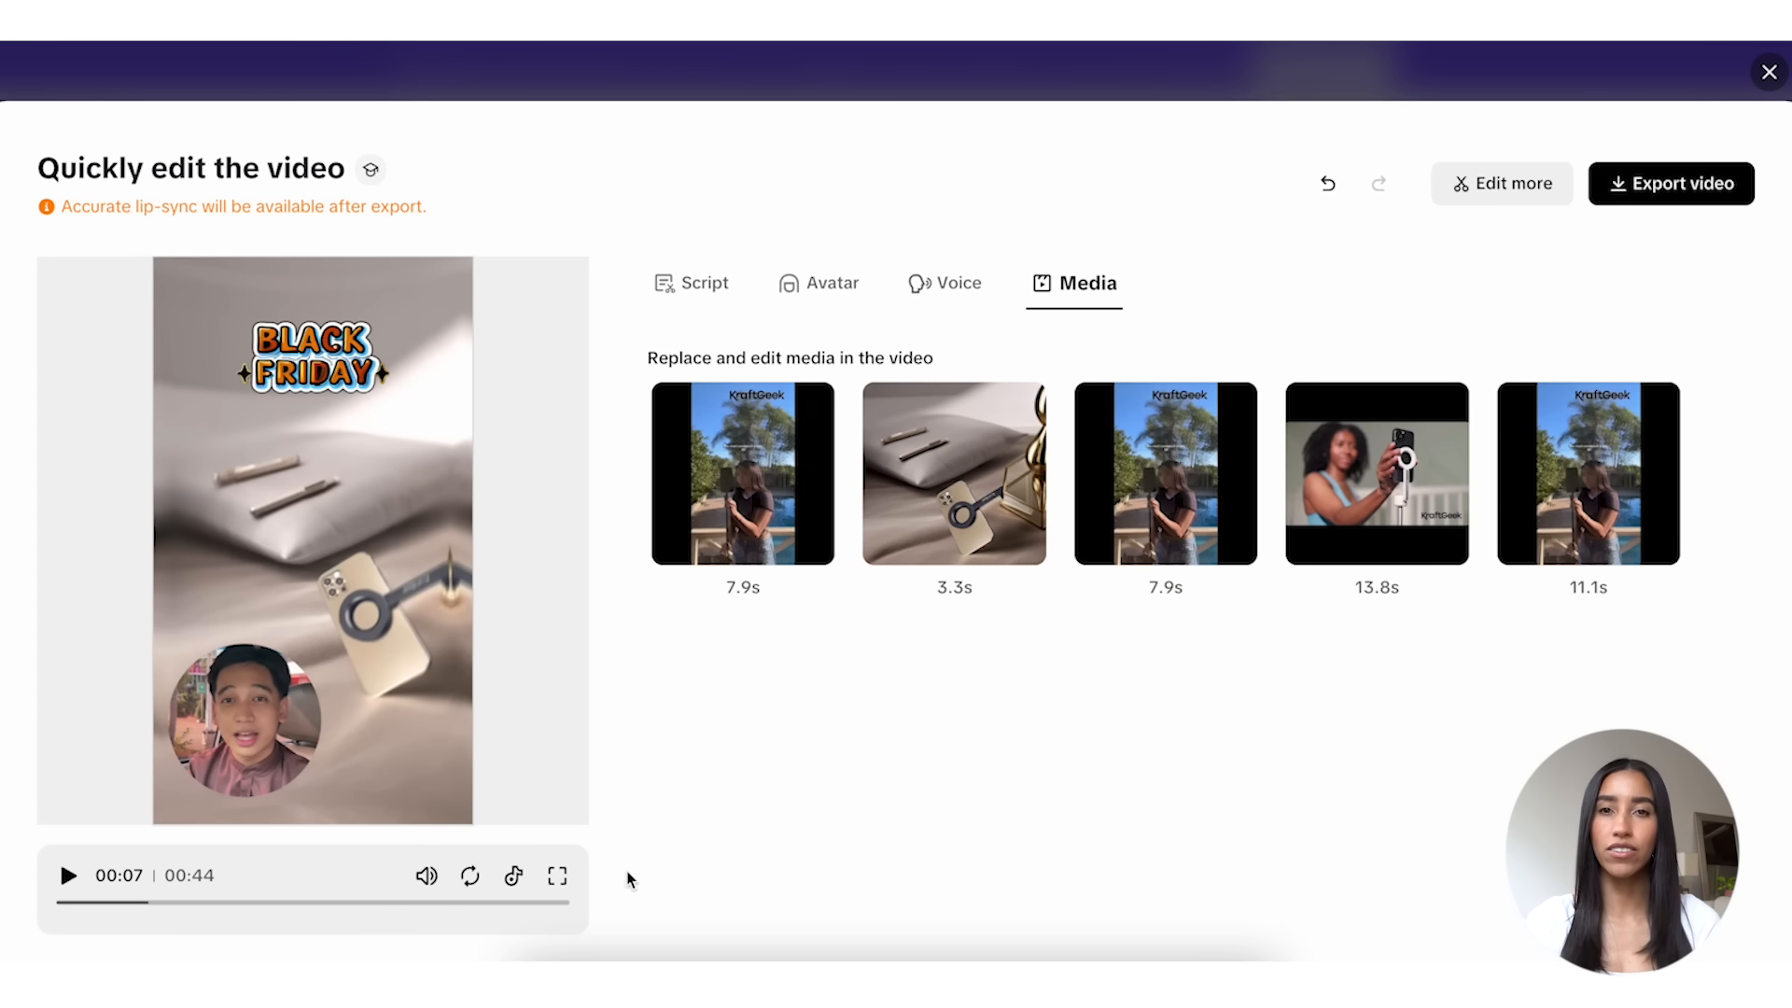
Step: Show the TikTok preview and shrink and reposition the circular avatar just above the account name overlay
left_click(506, 884)
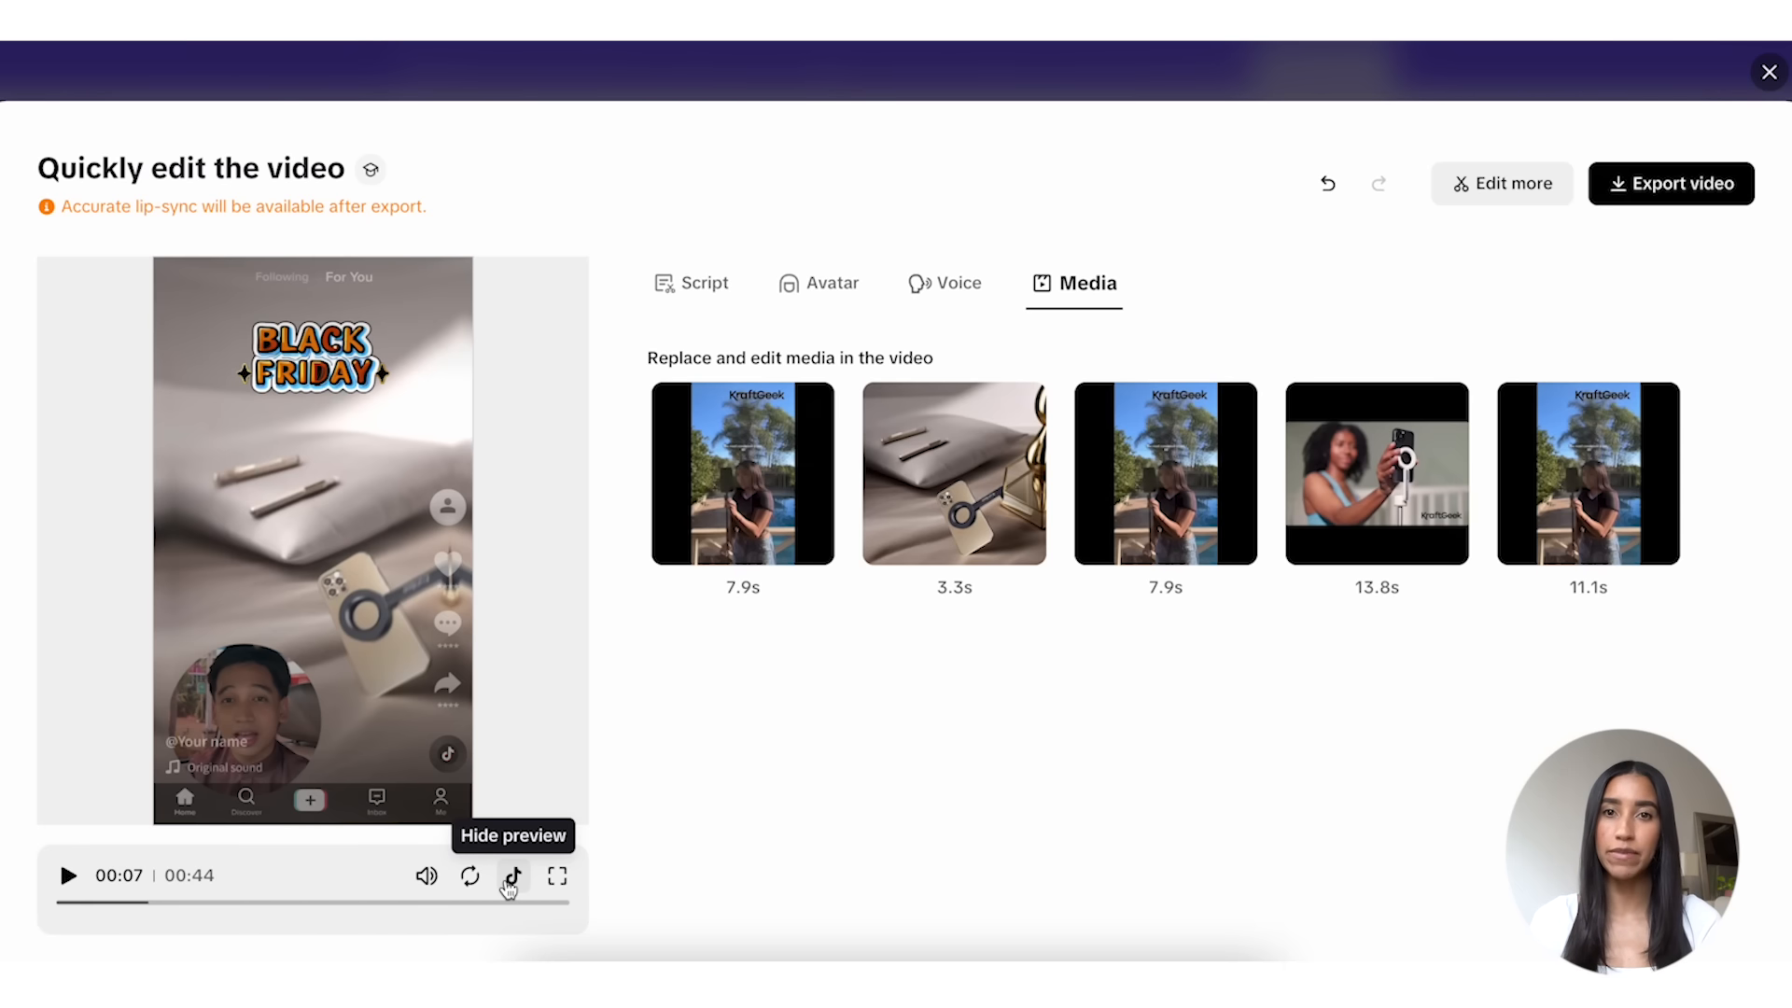
left_click(299, 724)
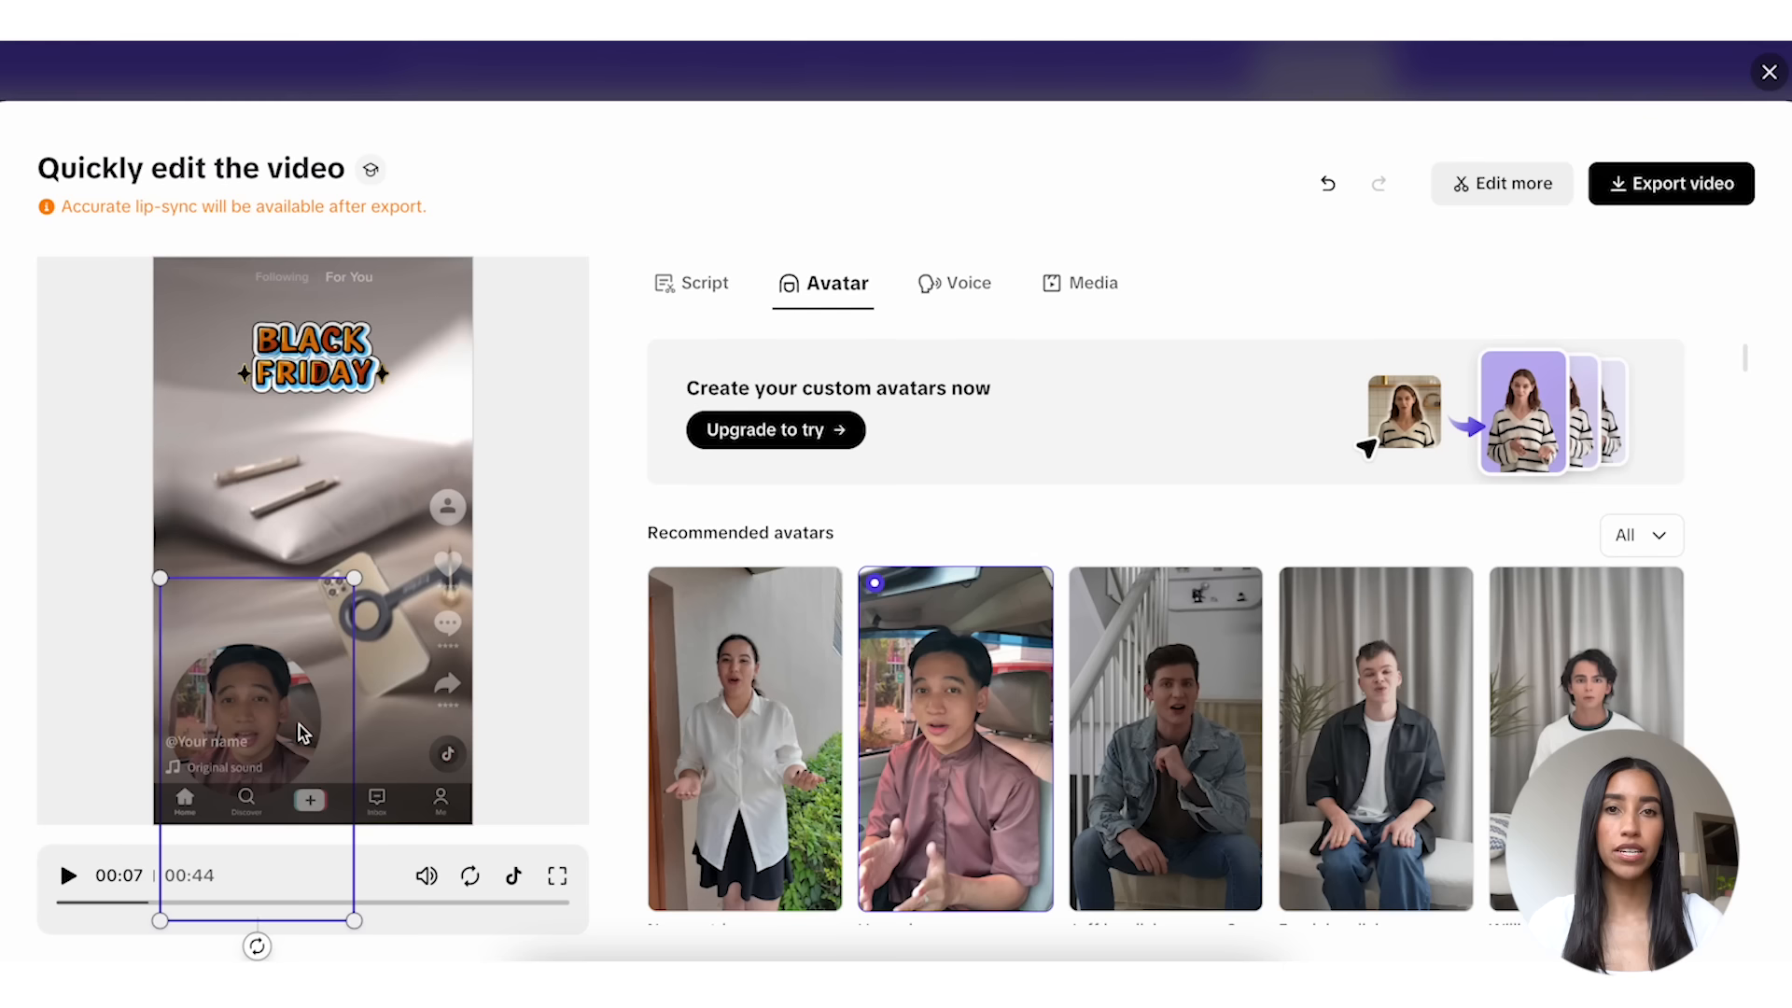
left_click_drag(288, 716, 289, 652)
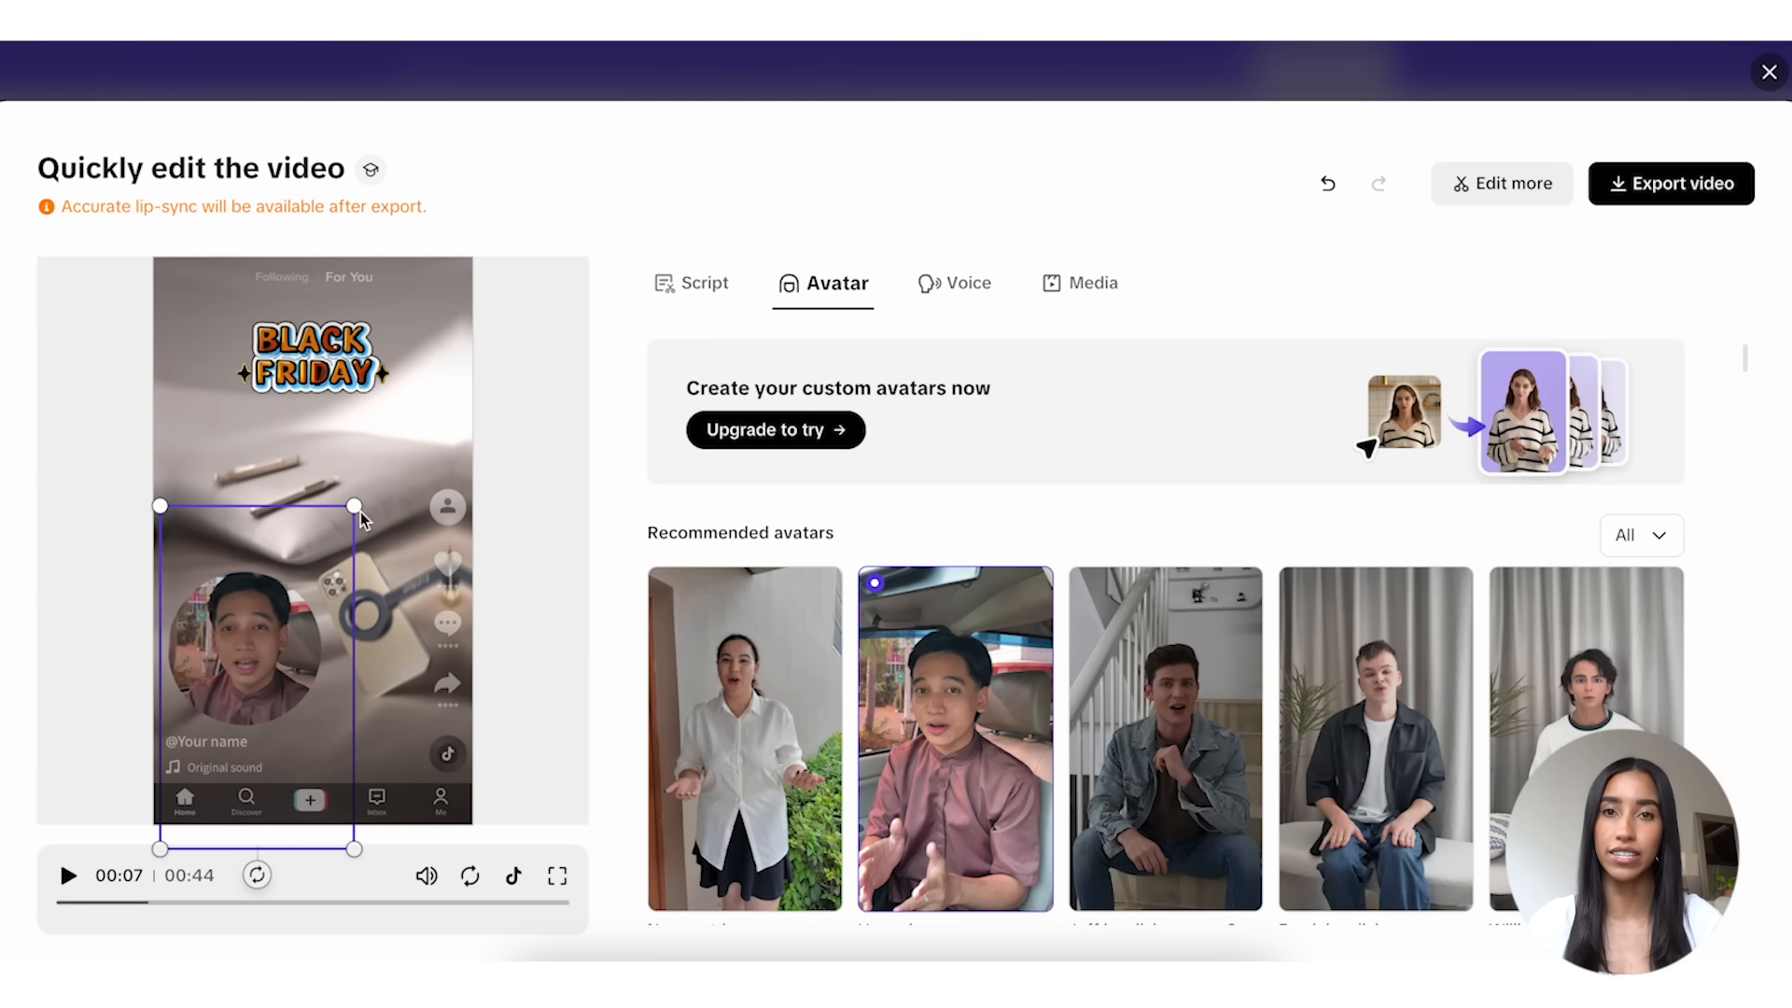
left_click_drag(345, 519, 310, 576)
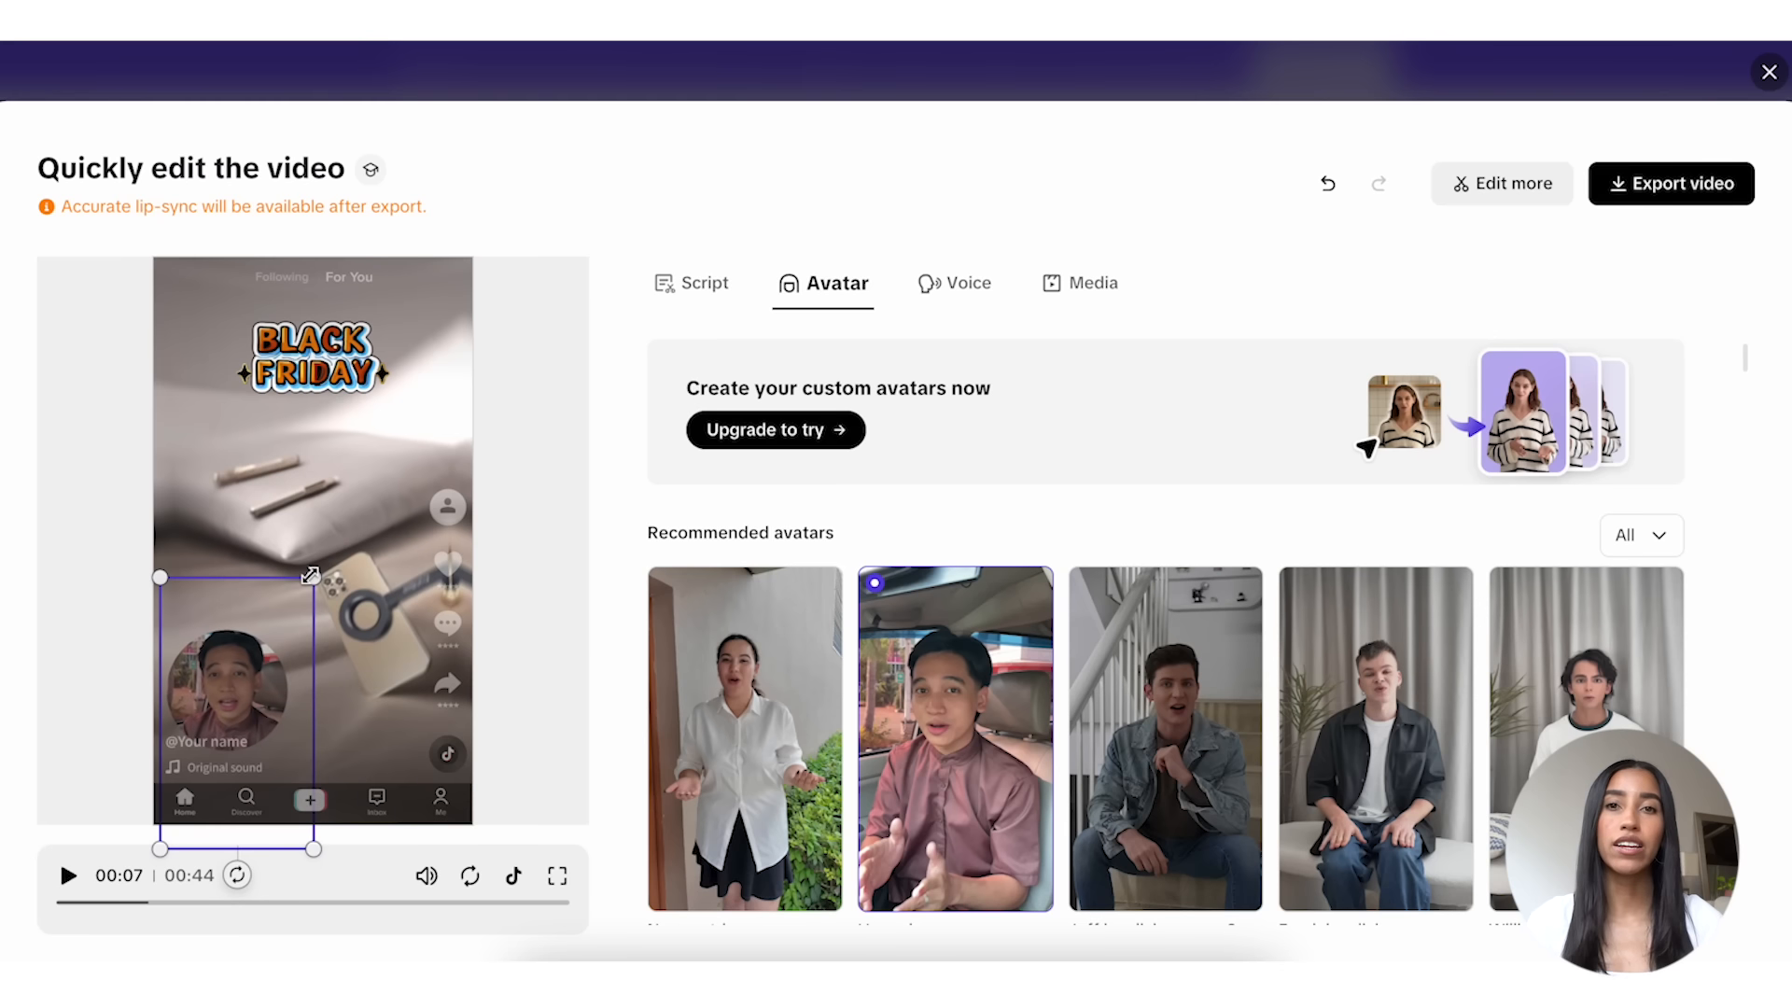
left_click_drag(259, 691, 273, 662)
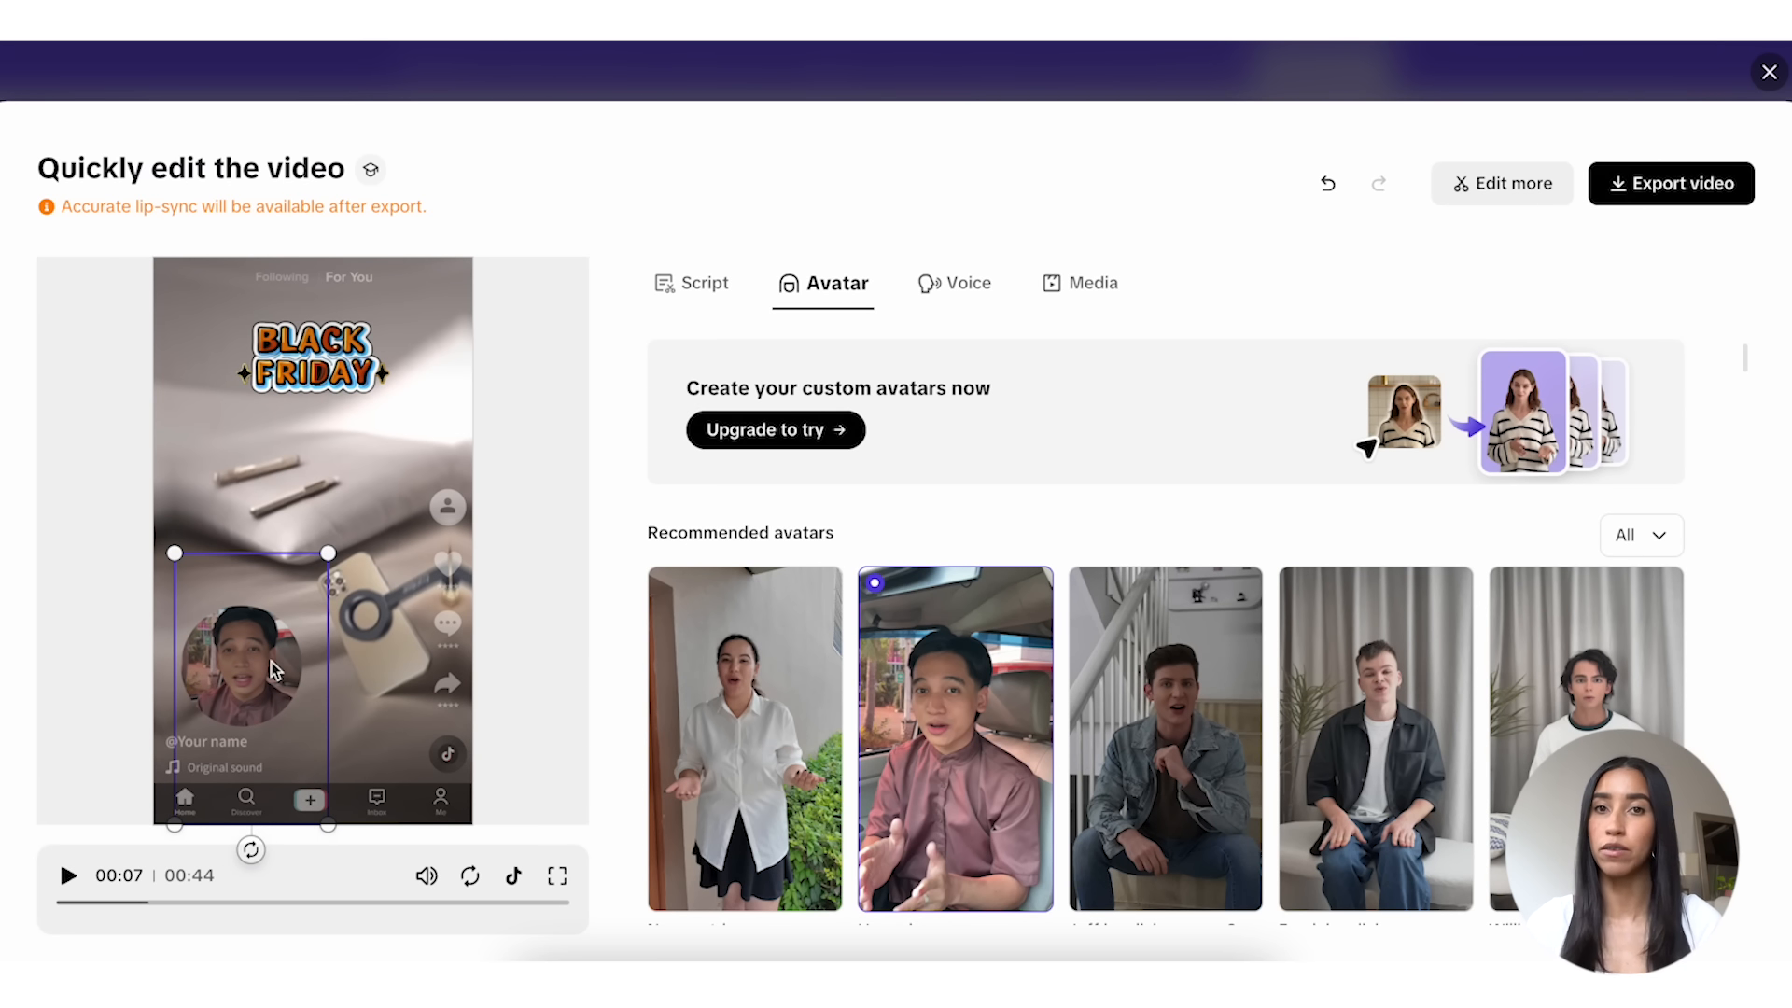
Step: Open the video in the full editor, close the empty adjustment pane, and select the "Heat Of The Summer (Full)" music track in the timeline
left_click(1487, 207)
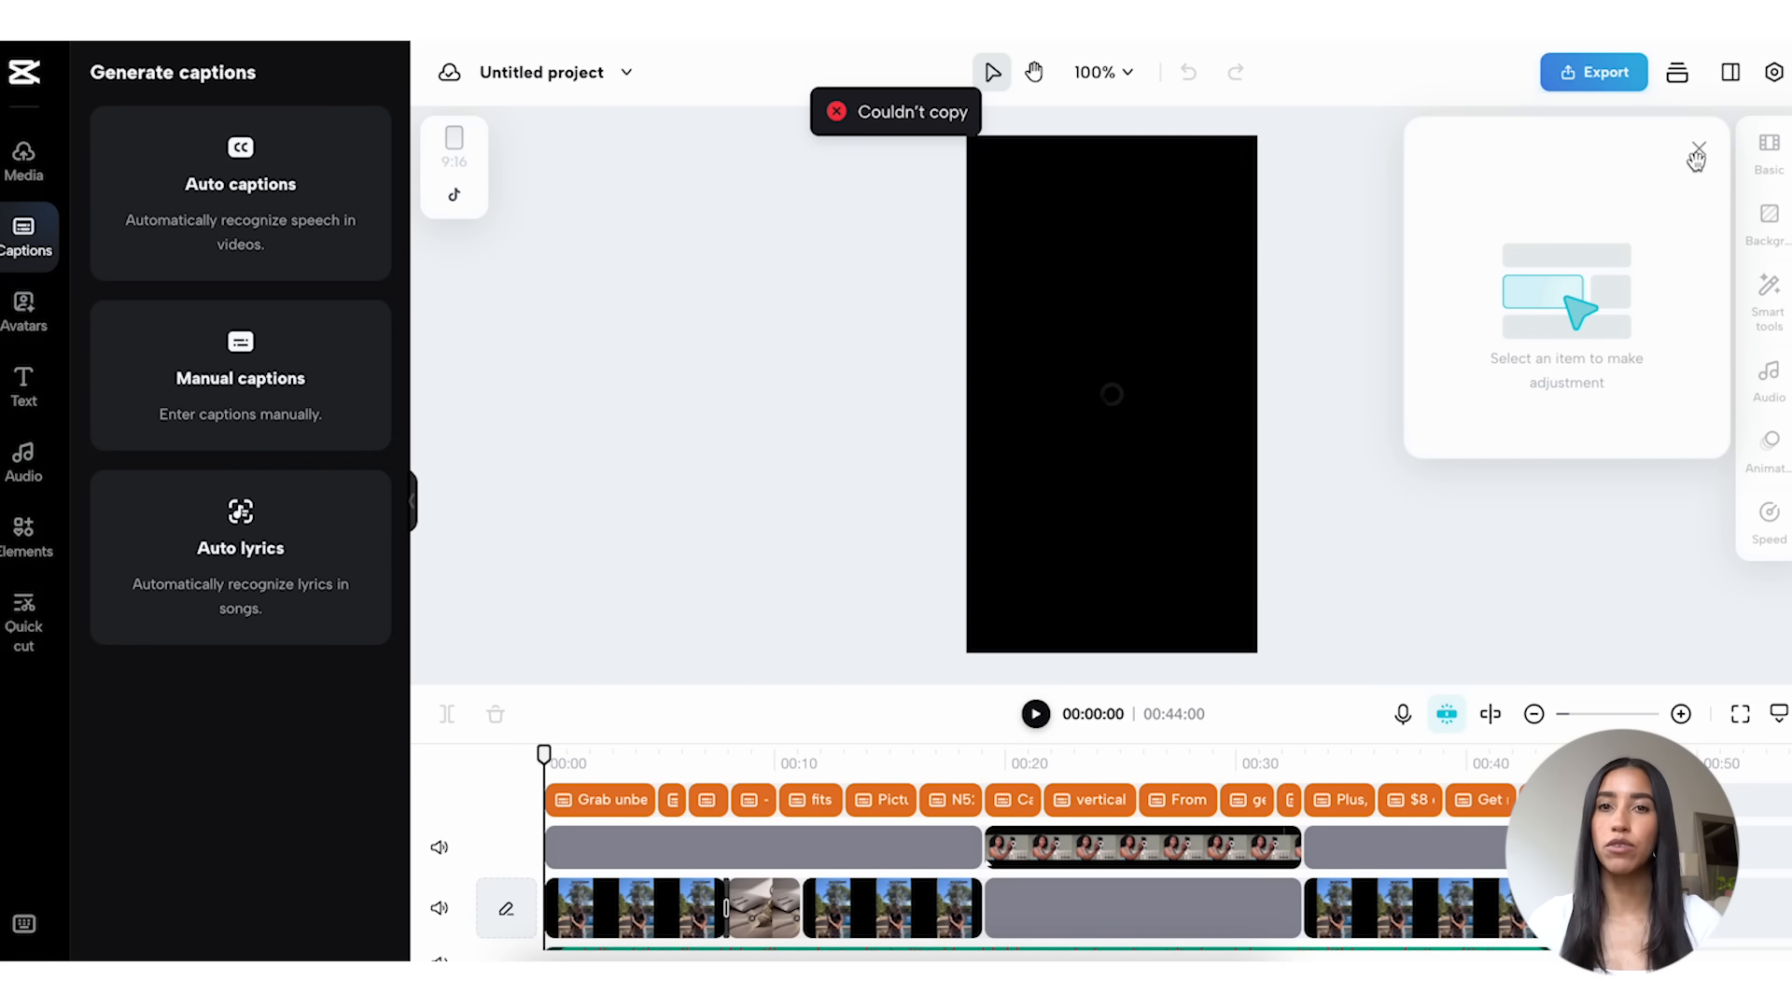
left_click(1698, 150)
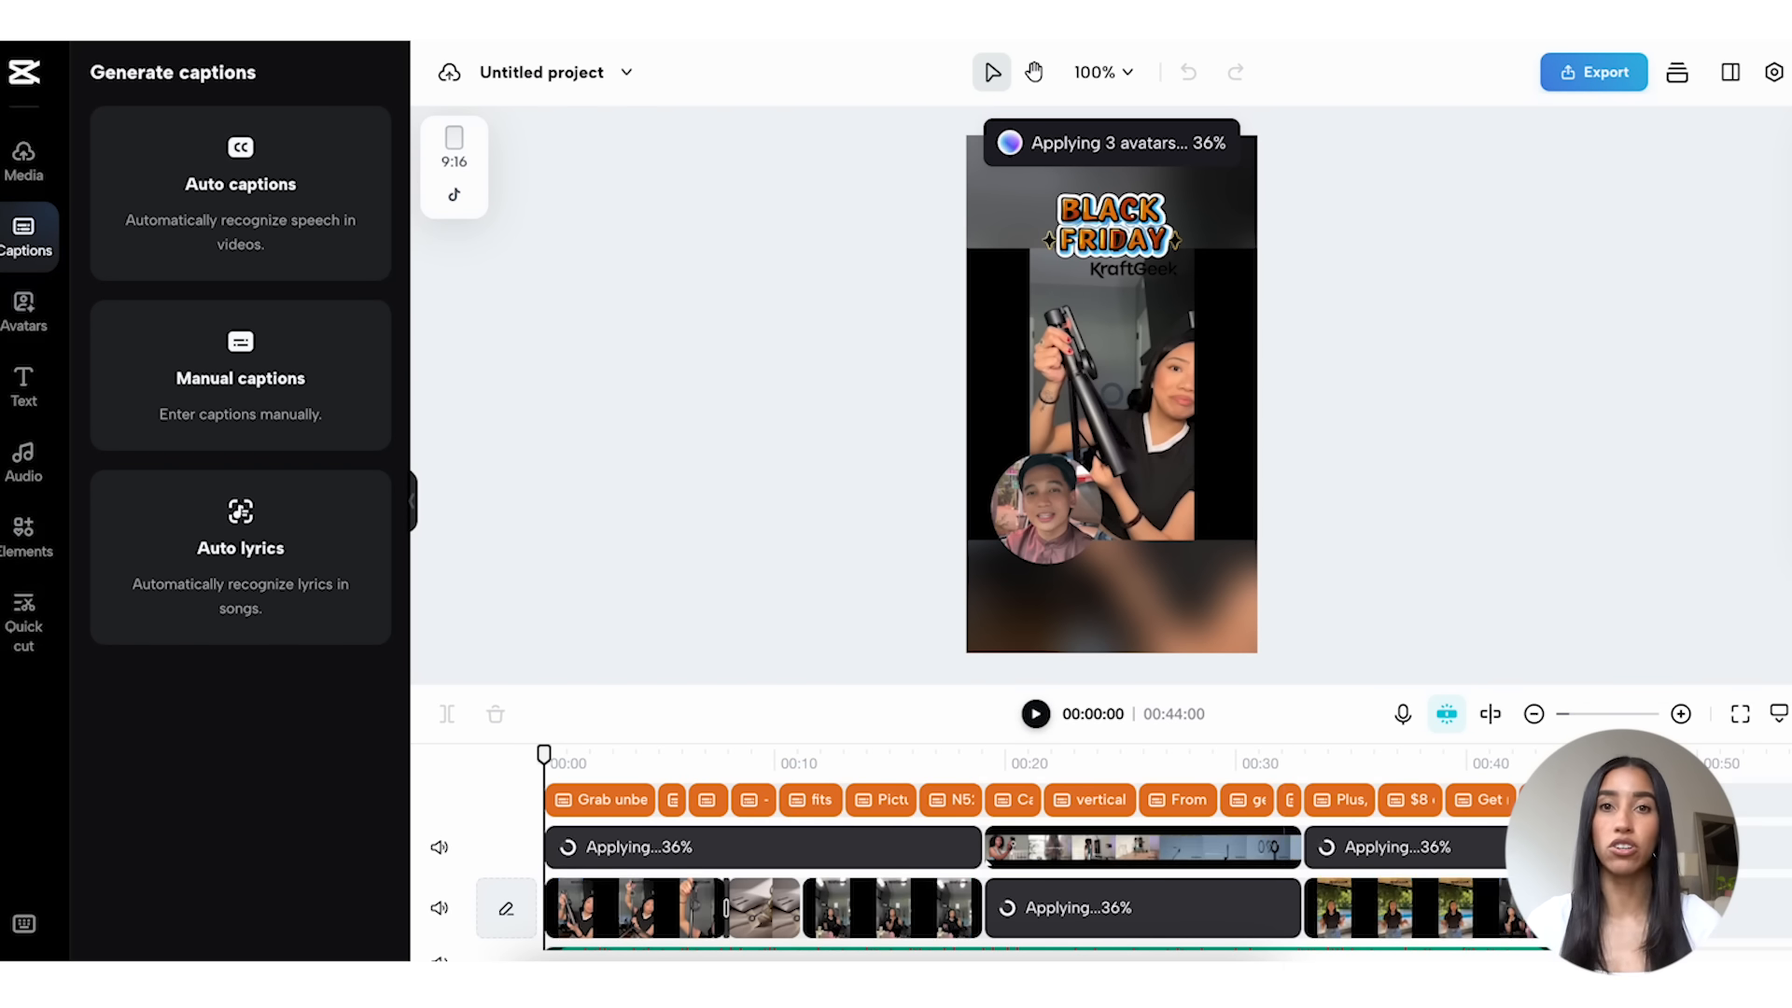
scroll(1622, 840, "down", 2)
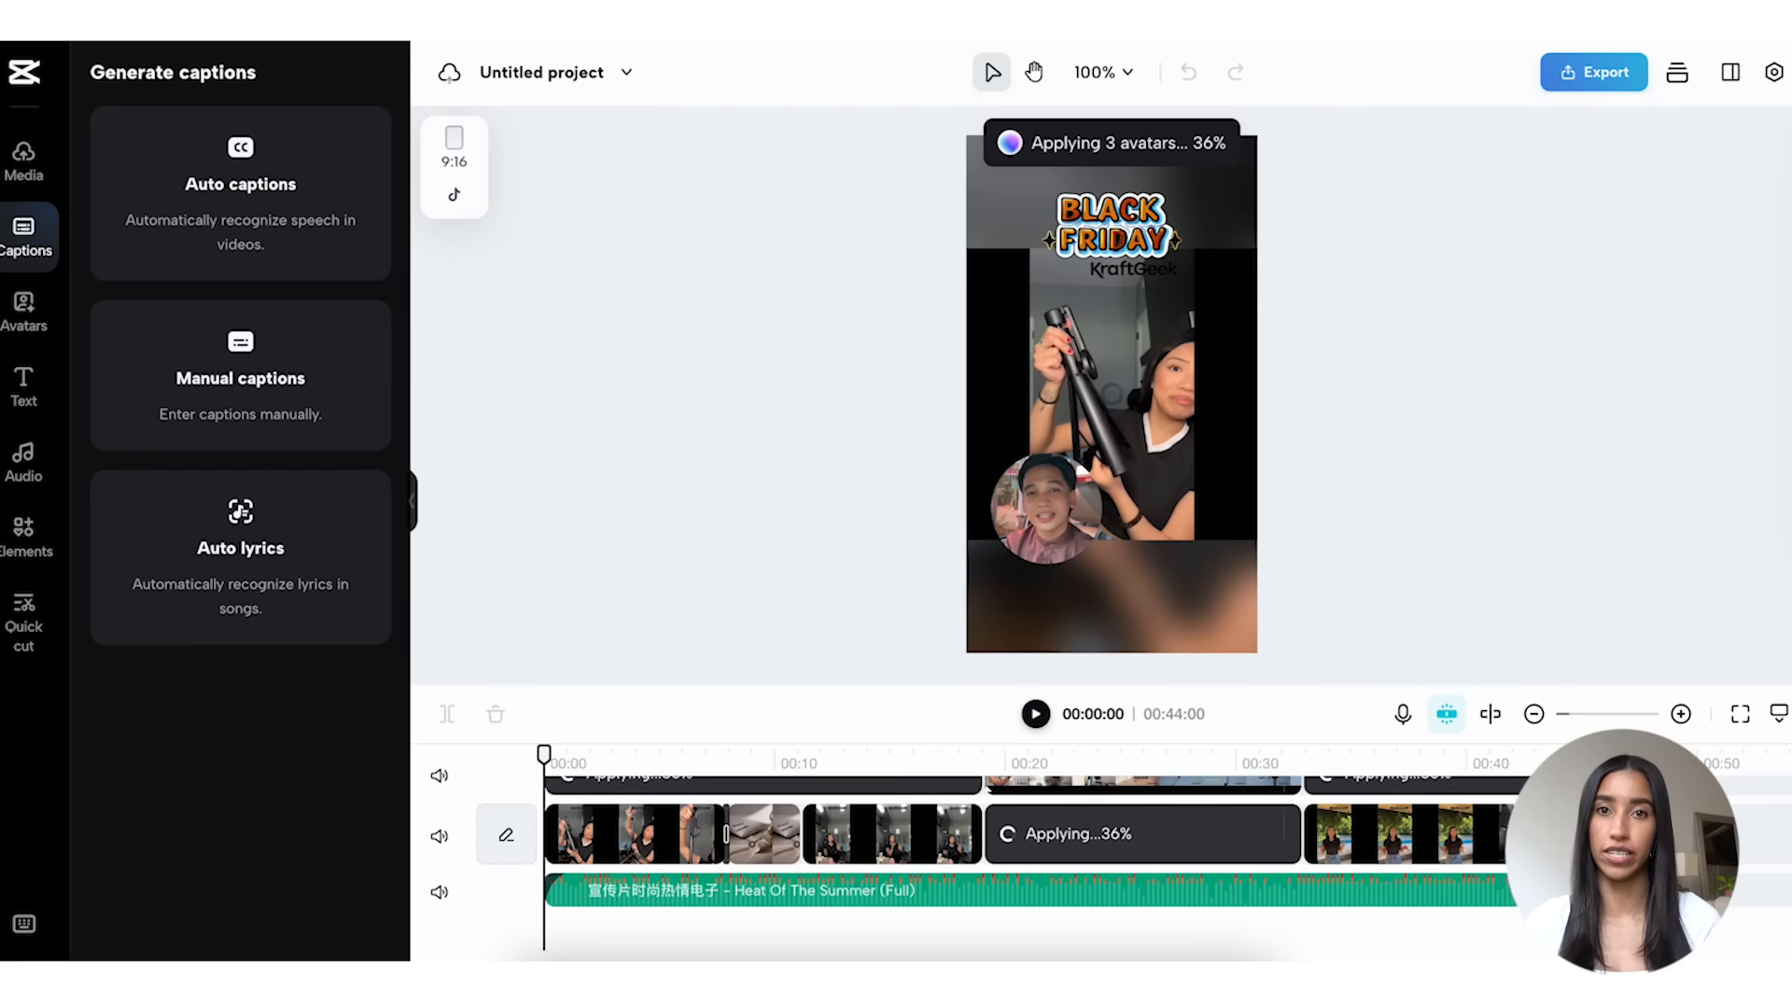
left_click(1465, 875)
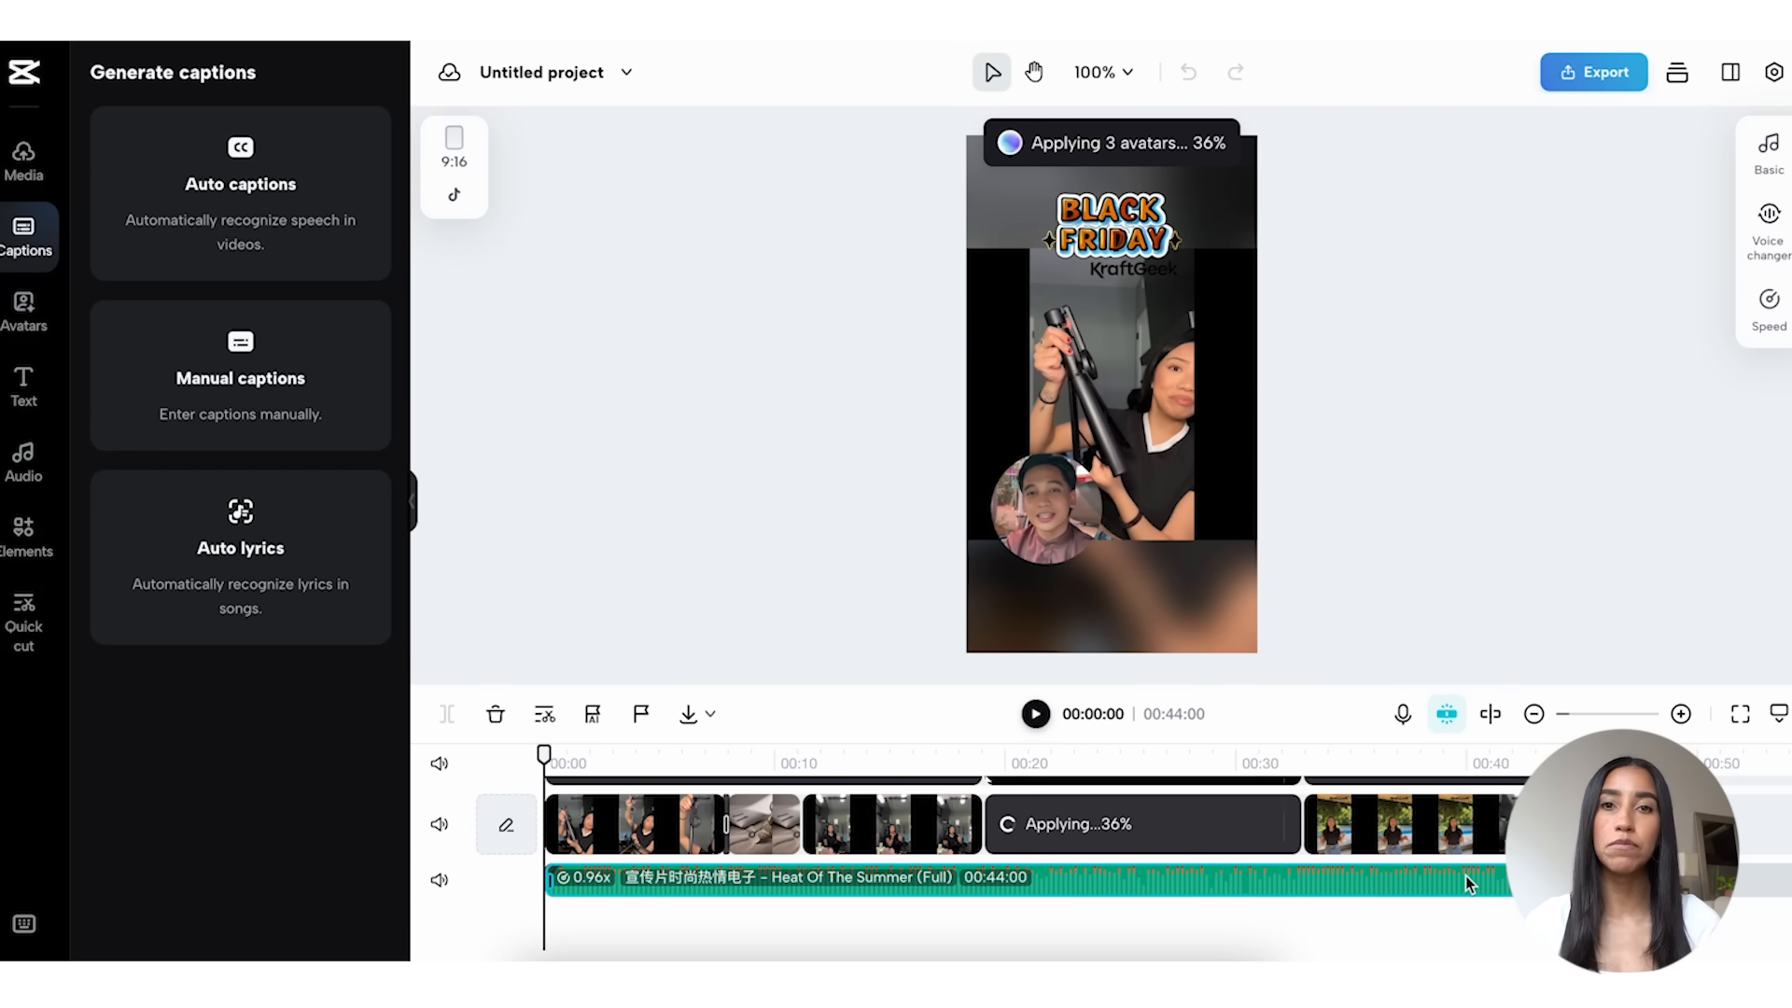
Step: Replace the "Heat Of The Summer (Full)" music with "Friday Night Downtown" from the Sale category and cut off the excess beyond 44 seconds
key("Delete")
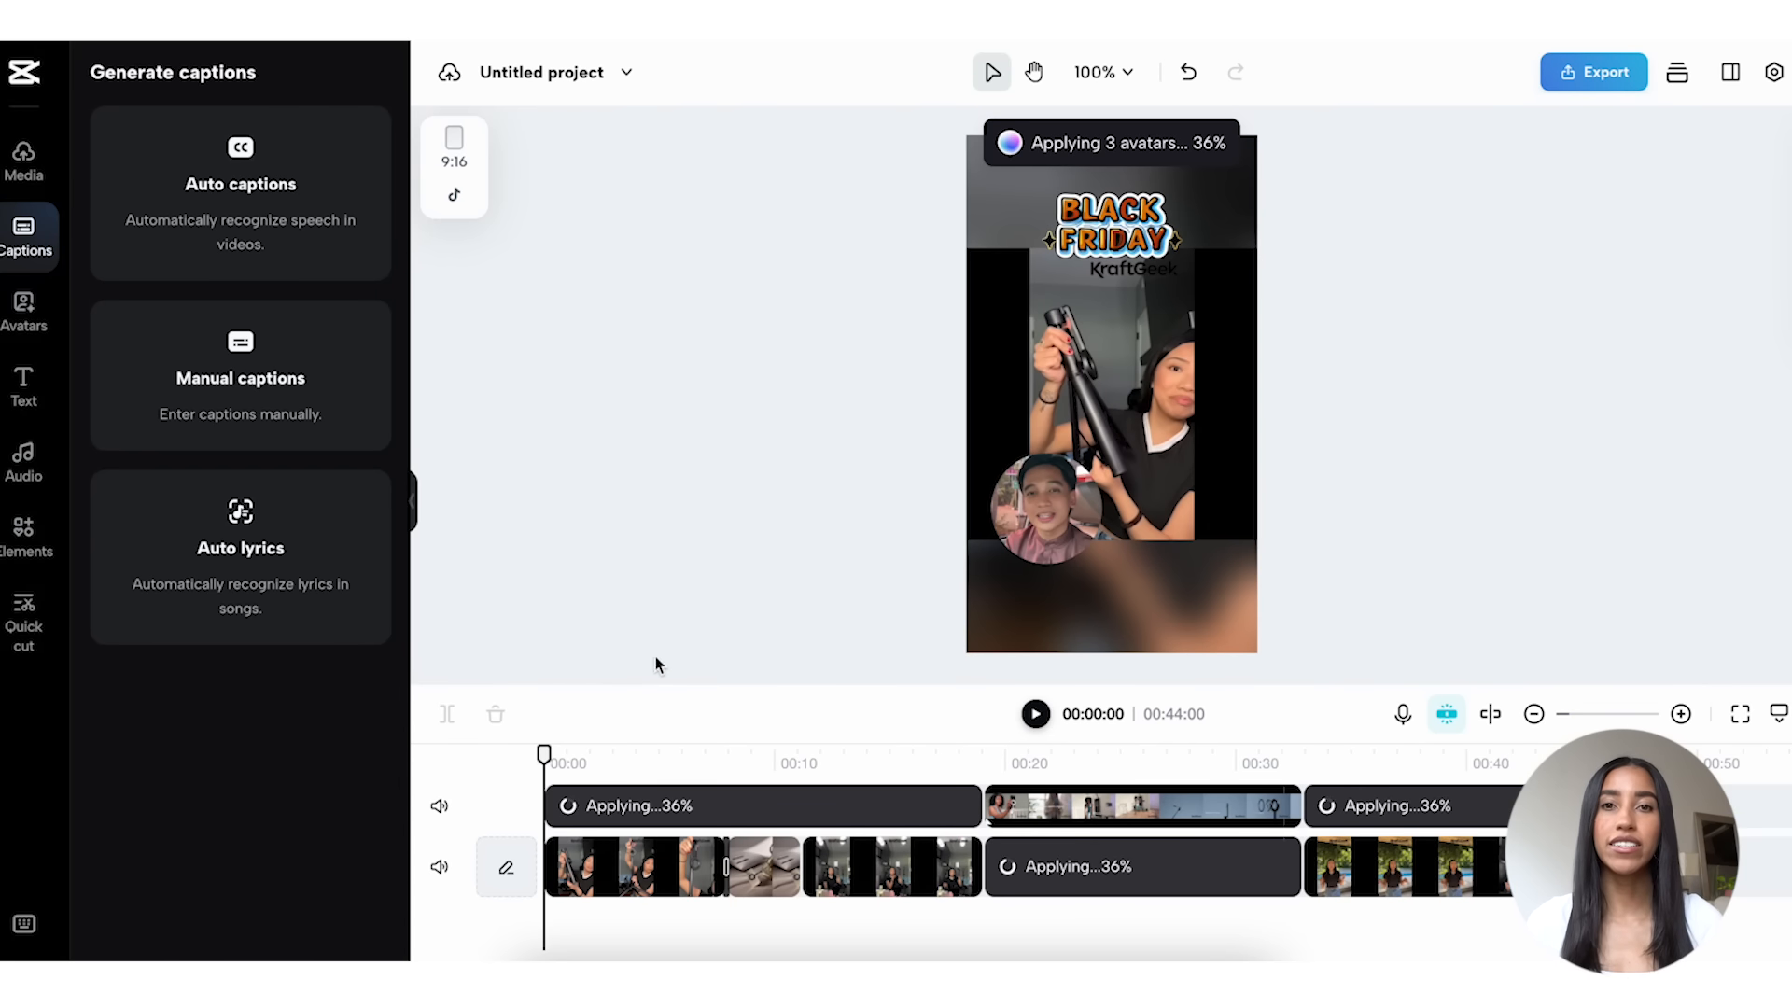
left_click(30, 462)
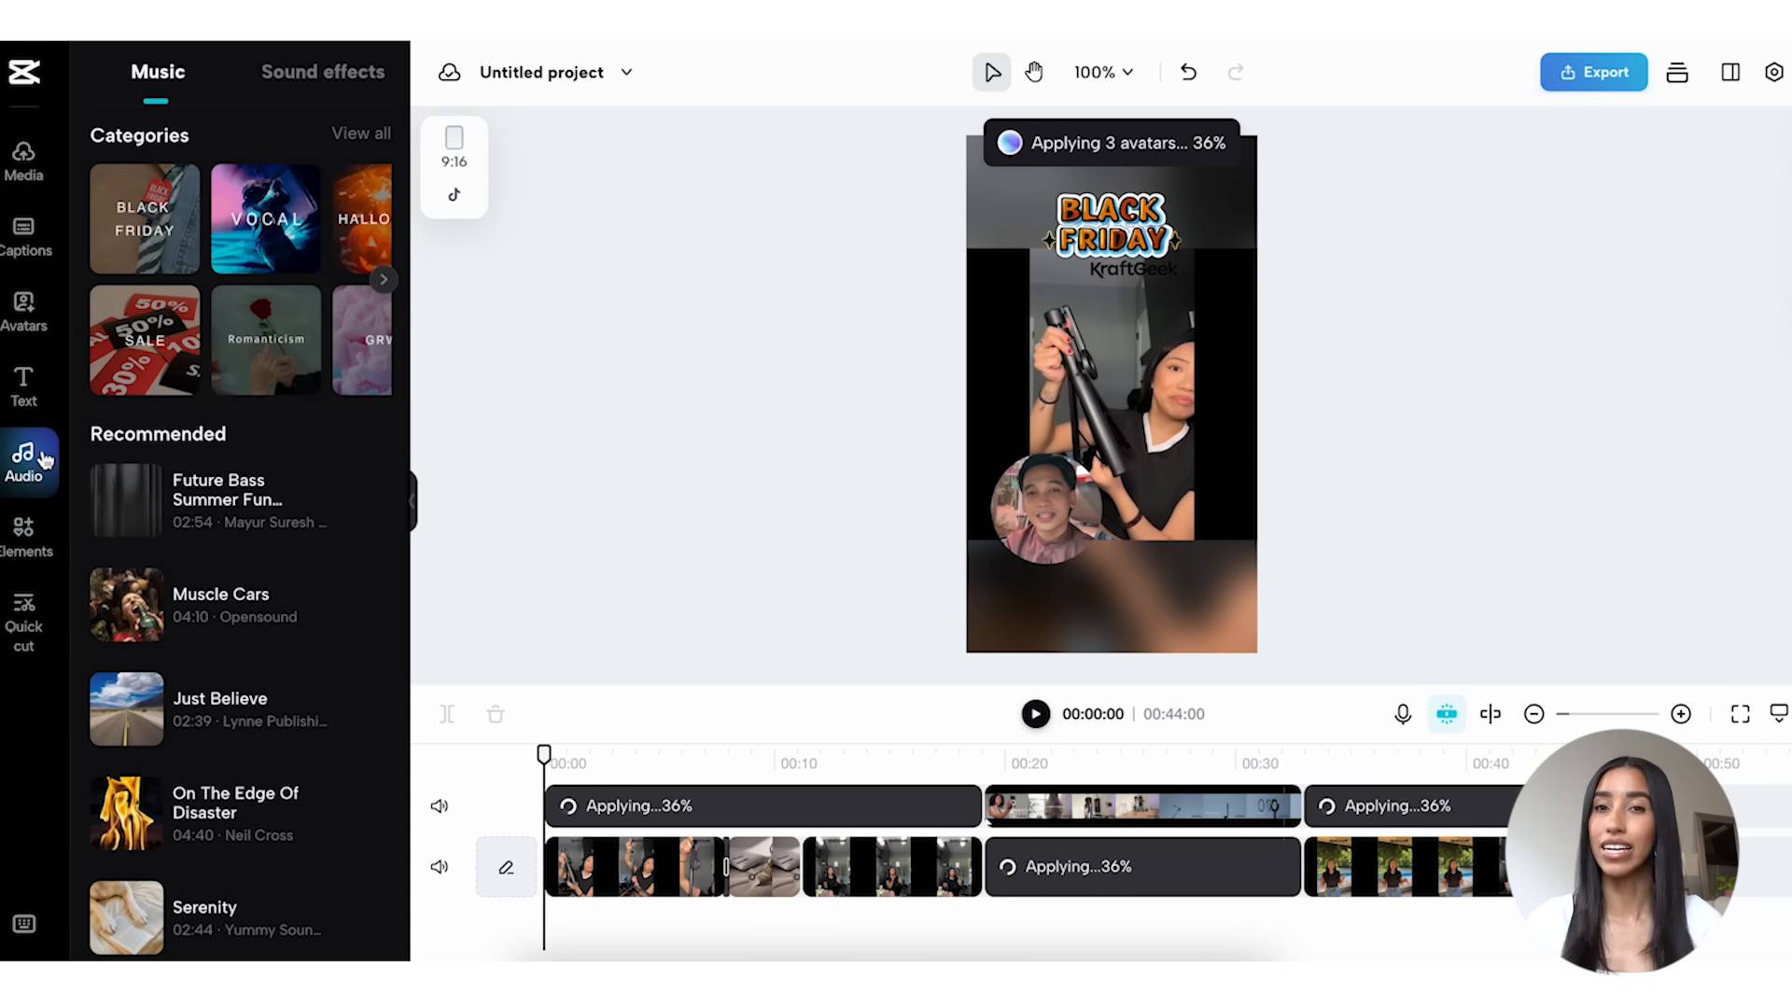
left_click(148, 341)
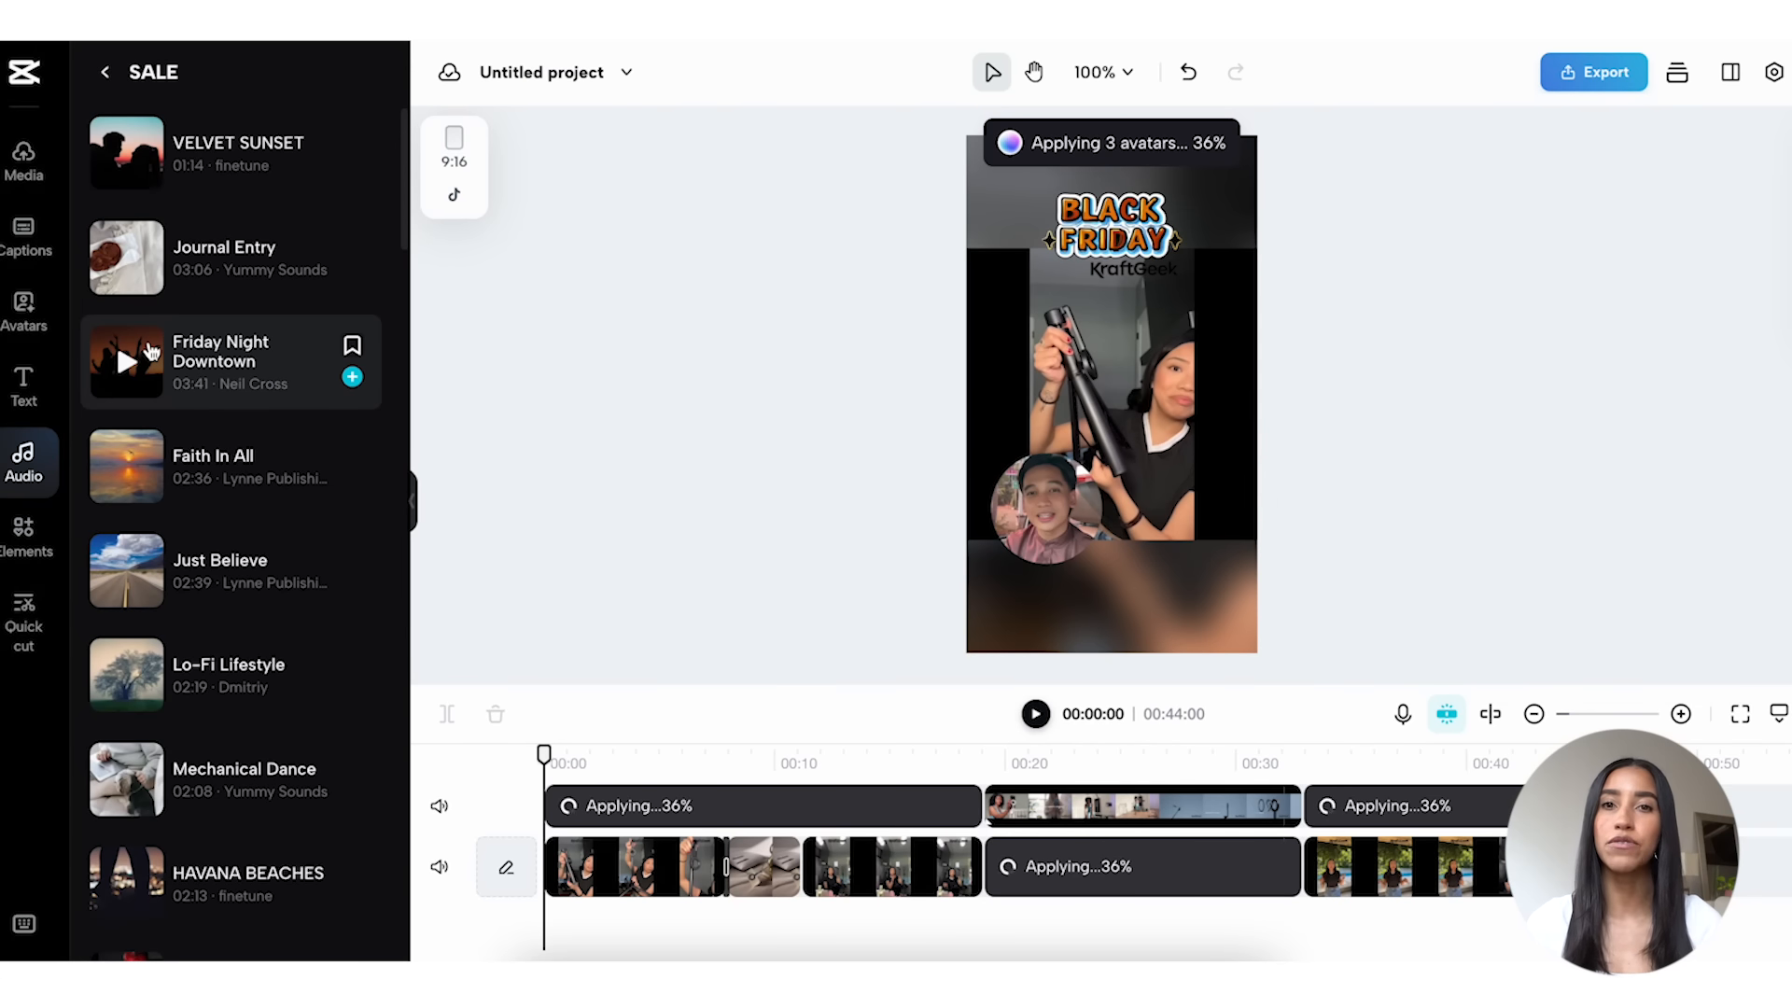
left_click(129, 364)
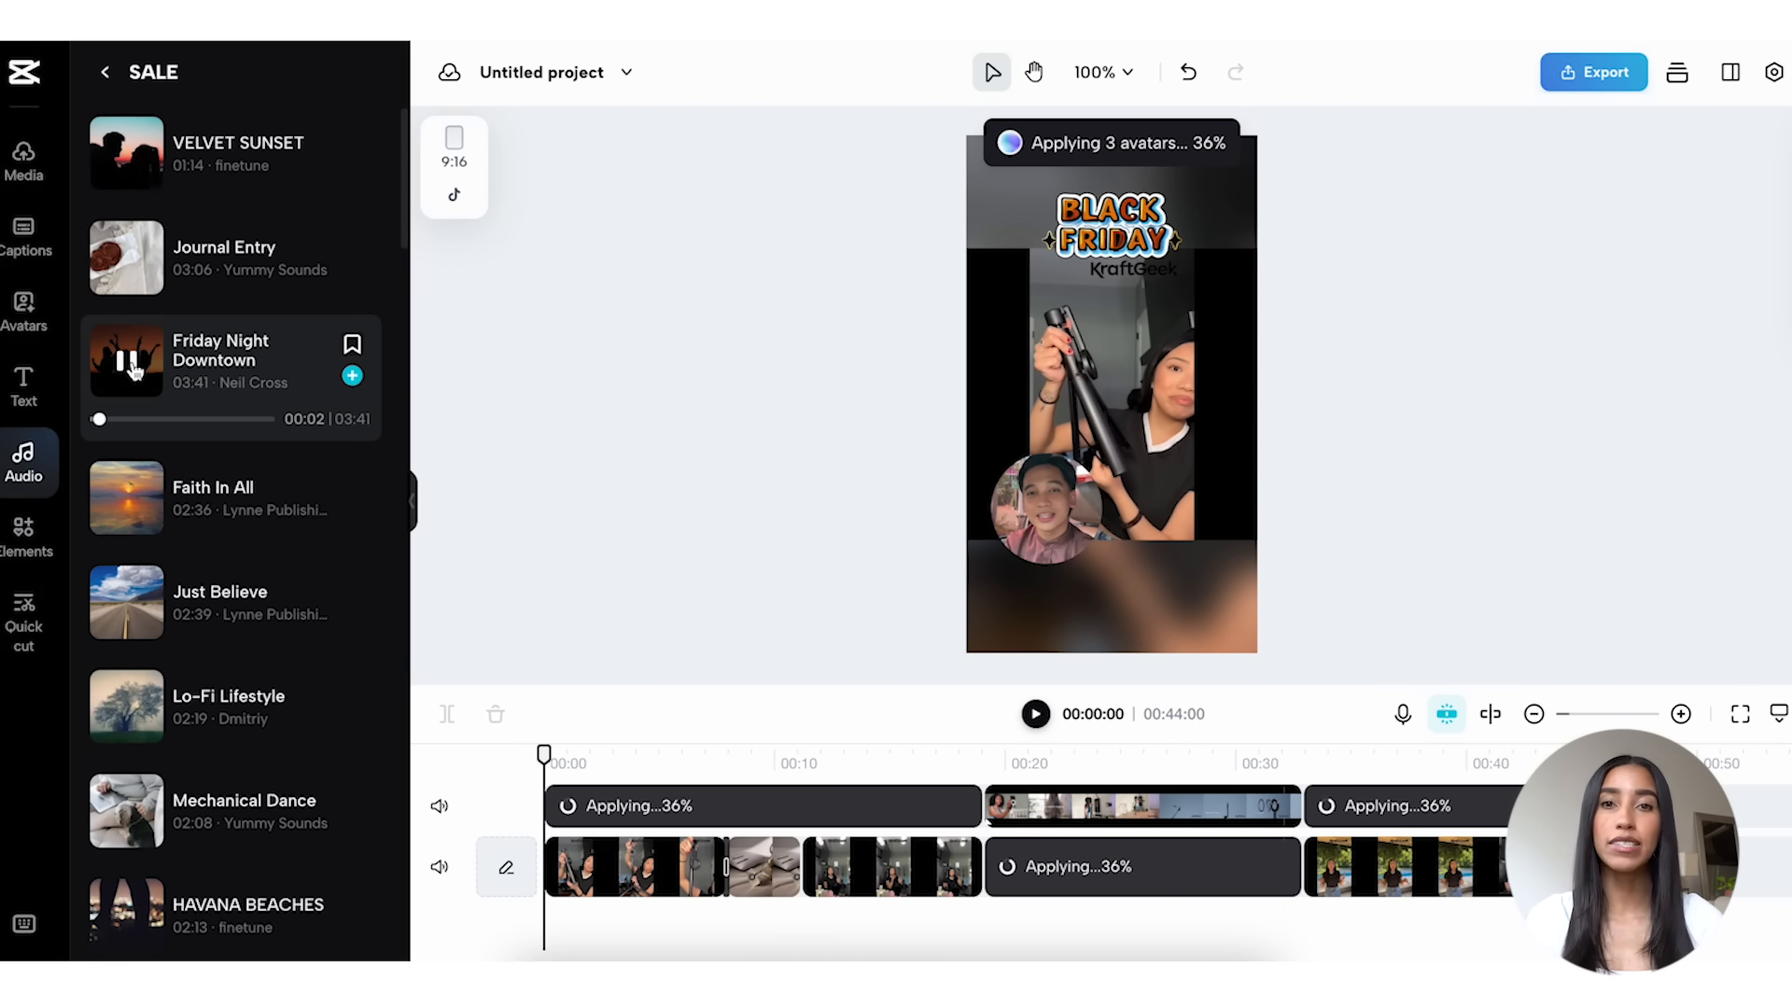
left_click_drag(133, 370, 541, 935)
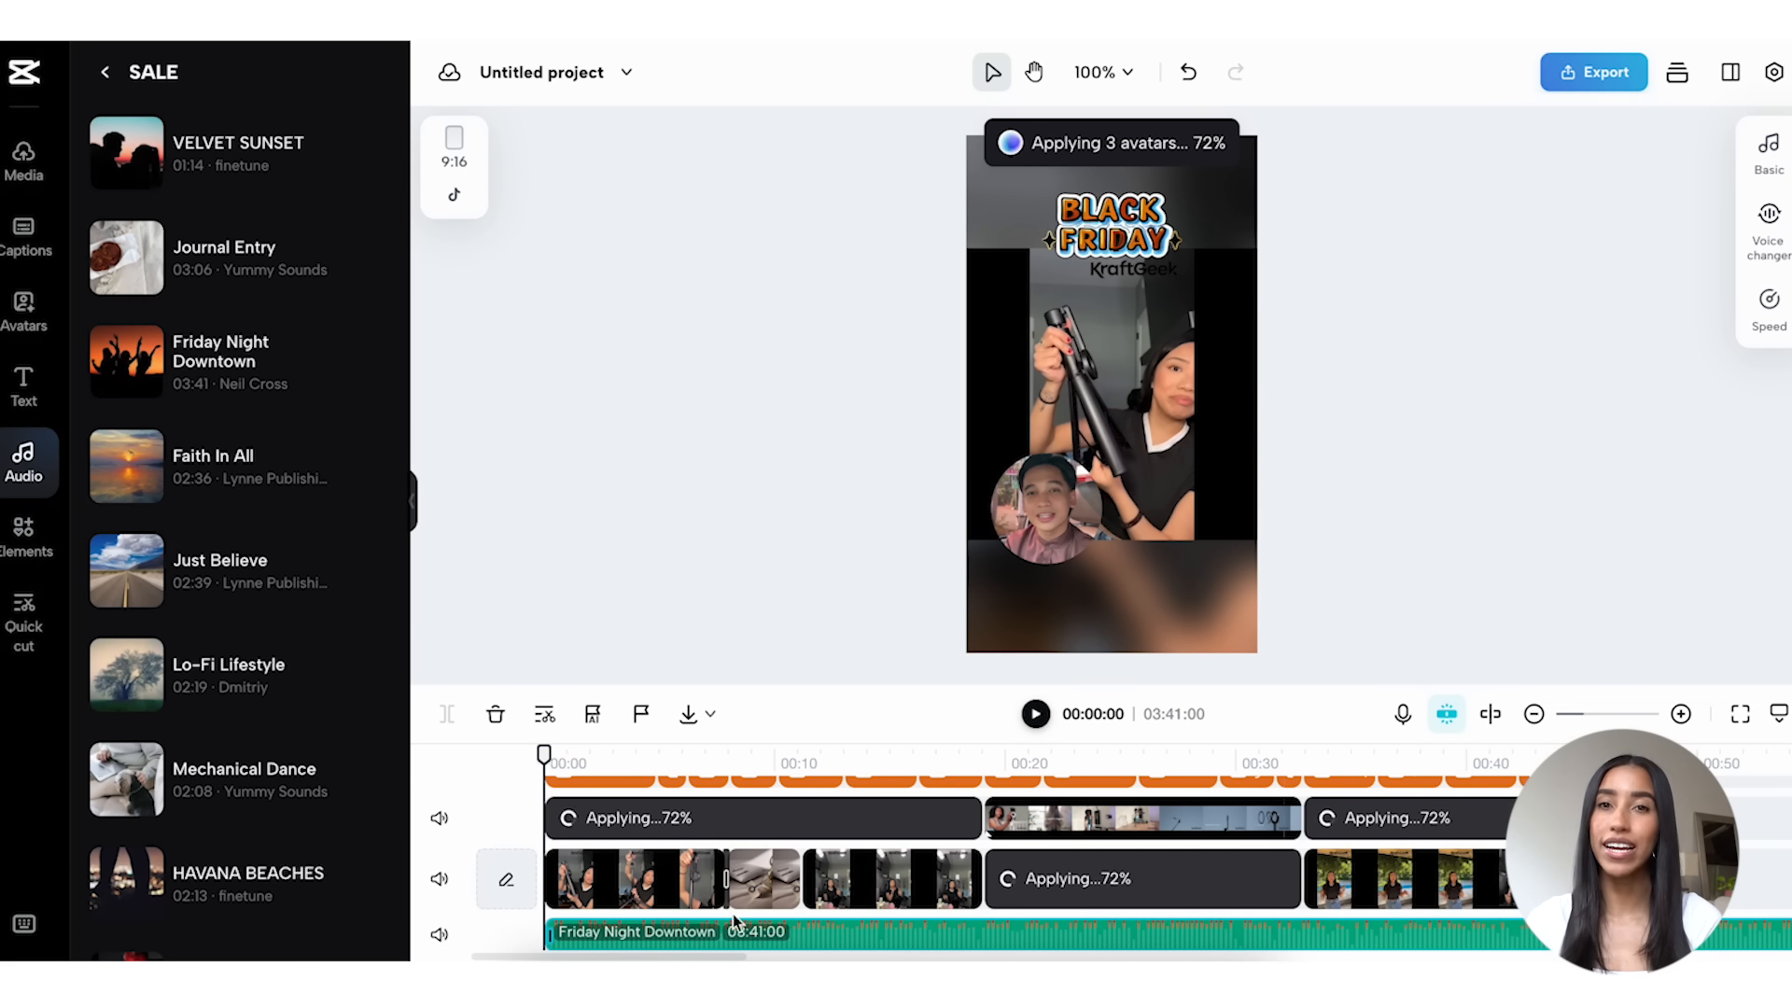
key("Delete")
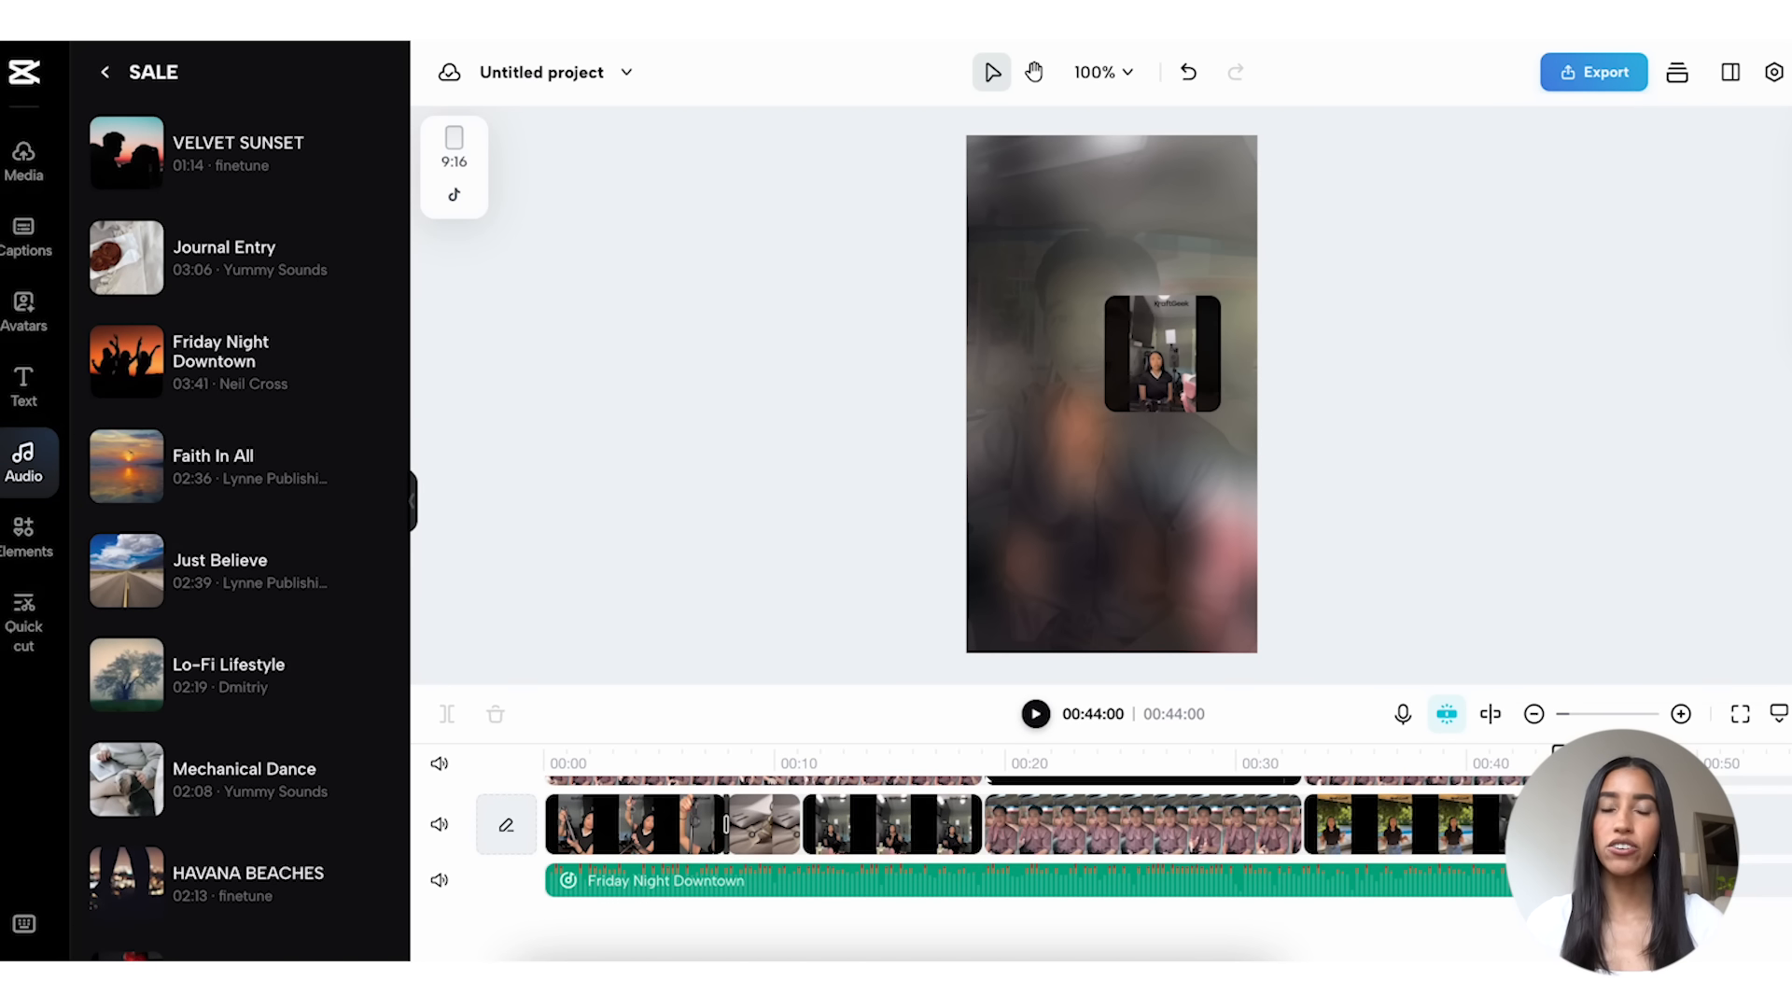
Step: Browse the stock videos, photos, effects and transitions offered in the elements library
left_click(37, 539)
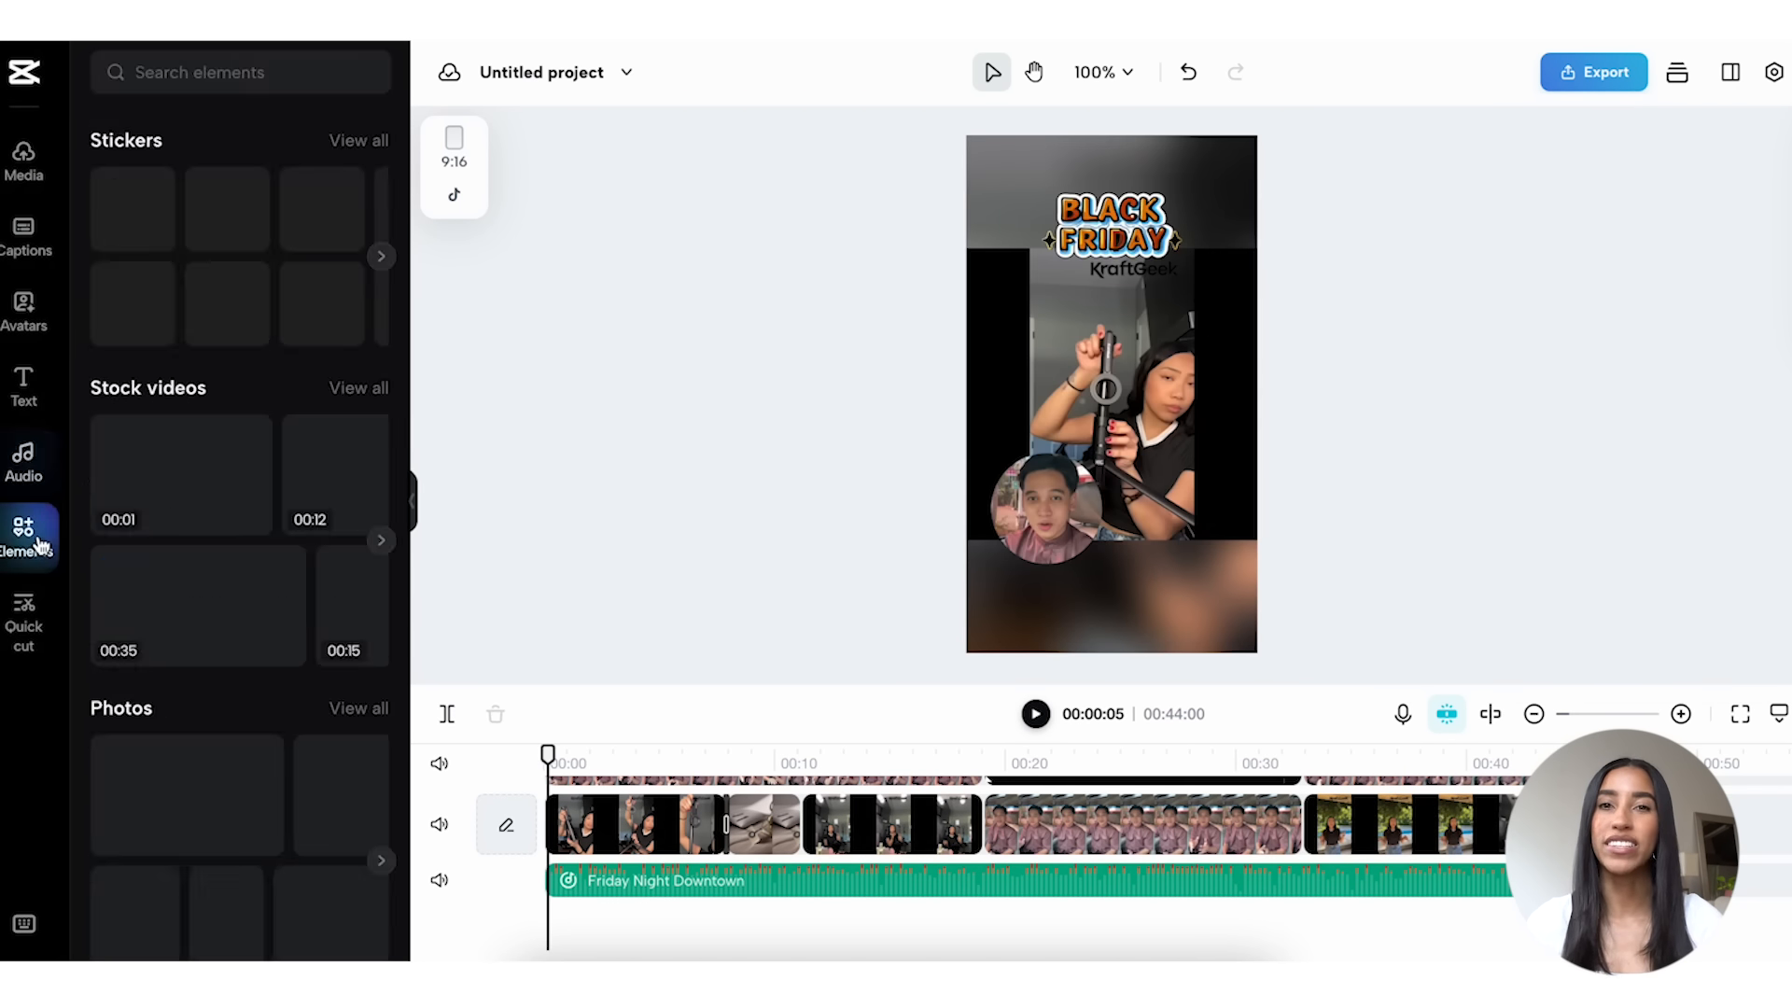
scroll(208, 472, "down", 2)
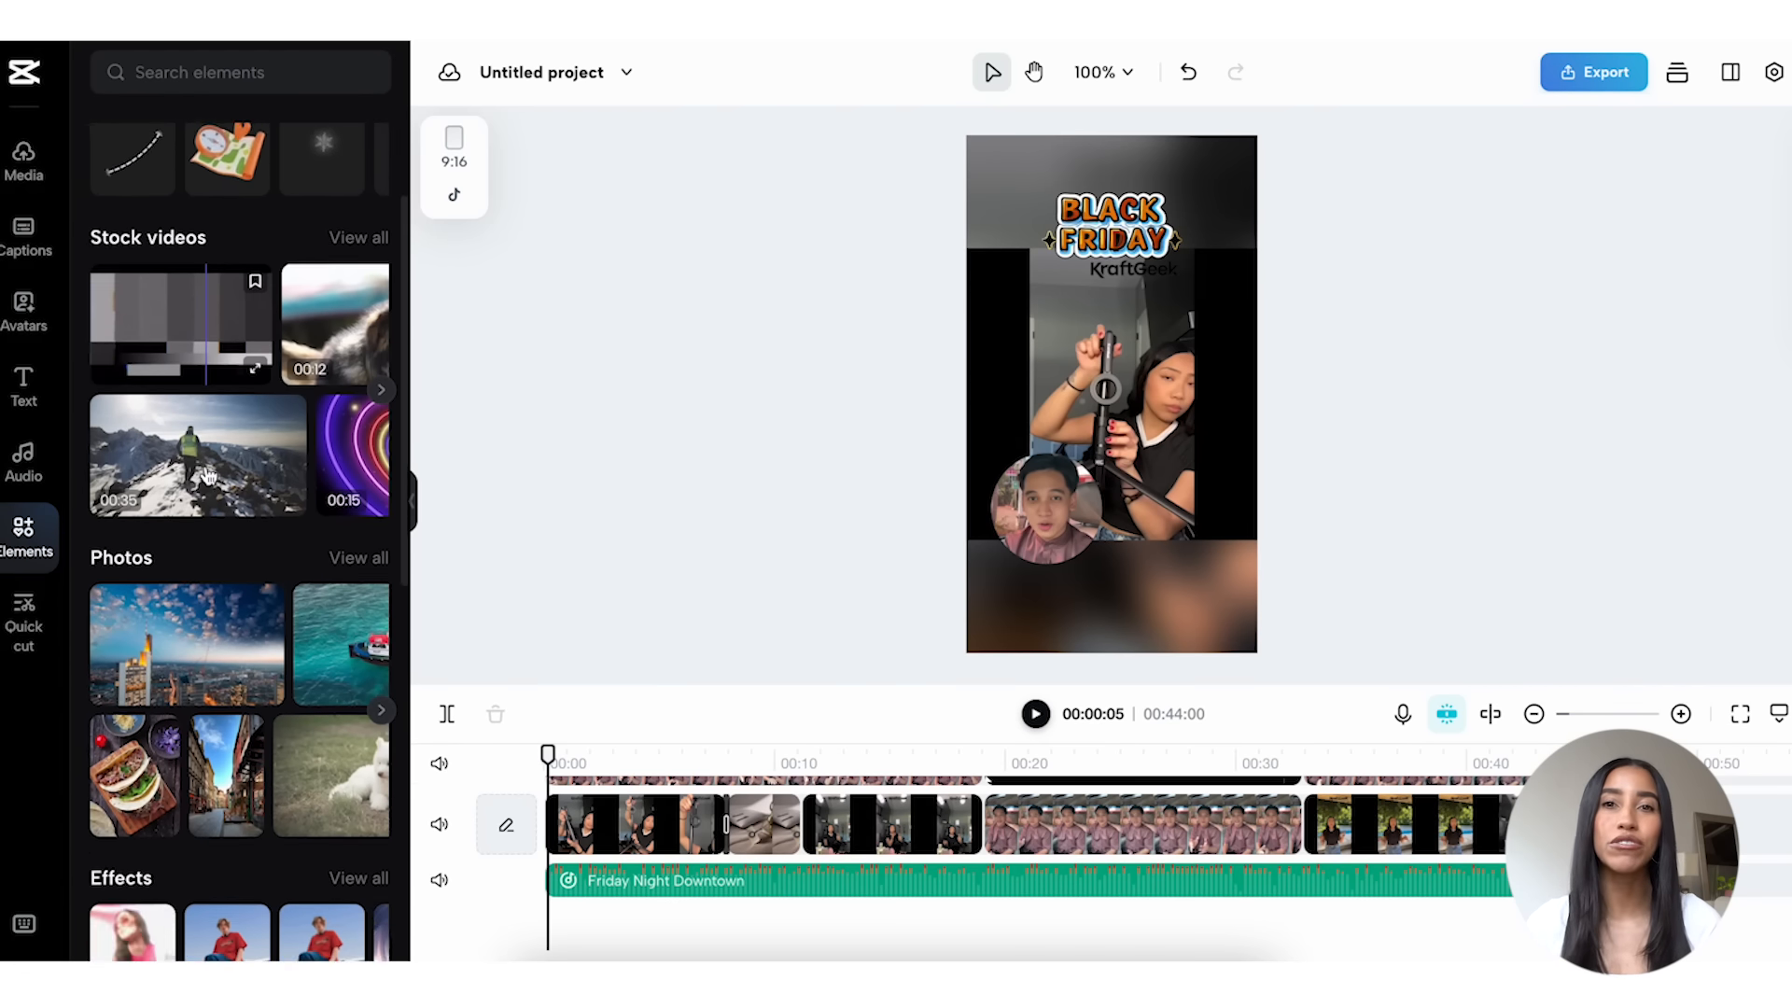
scroll(207, 473, "down", 4)
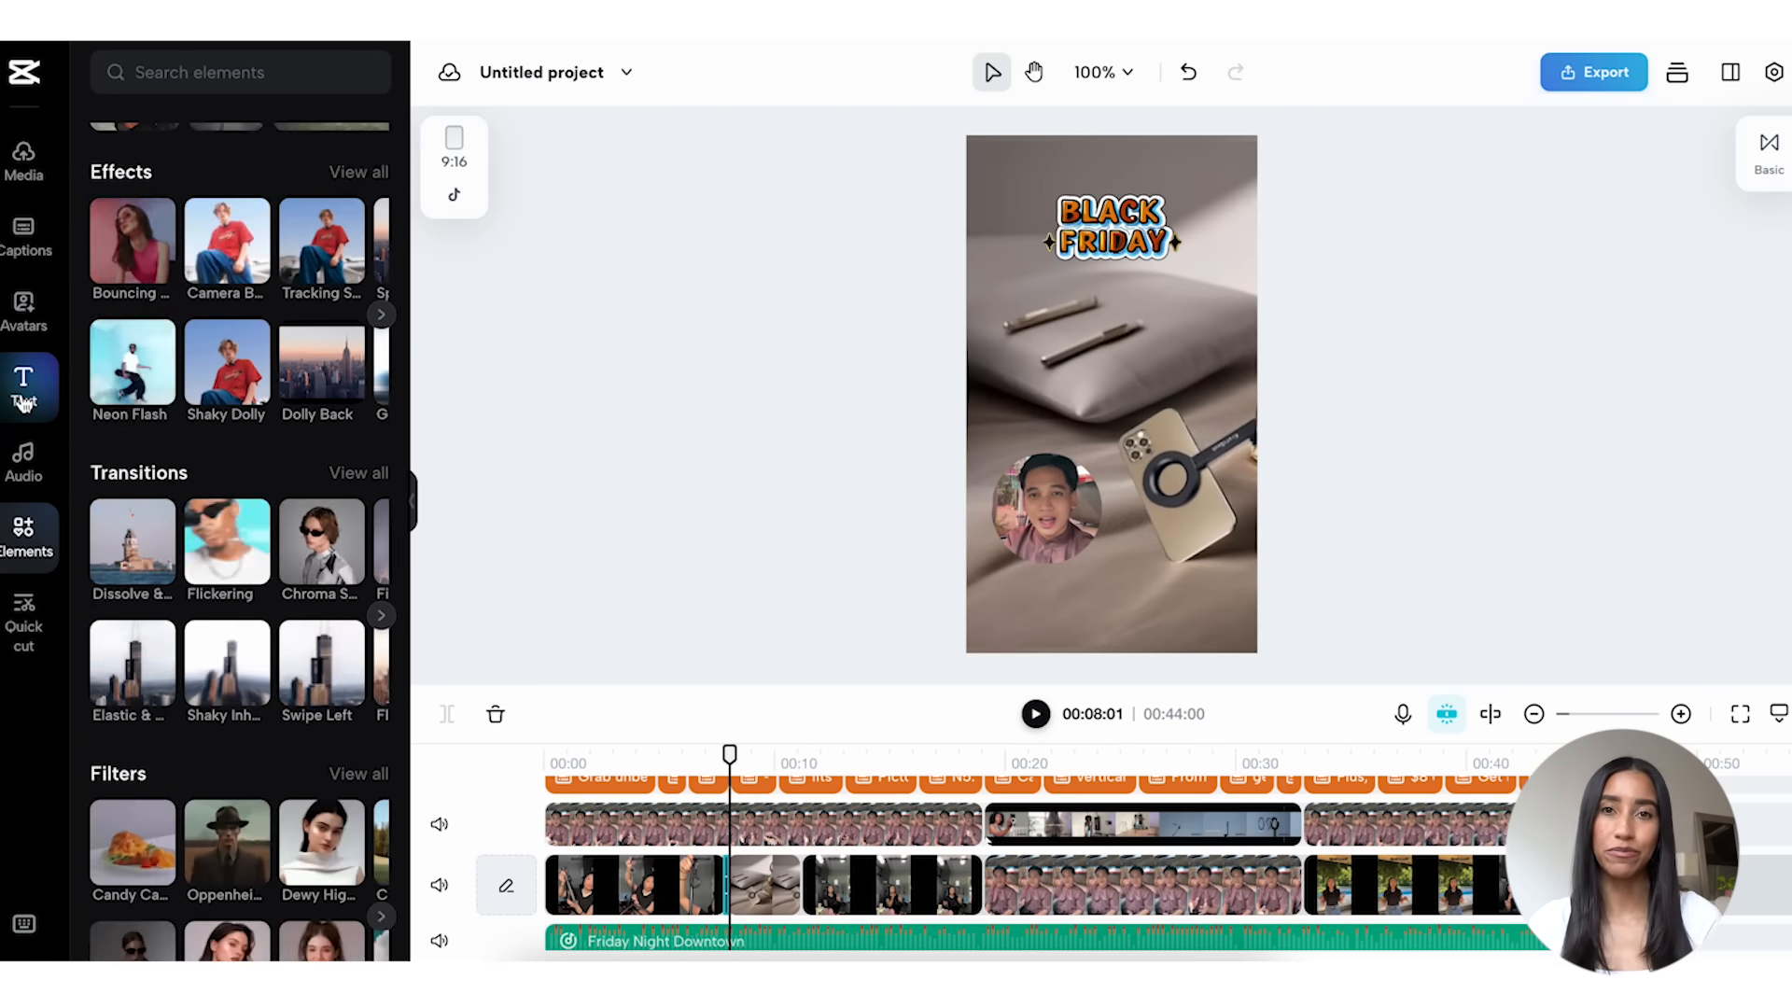
Step: Browse all Black Friday text templates and swap the video's title for the purple script "Black Friday" design
left_click(23, 387)
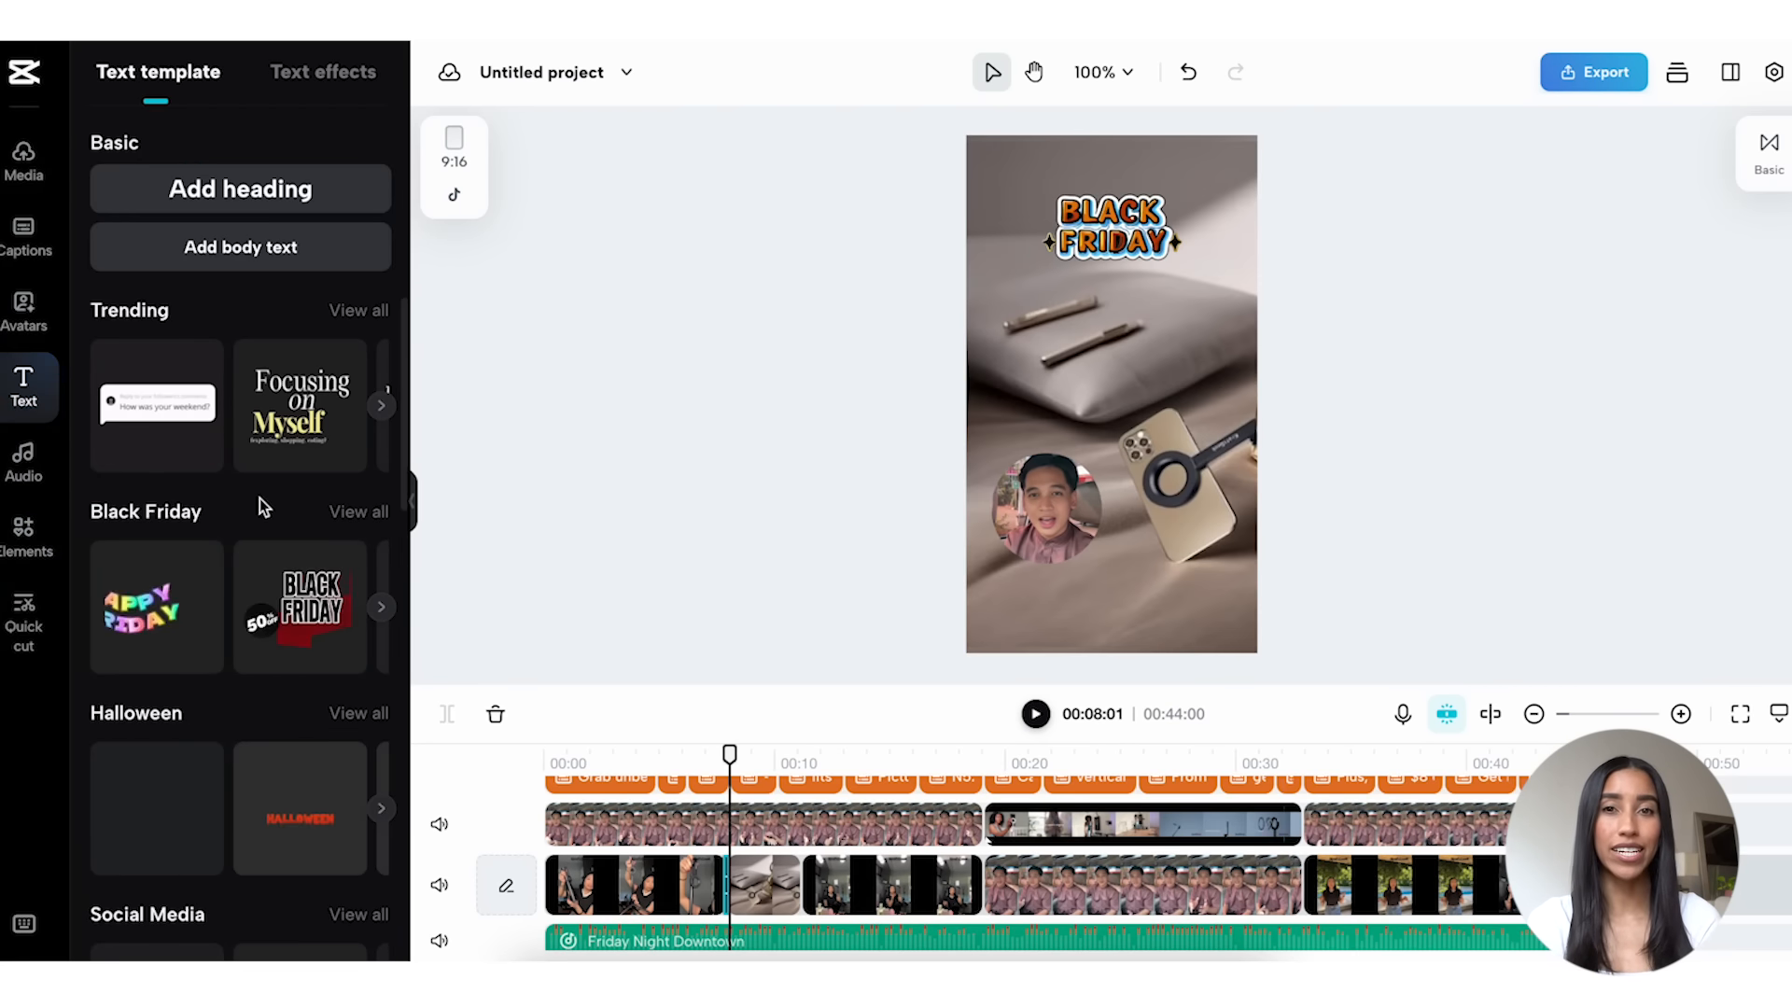
left_click(348, 513)
scroll(350, 520, "down", 3)
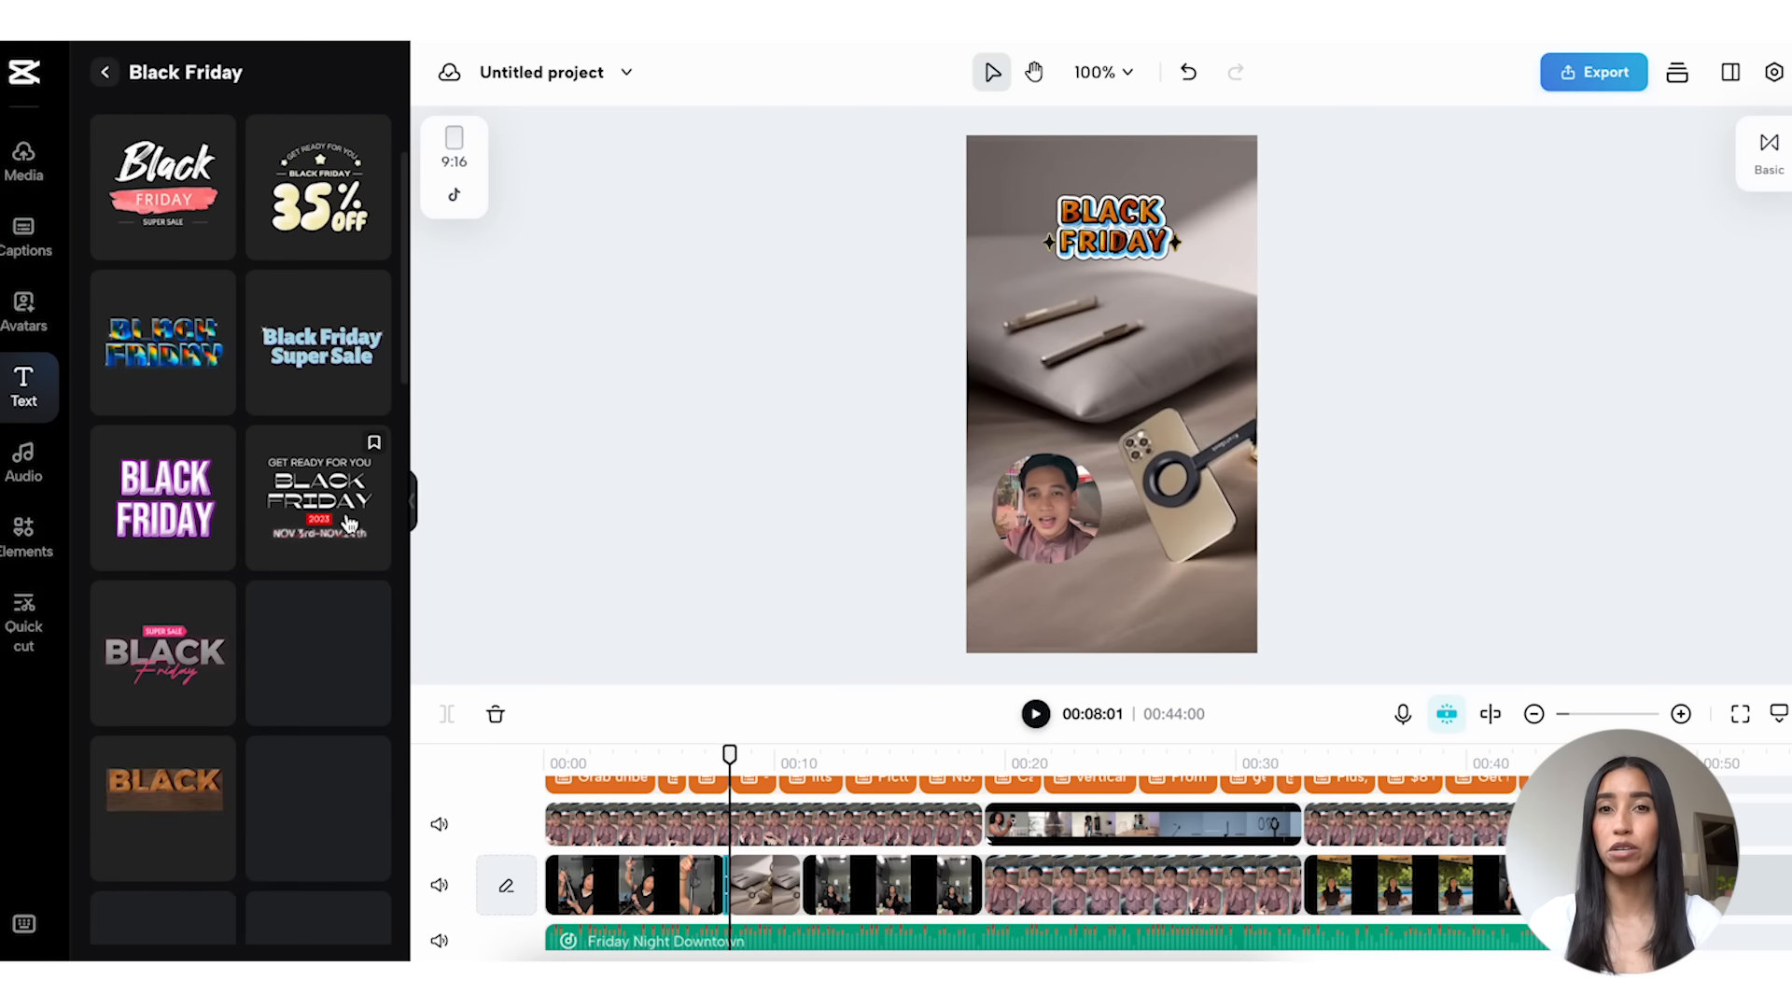
scroll(350, 520, "down", 3)
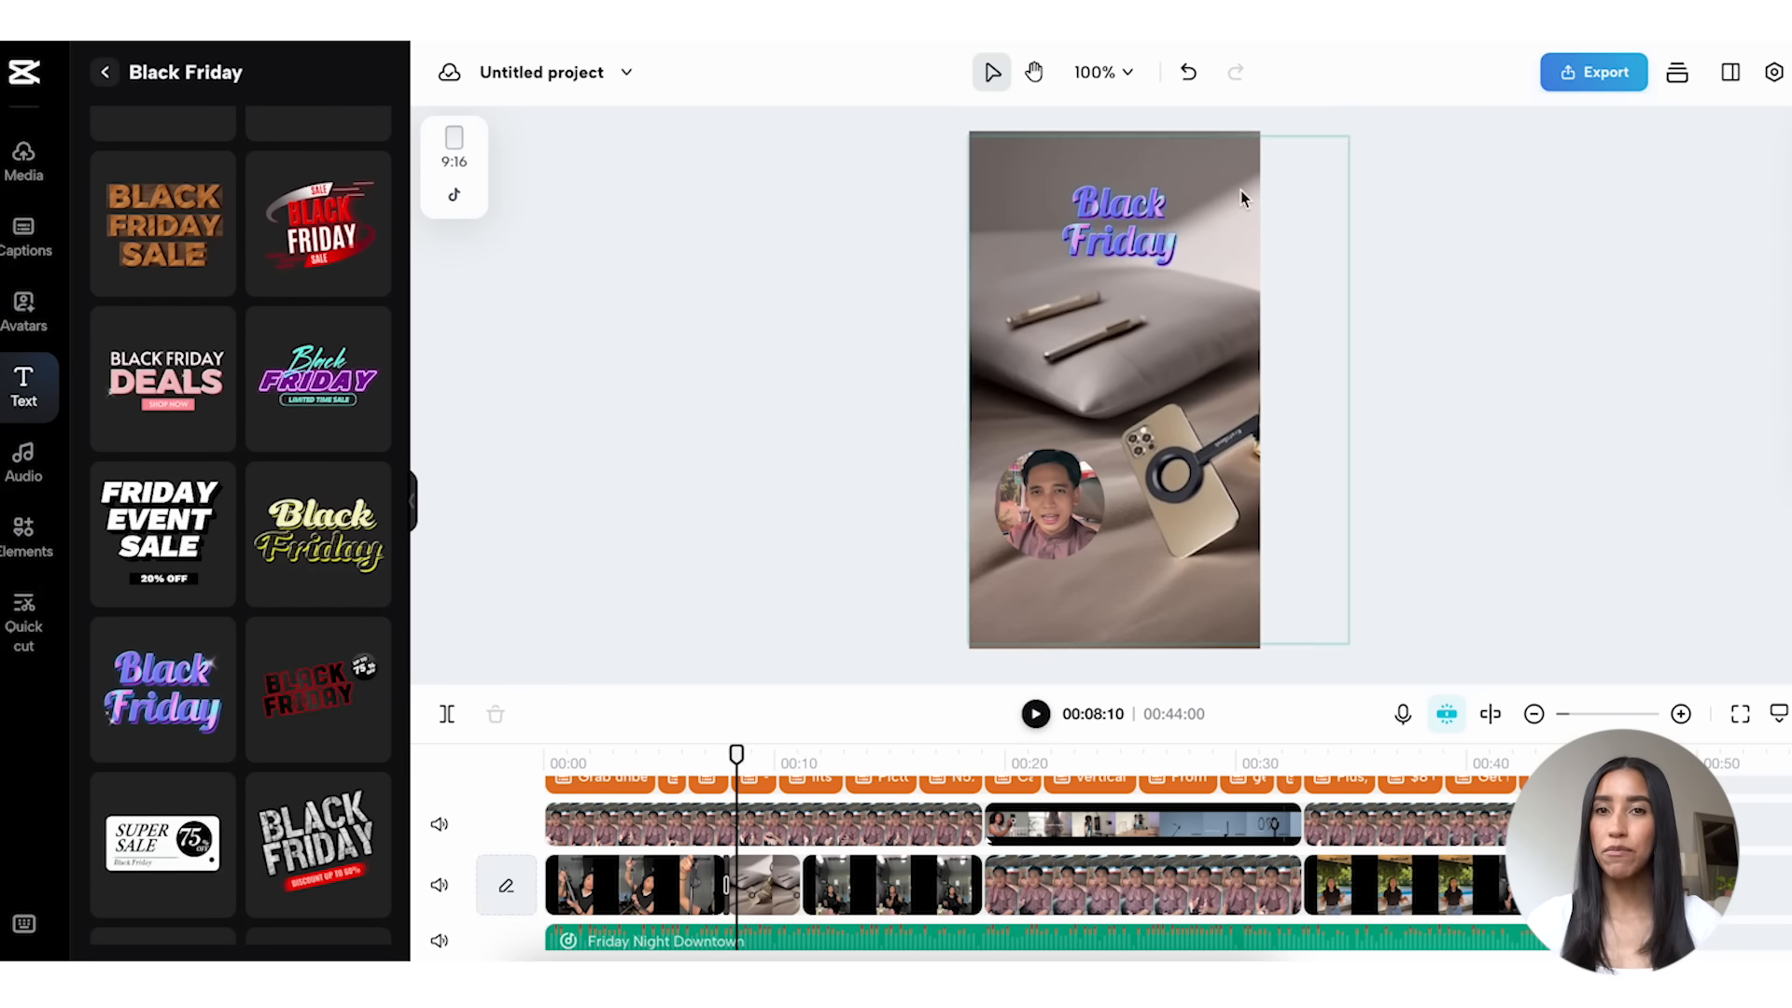
Step: Name the video "Black Friday Promo" and export it as a download, keeping the preset 720p, 30fps MP4 settings
left_click(1588, 65)
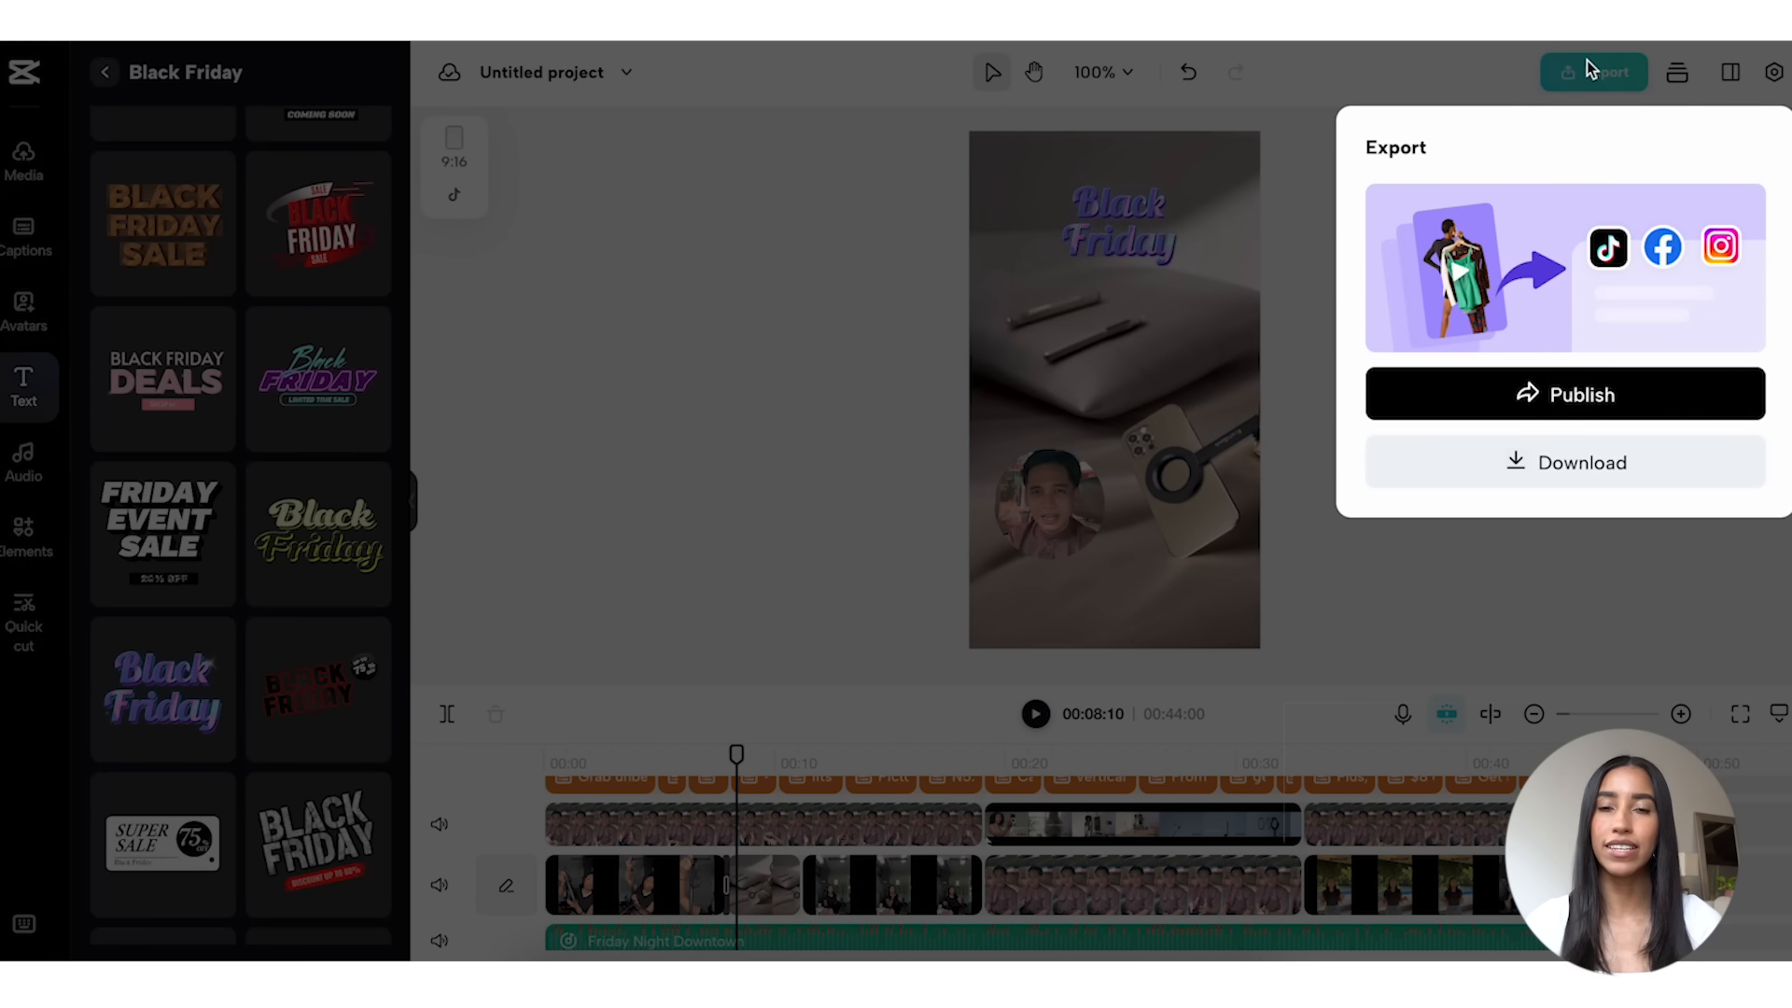
left_click(1566, 459)
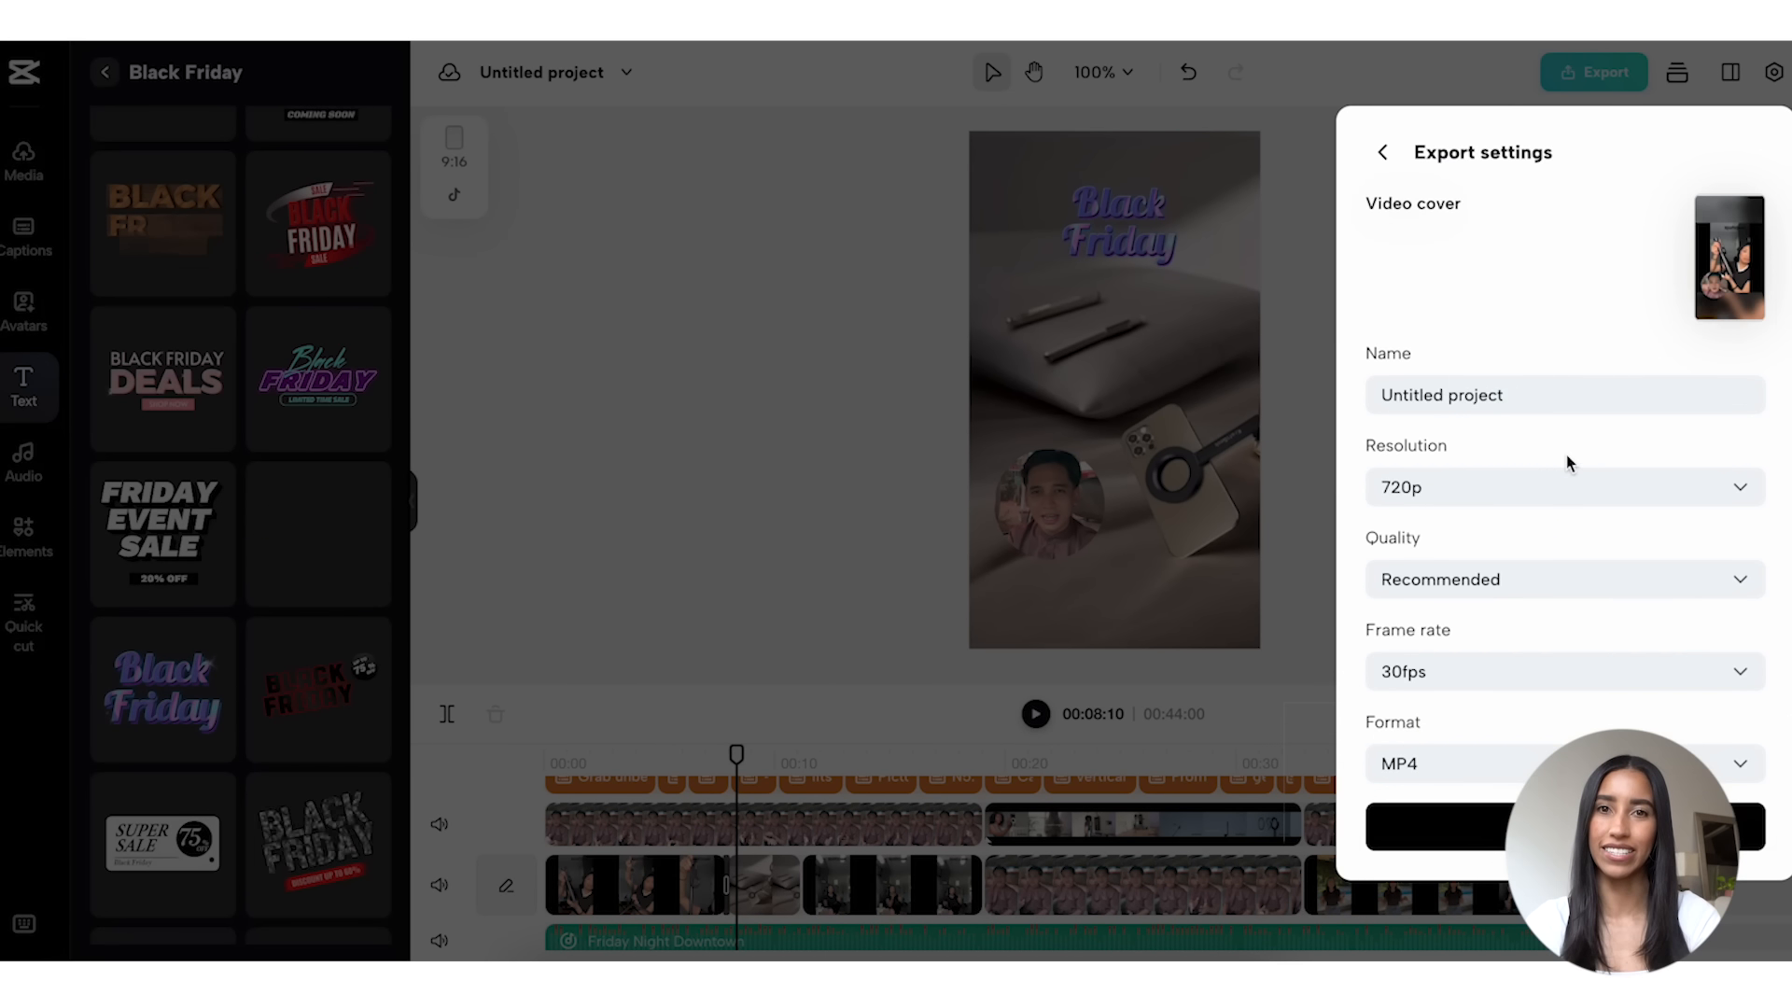
left_click(1565, 395)
type("Black Friday Promo")
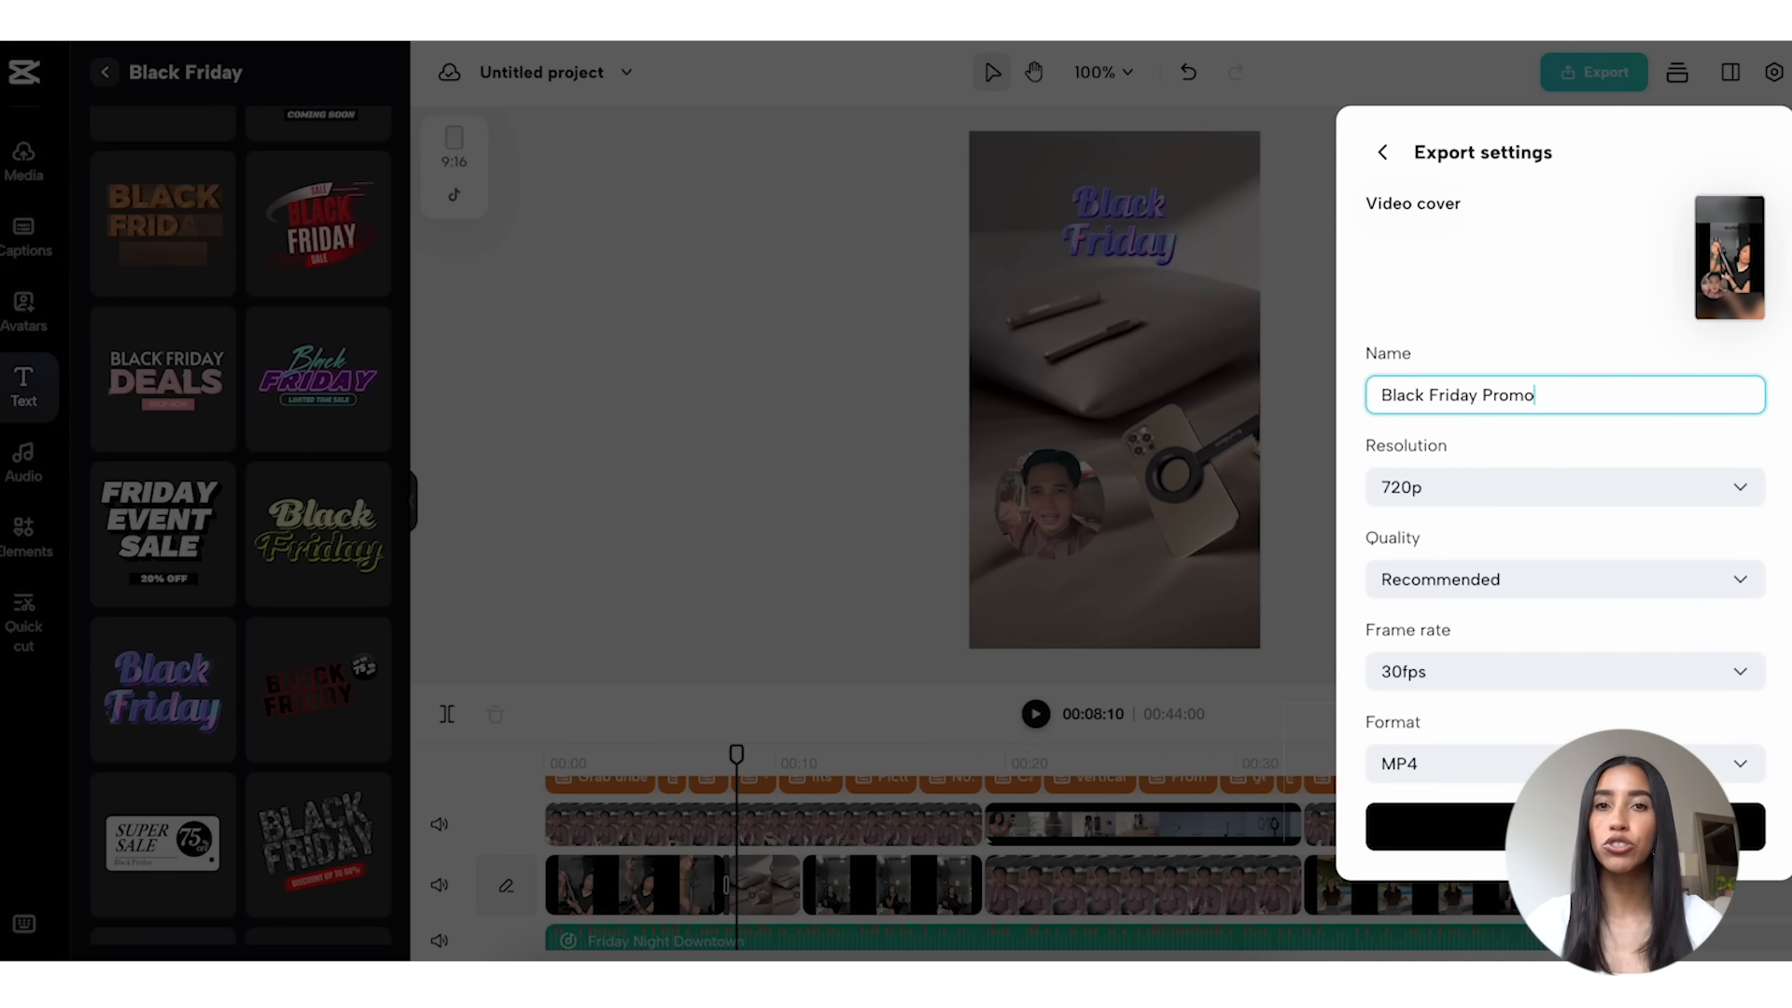
left_click(1437, 826)
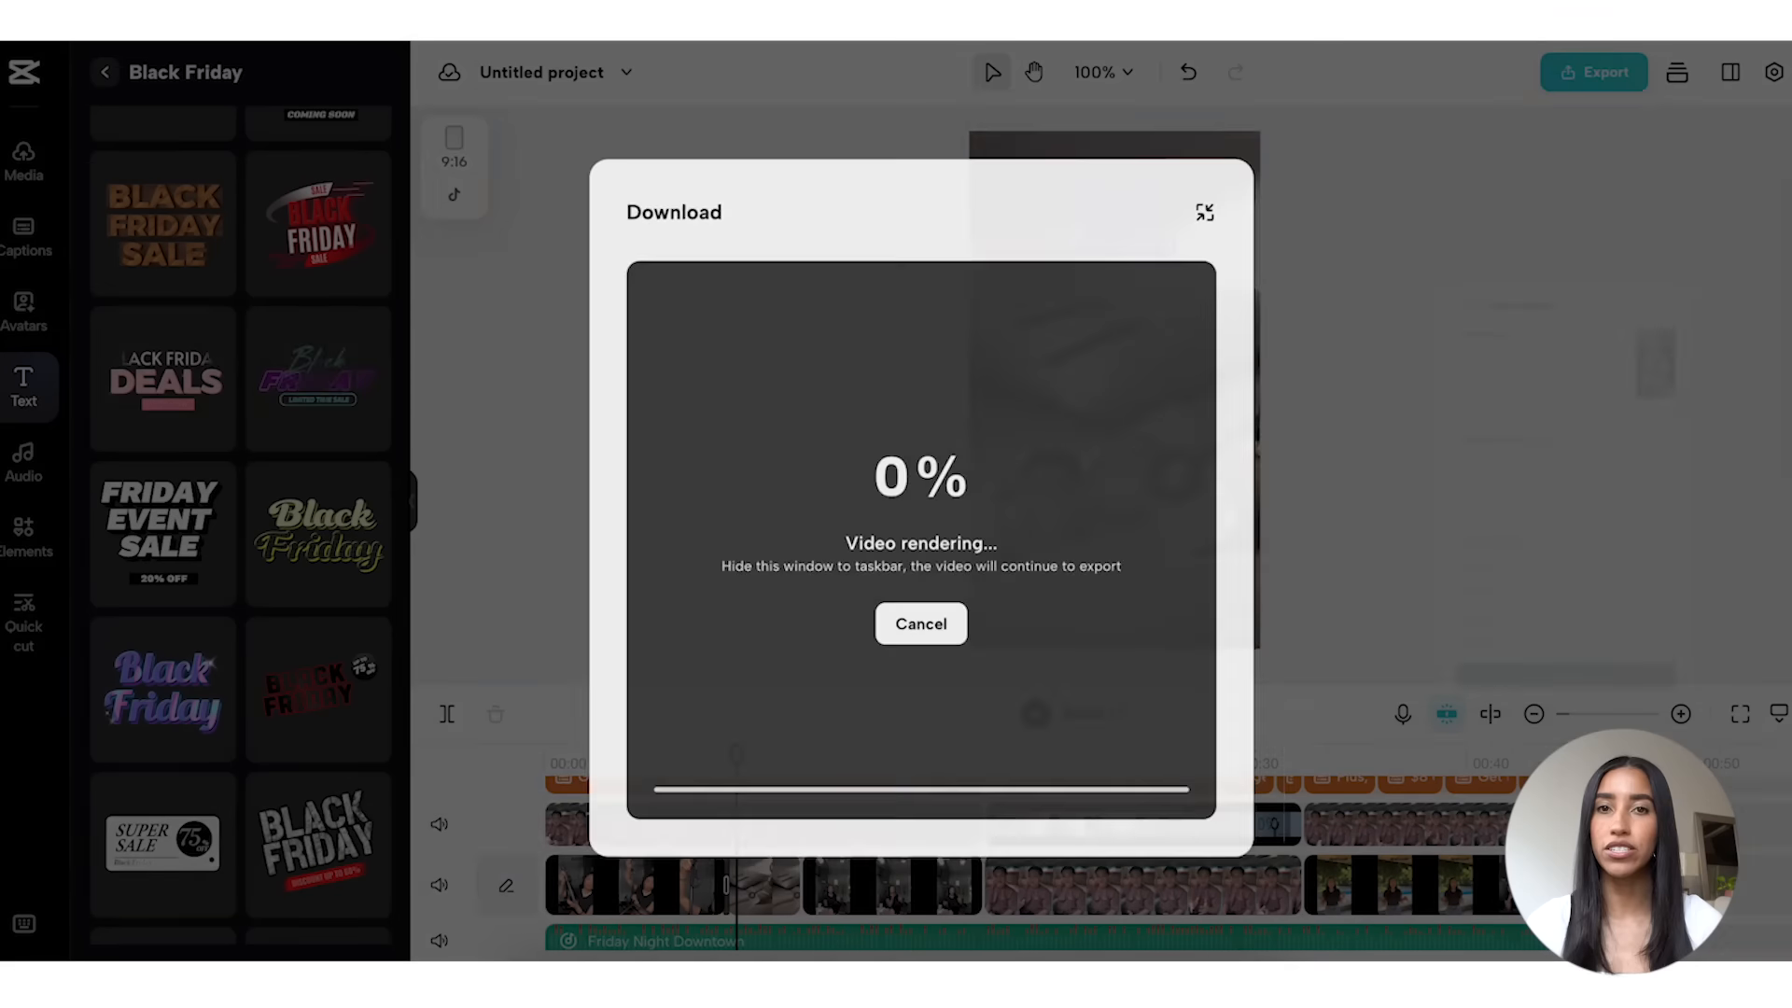